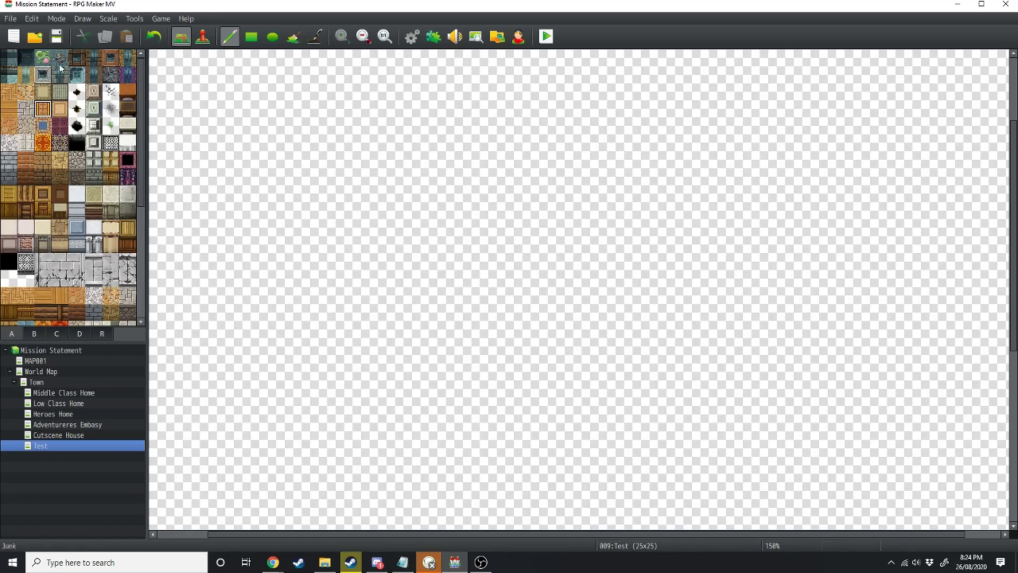
{"action": "left_click", "coordinate": [57, 114]}
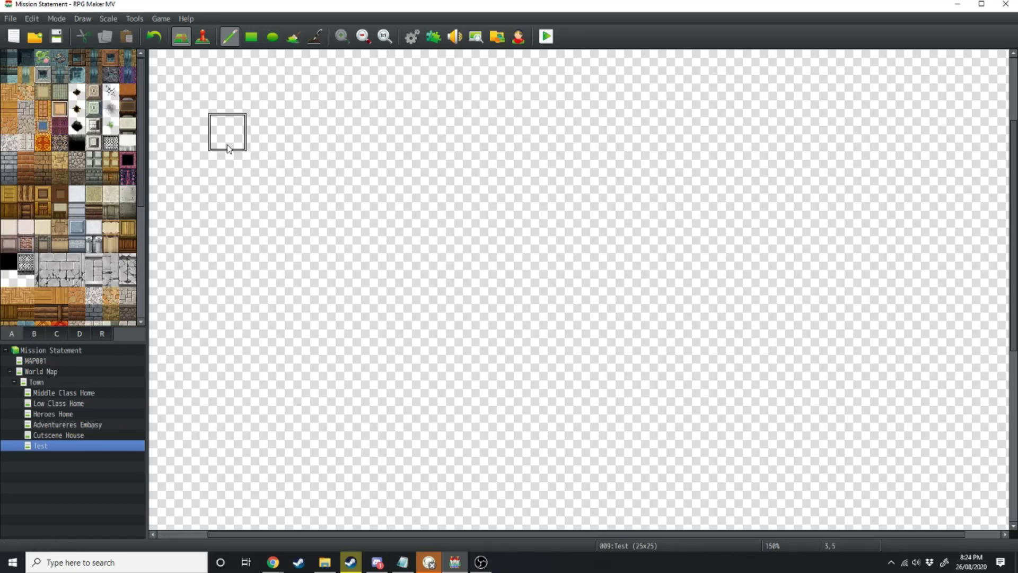
{"action": "left_click_drag", "start_coordinate": [211, 148], "coordinate": [456, 132]}
{"action": "left_click", "coordinate": [38, 134]}
{"action": "left_click_drag", "start_coordinate": [232, 206], "coordinate": [538, 210]}
{"action": "key", "text": "ctrl+z"}
{"action": "key", "text": "ctrl+z"}
Build a room with a five-by-three-tile tan floor, a two-tile-high cream and wood interior wall above it, and a surrounding brown wall-top border
{"action": "mouse_move", "coordinate": [466, 222]}
{"action": "left_mouse_down"}
{"action": "mouse_move", "coordinate": [467, 283]}
{"action": "mouse_move", "coordinate": [469, 214]}
{"action": "mouse_move", "coordinate": [639, 211]}
{"action": "mouse_move", "coordinate": [488, 246]}
{"action": "mouse_move", "coordinate": [542, 246]}
{"action": "mouse_move", "coordinate": [589, 262]}
{"action": "left_mouse_up"}
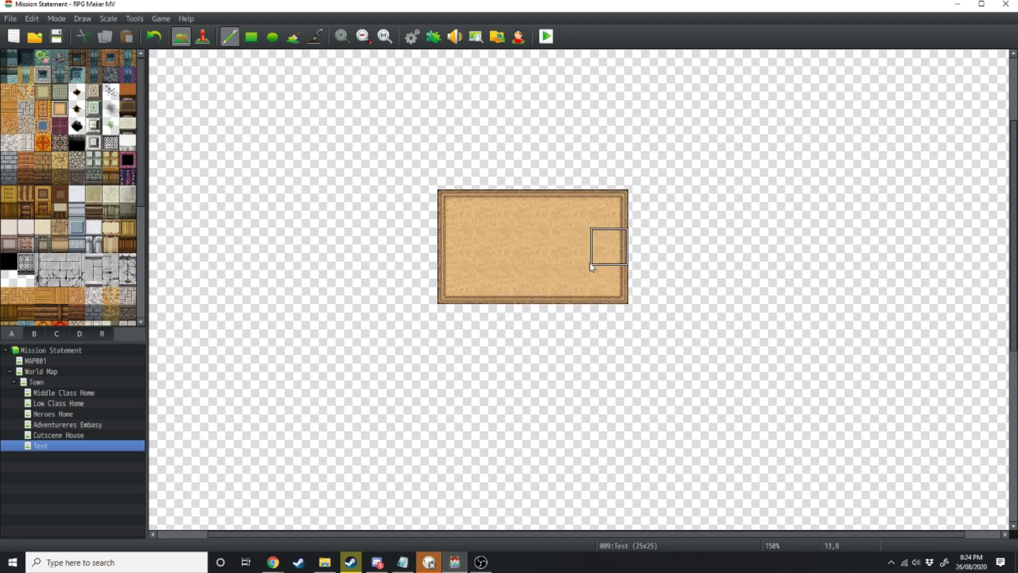
{"action": "left_click", "coordinate": [60, 211]}
{"action": "left_click_drag", "start_coordinate": [454, 177], "coordinate": [594, 164]}
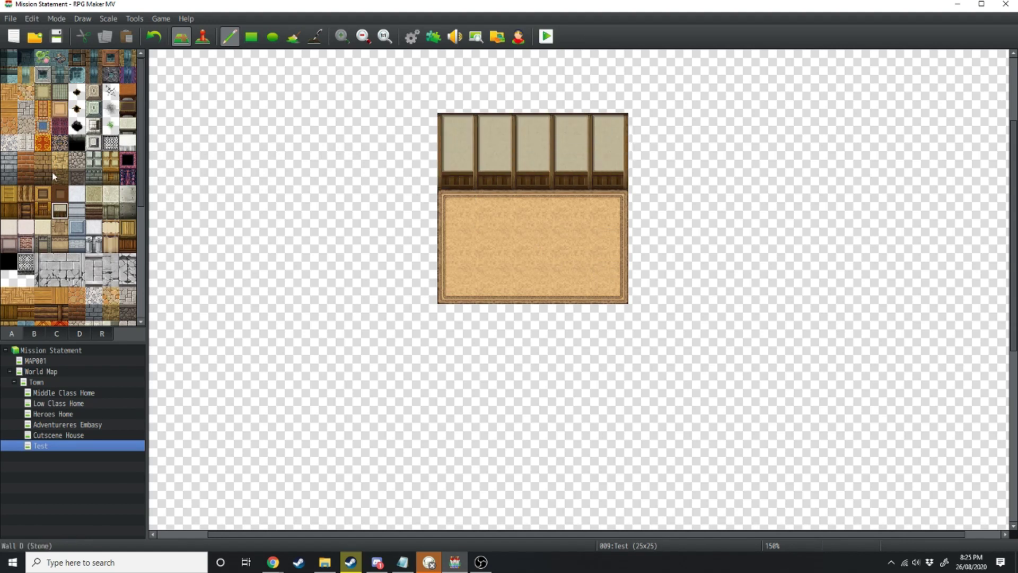
{"action": "left_click", "coordinate": [60, 194]}
{"action": "mouse_move", "coordinate": [429, 104]}
{"action": "left_mouse_down"}
{"action": "mouse_move", "coordinate": [647, 101]}
{"action": "mouse_move", "coordinate": [650, 307]}
{"action": "left_mouse_up"}
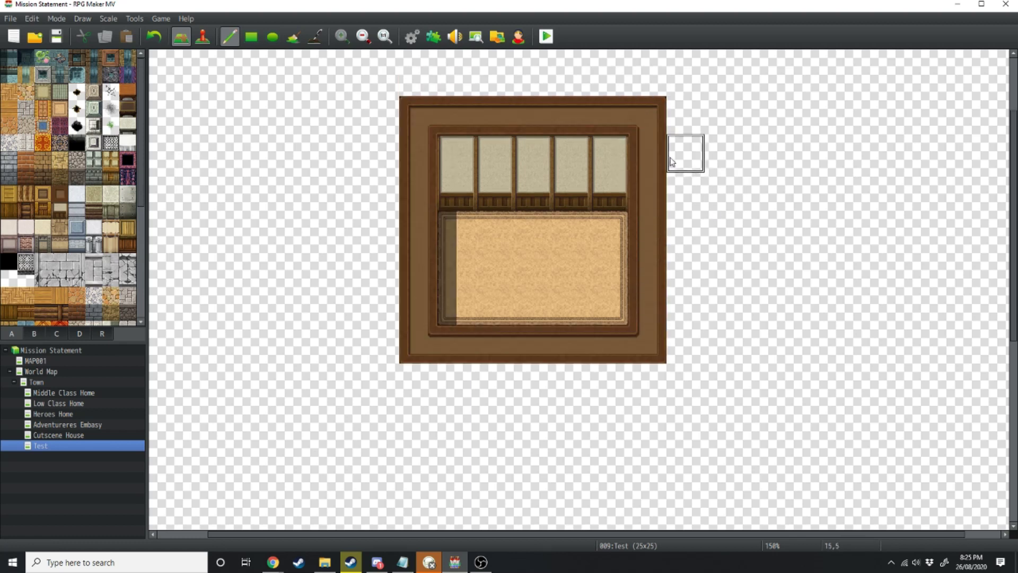
{"action": "right_click", "coordinate": [546, 90]}
{"action": "left_click_drag", "start_coordinate": [546, 91], "coordinate": [539, 186]}
{"action": "key", "text": "ctrl+z"}
{"action": "right_click", "coordinate": [448, 170]}
{"action": "left_click", "coordinate": [430, 223]}
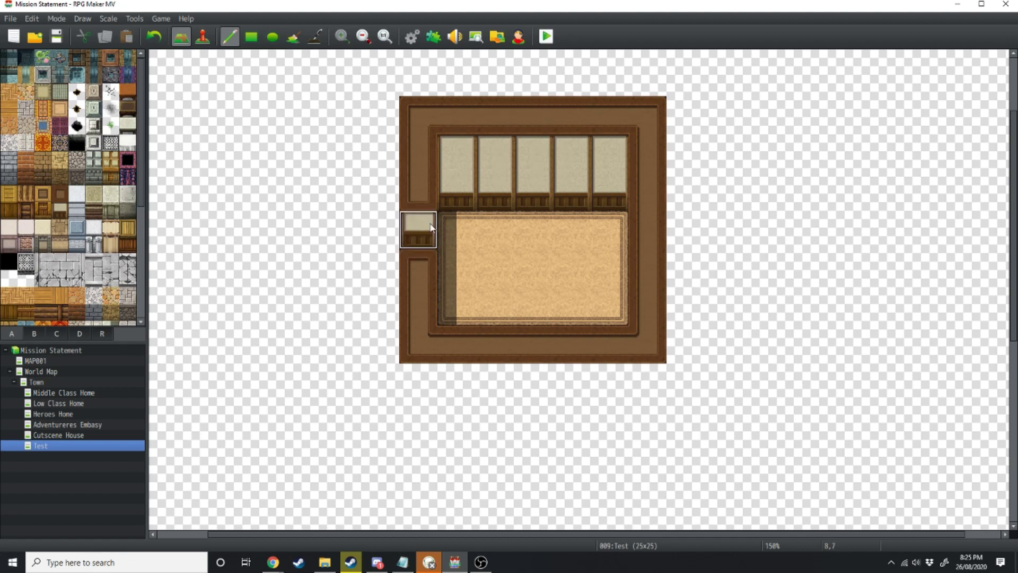
{"action": "left_click_drag", "start_coordinate": [431, 225], "coordinate": [429, 206]}
{"action": "key", "text": "ctrl+z"}
Open a one-tile doorway in the middle of the room's front border using the tan floor tile
{"action": "right_click", "coordinate": [535, 281]}
{"action": "left_click", "coordinate": [538, 337]}
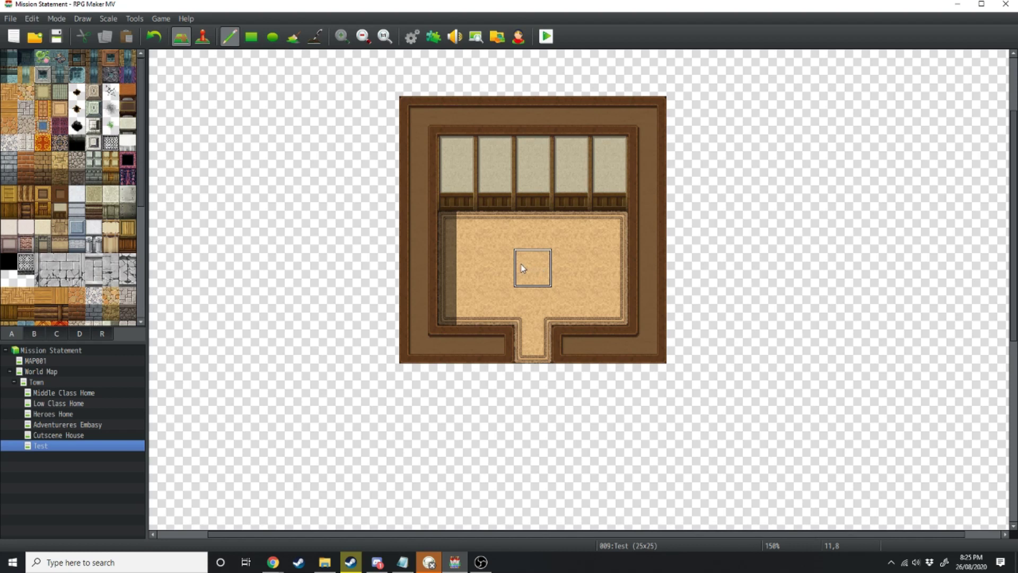
Hang two green-curtained windows on the back wall and place the head tile of the blue bed in the room's lower-right corner
{"action": "left_click", "coordinate": [34, 333]}
{"action": "left_click", "coordinate": [44, 189]}
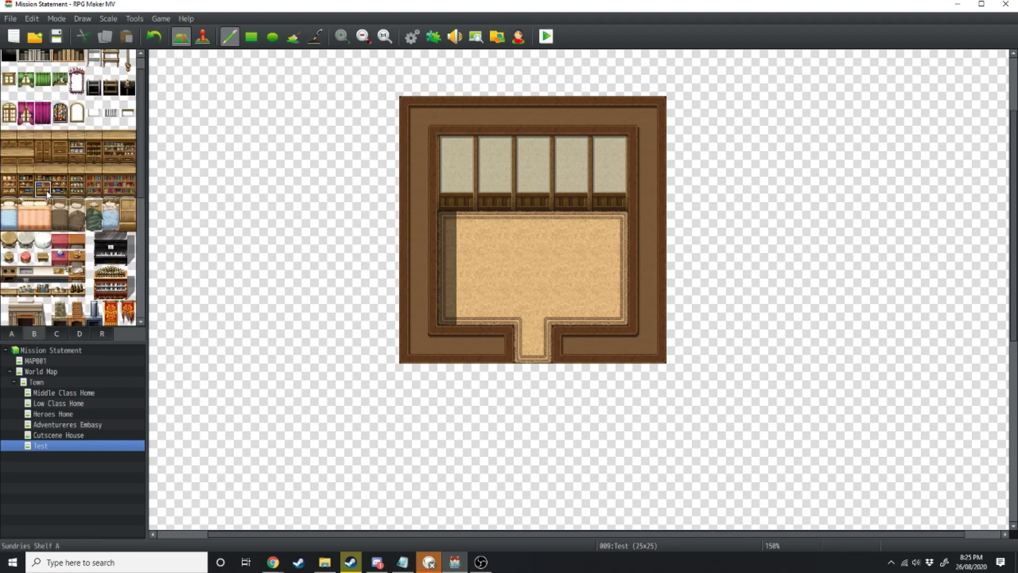
{"action": "scroll", "coordinate": [35, 253], "scroll_direction": "up", "scroll_amount": 1}
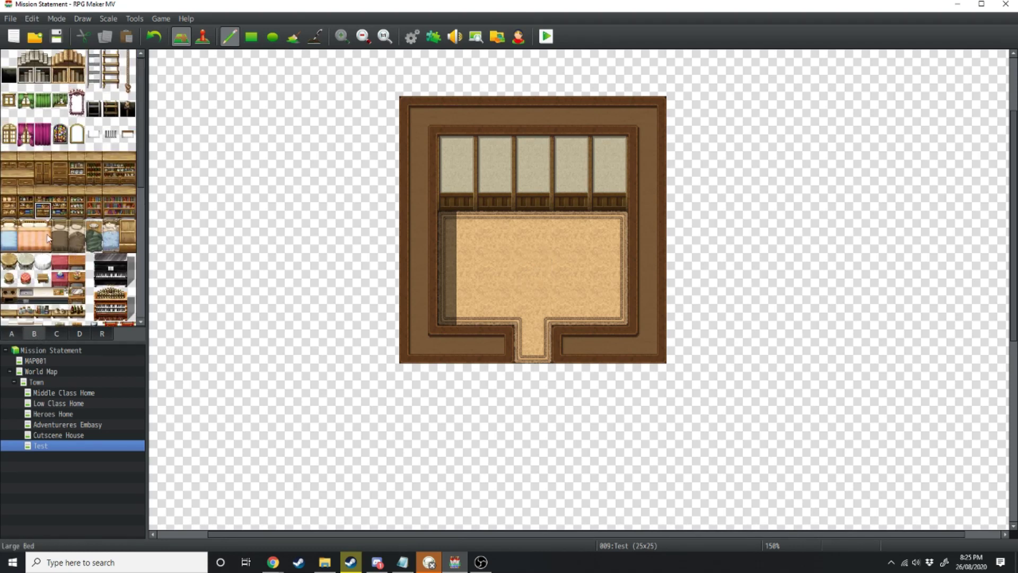
{"action": "left_click_drag", "start_coordinate": [9, 89], "coordinate": [21, 101]}
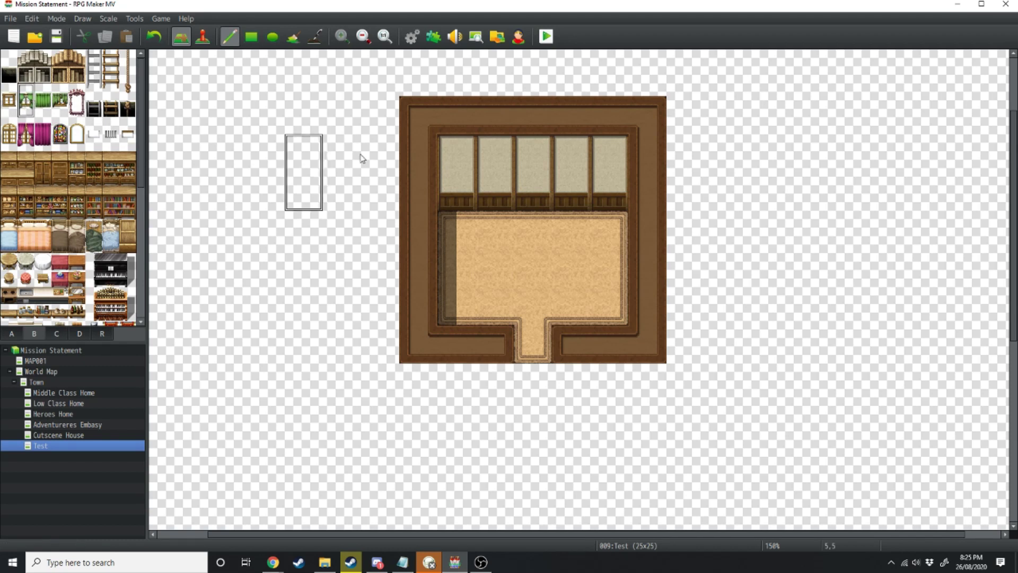
{"action": "left_click", "coordinate": [486, 151]}
{"action": "left_click", "coordinate": [561, 160]}
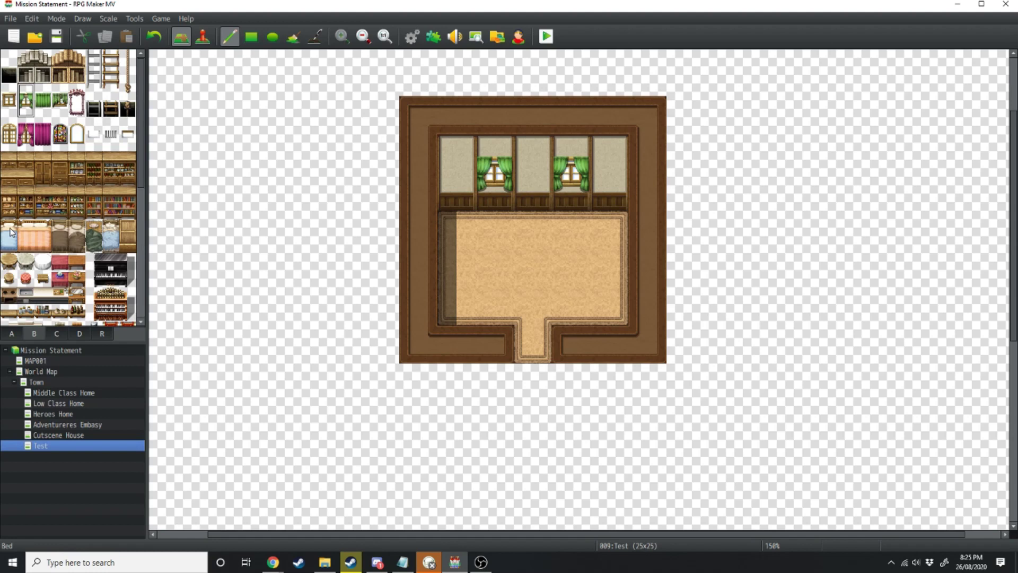
{"action": "left_click", "coordinate": [9, 229]}
{"action": "left_click", "coordinate": [608, 308]}
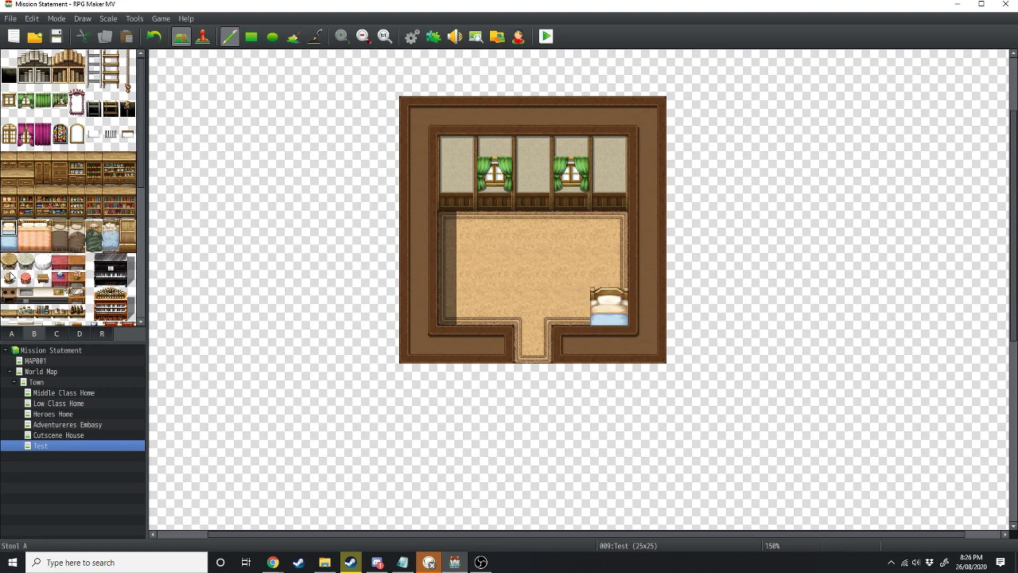
{"action": "left_click", "coordinate": [9, 245]}
{"action": "left_click_drag", "start_coordinate": [10, 245], "coordinate": [9, 228]}
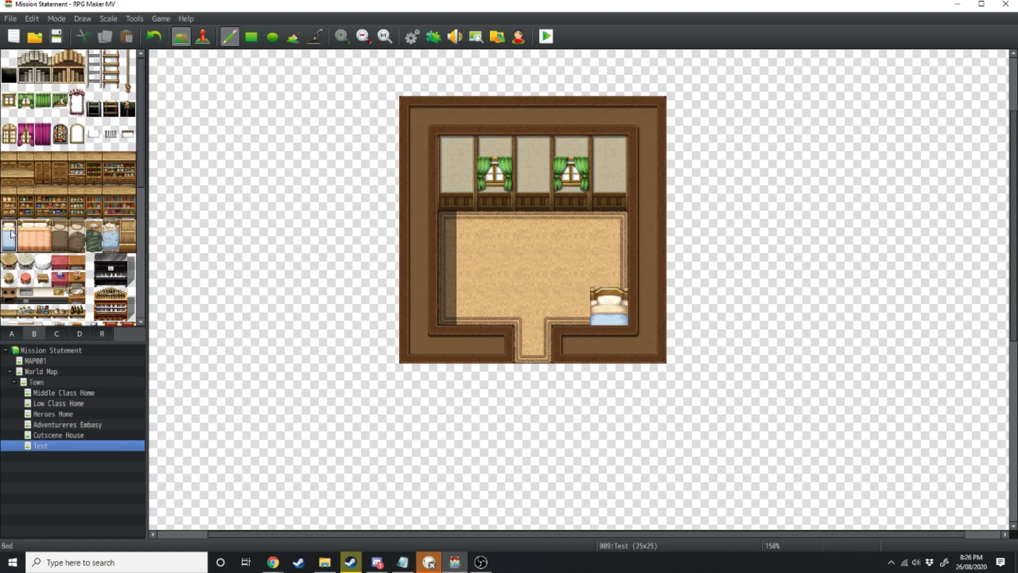
{"action": "left_click", "coordinate": [446, 231]}
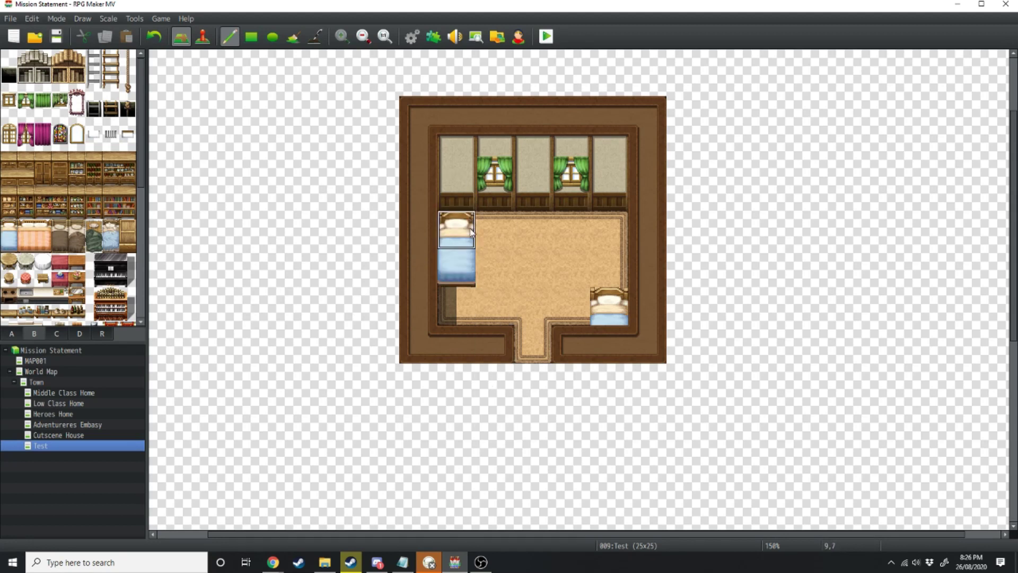
{"action": "key", "text": "ctrl+z"}
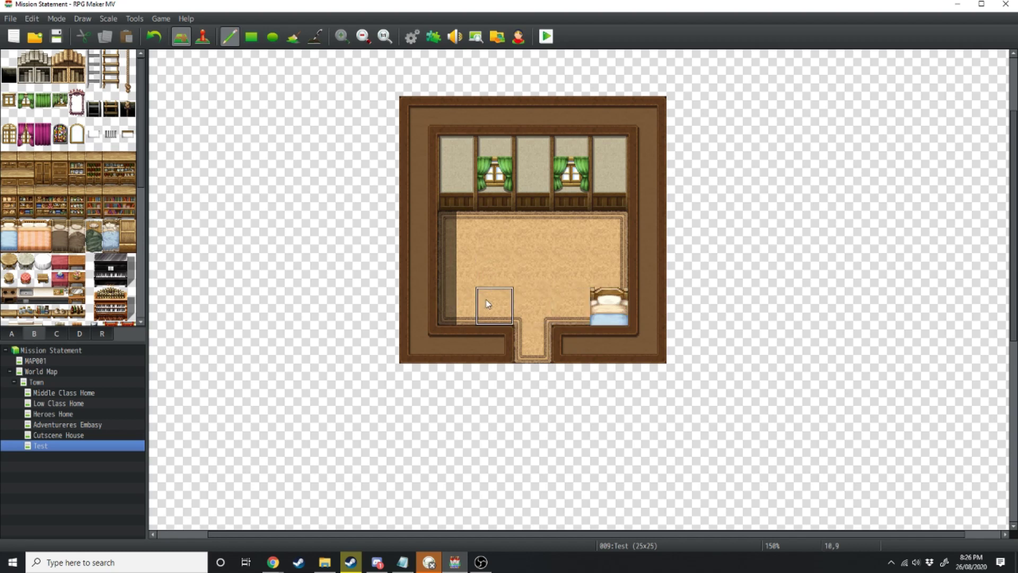
Place a two-tile-wide Table B against the right part of the back wall, with a wooden stool between it and the bed
{"action": "left_click", "coordinate": [11, 334]}
{"action": "left_click", "coordinate": [128, 109]}
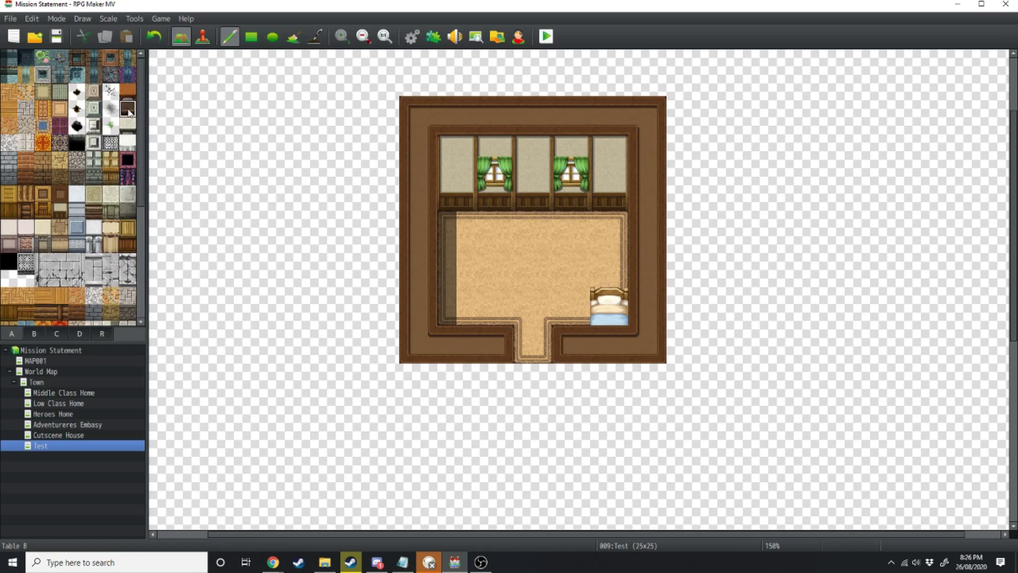
{"action": "left_click", "coordinate": [562, 240]}
{"action": "left_click", "coordinate": [598, 240]}
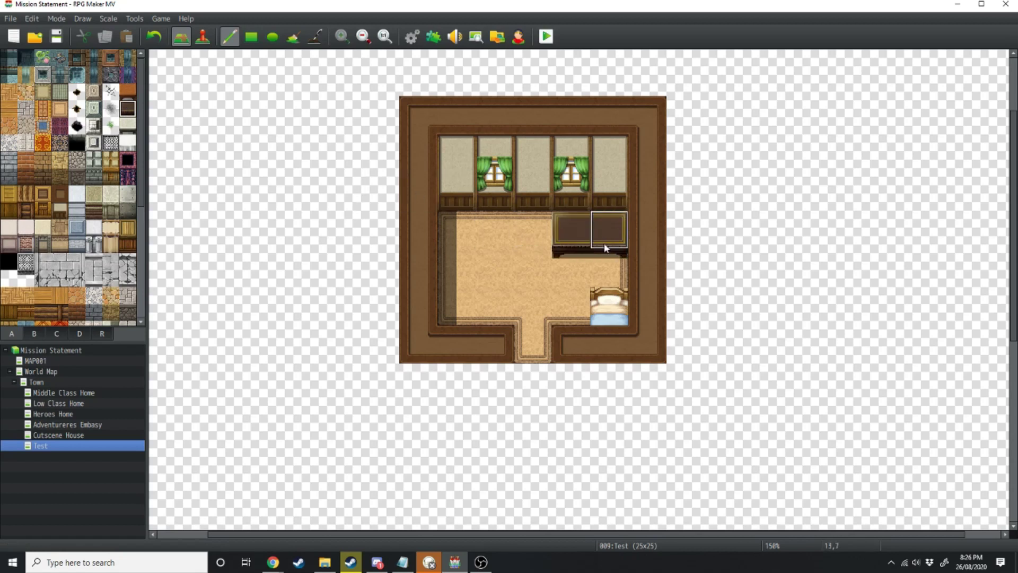
{"action": "left_click", "coordinate": [34, 333]}
{"action": "left_click", "coordinate": [610, 268]}
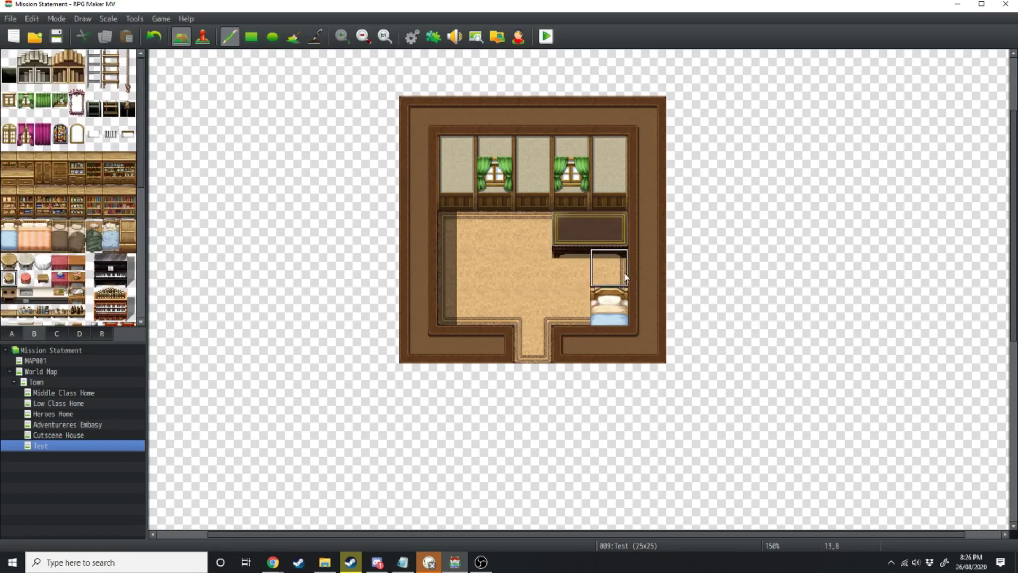
Place a bookcase in the room's back-left corner and add a pot shelf and a book shelf to the back wall's middle and right sections
{"action": "left_click_drag", "start_coordinate": [94, 194], "coordinate": [94, 209]}
{"action": "left_click", "coordinate": [448, 180]}
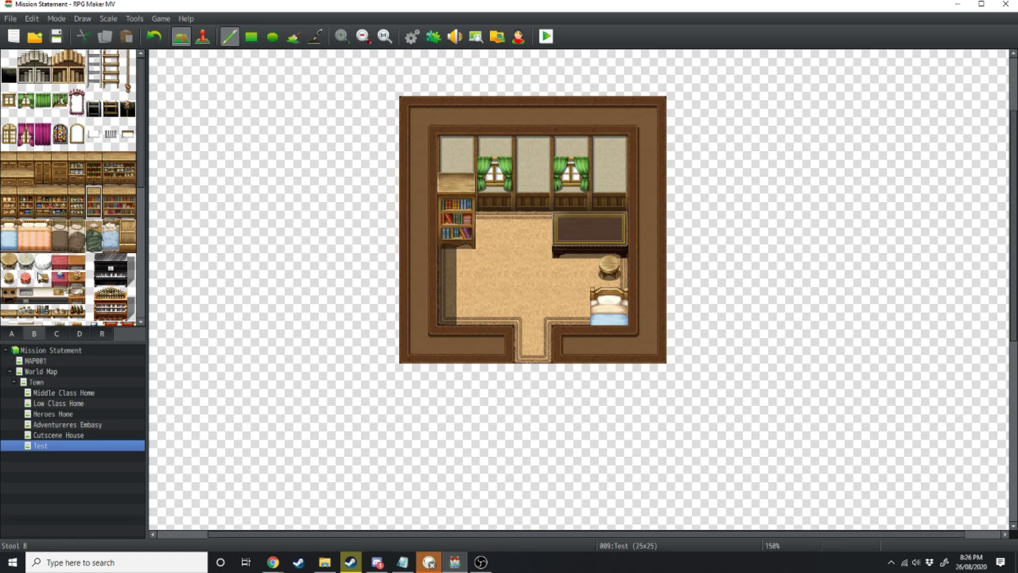
{"action": "left_click", "coordinate": [51, 294]}
{"action": "left_click", "coordinate": [533, 193]}
{"action": "left_click", "coordinate": [43, 312]}
{"action": "left_click", "coordinate": [610, 192]}
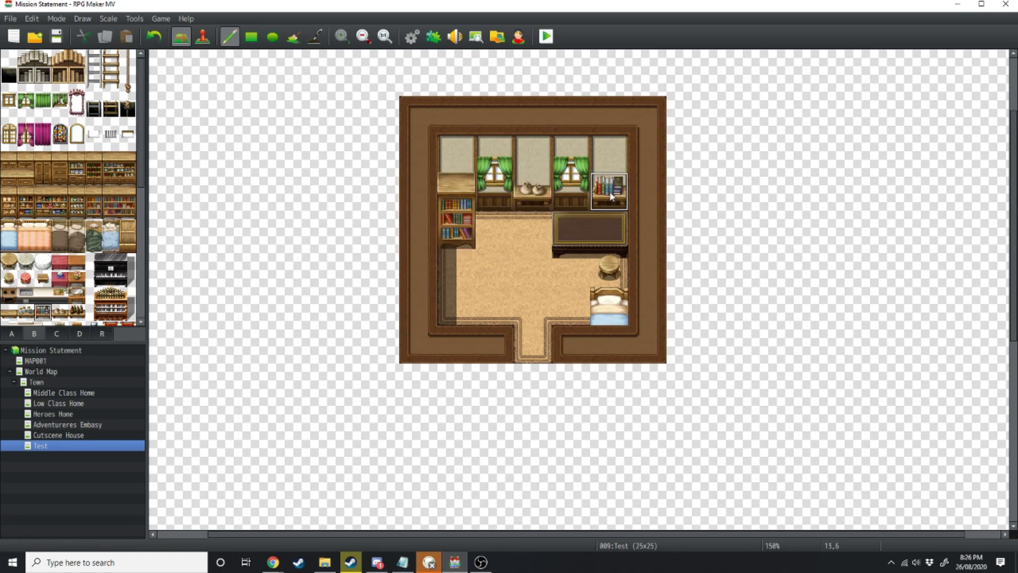
Hang a landscape painting above the book shelf and a written notice above the pot shelf
{"action": "scroll", "coordinate": [69, 212], "scroll_direction": "down", "scroll_amount": 3}
{"action": "left_click", "coordinate": [127, 233]}
{"action": "left_click", "coordinate": [610, 154]}
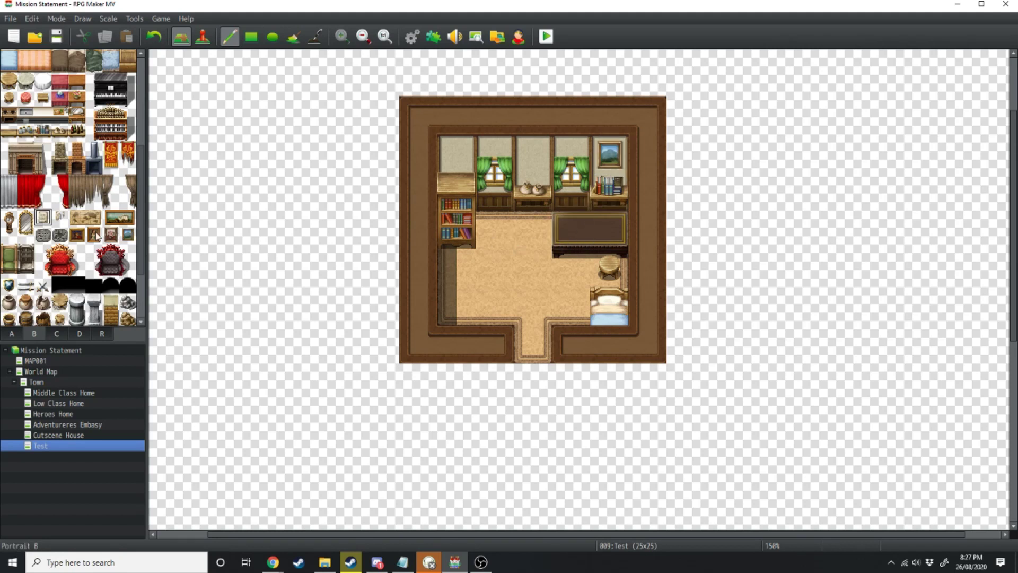
{"action": "left_click", "coordinate": [533, 154]}
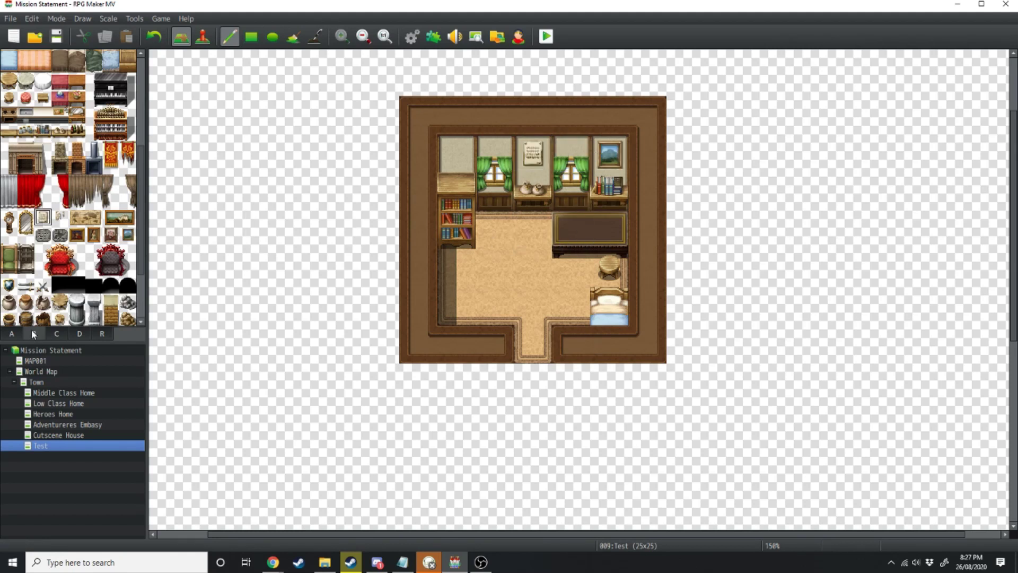
Lay scattered papers on the left half of the desk and a letter with a quill on the right half
{"action": "left_click", "coordinate": [59, 333]}
{"action": "left_click", "coordinate": [11, 78]}
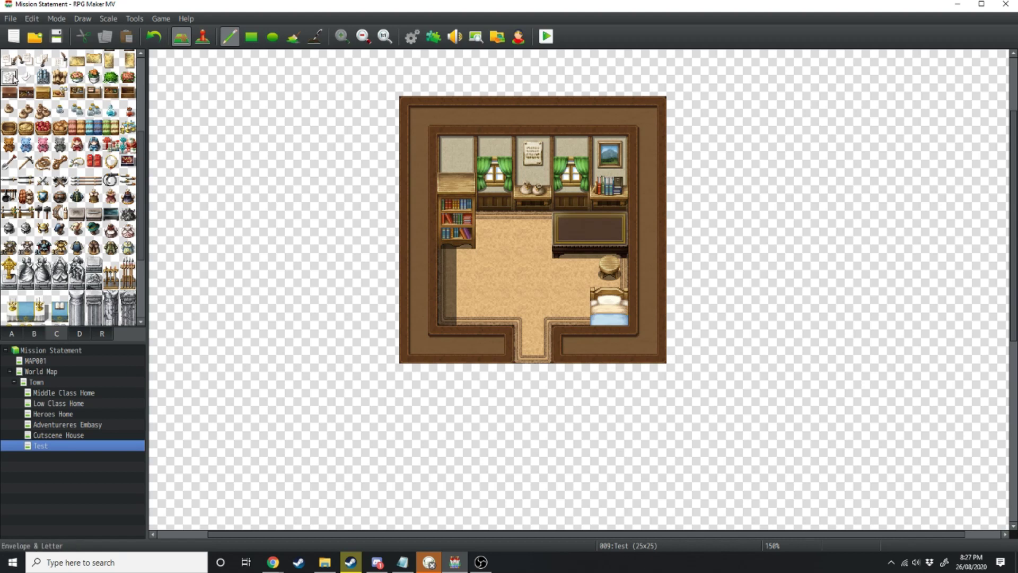
{"action": "left_click", "coordinate": [9, 60]}
{"action": "left_click", "coordinate": [571, 229]}
{"action": "left_click", "coordinate": [610, 229]}
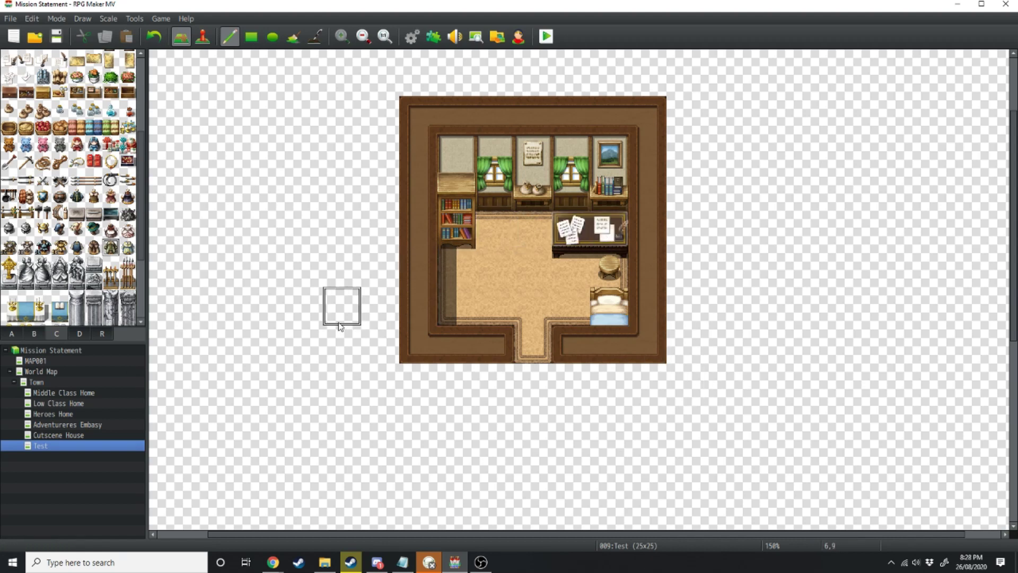
Place a pile of armor in the room's lower-left corner and a sword rack beside the bookcase
{"action": "left_click", "coordinate": [9, 247]}
{"action": "left_click", "coordinate": [466, 307]}
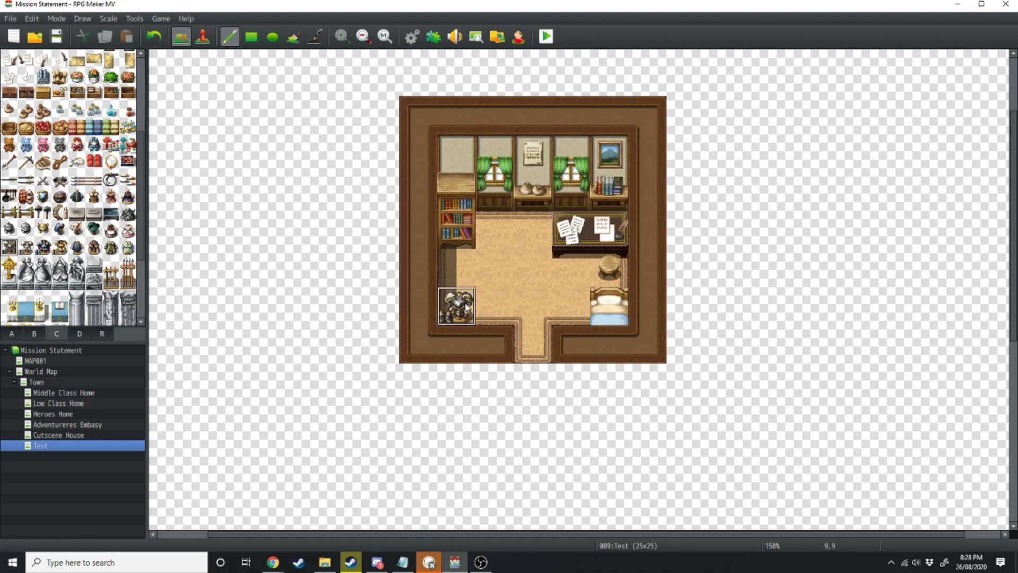
{"action": "left_click", "coordinate": [9, 212]}
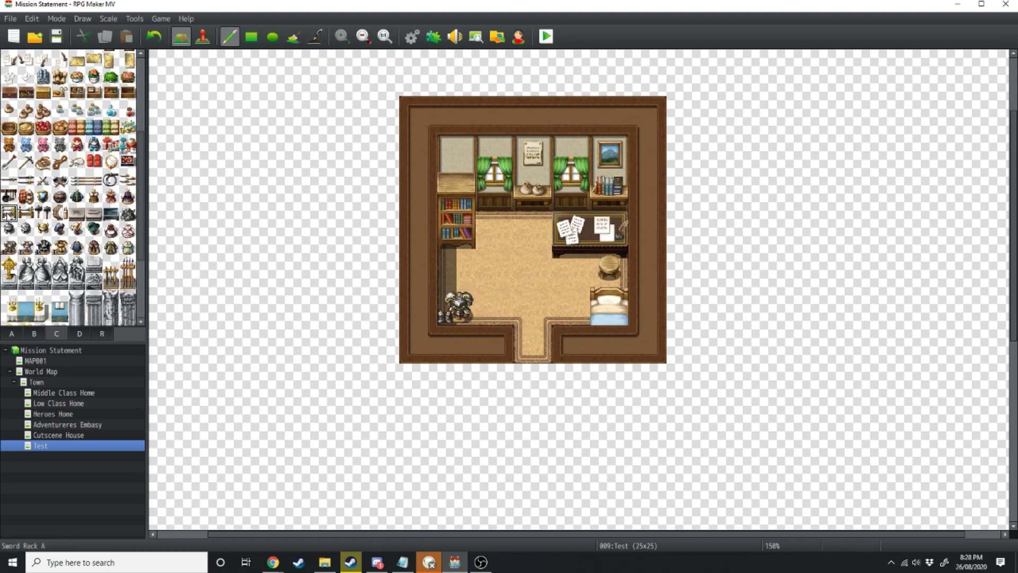
{"action": "left_click", "coordinate": [498, 237]}
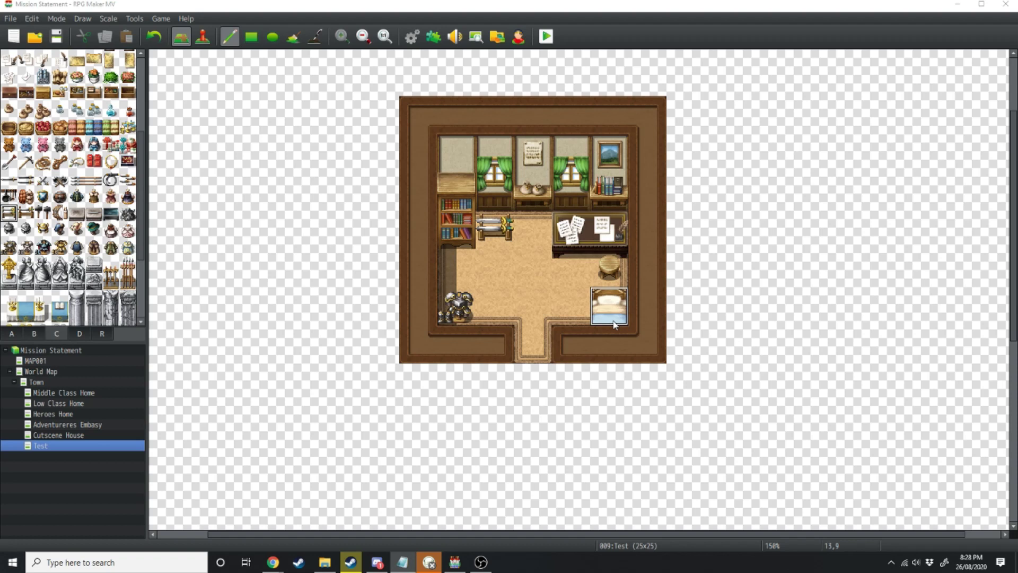
Try the dark blue bed from tileset D in the back-left corner of the duplicate room
{"action": "left_click", "coordinate": [80, 333]}
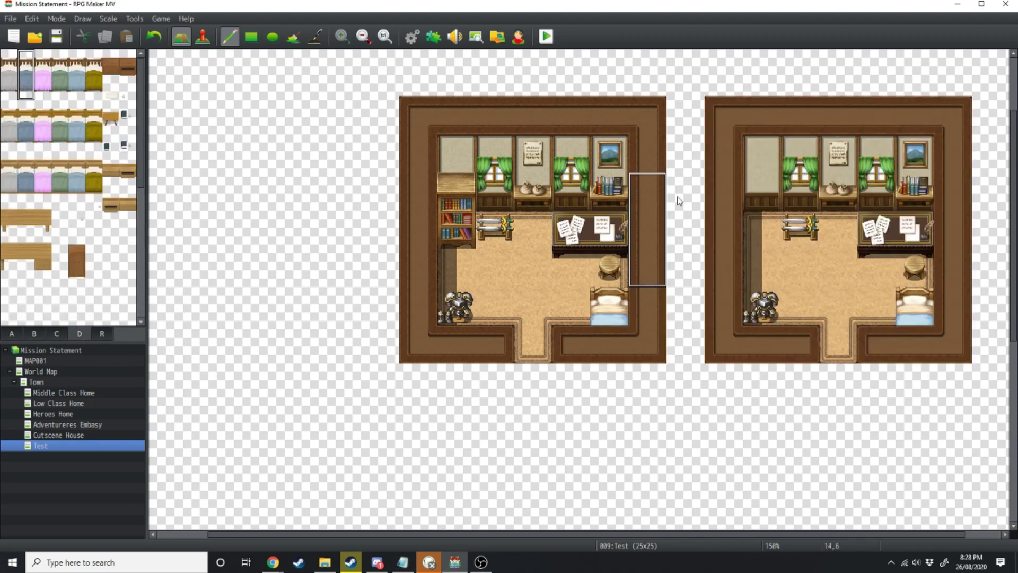
{"action": "left_click", "coordinate": [751, 200]}
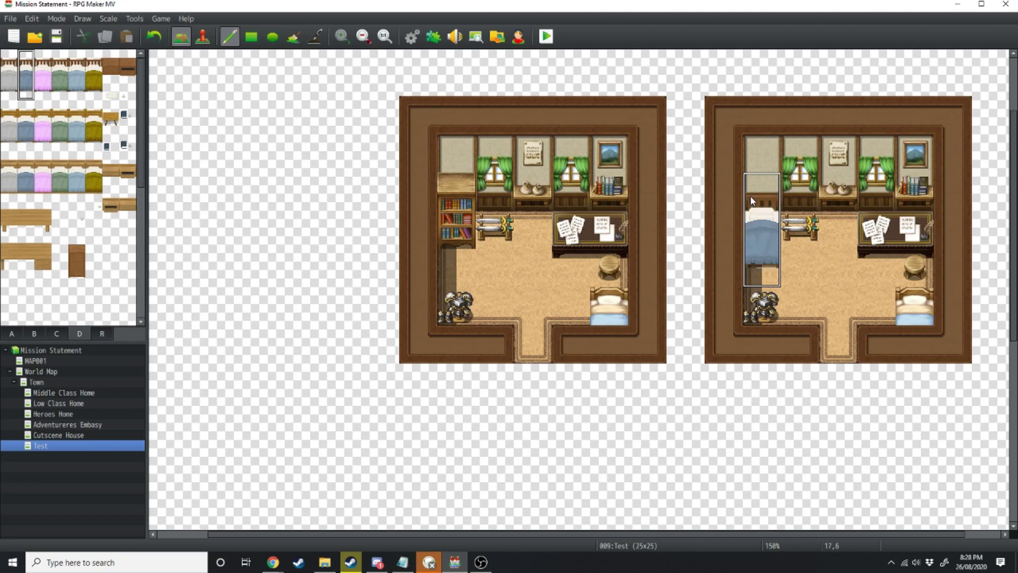
{"action": "right_click", "coordinate": [757, 197]}
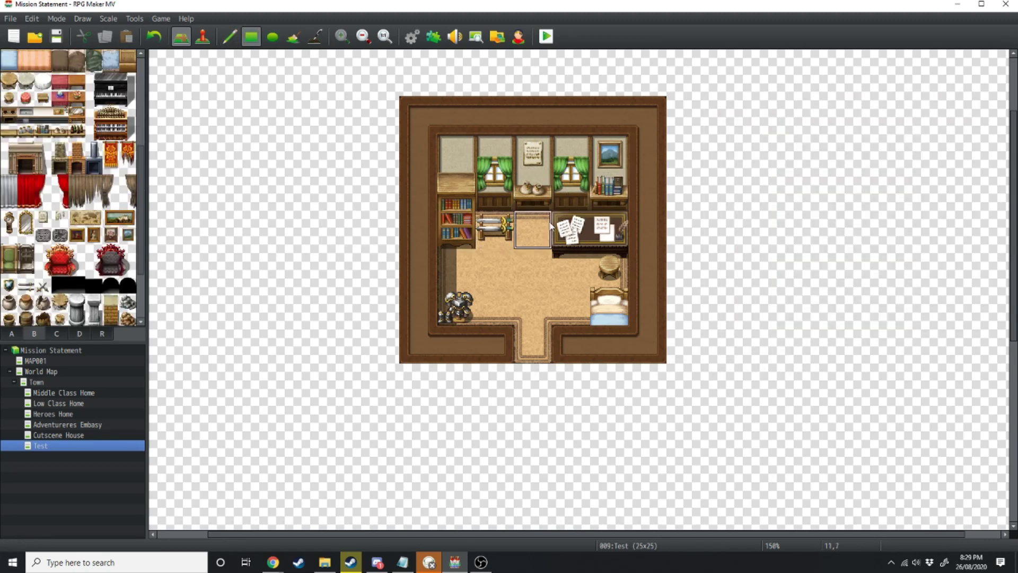
Replace the scattered papers on the desk's left half with the open wooden box of items from tileset C
{"action": "left_click", "coordinate": [51, 333]}
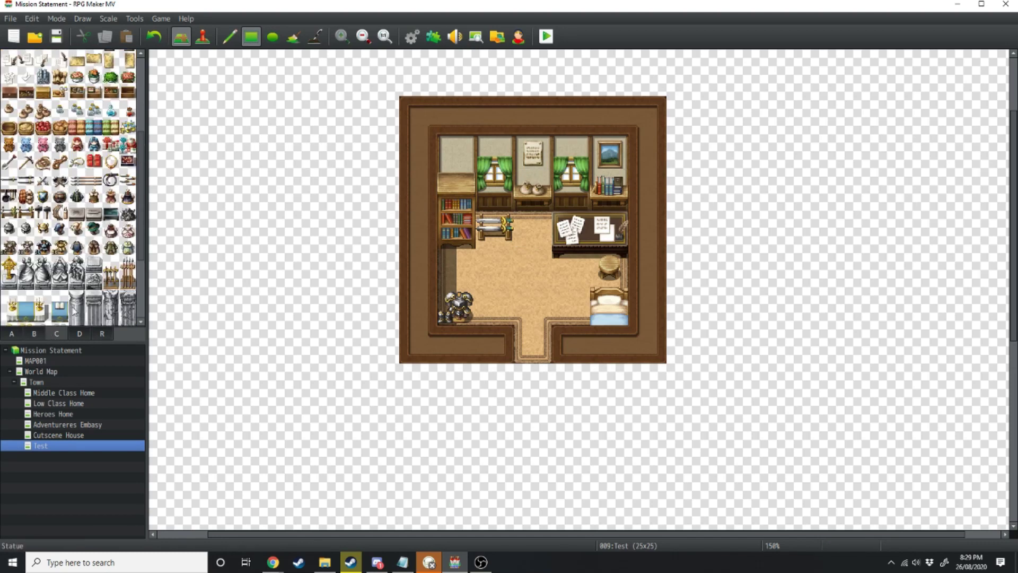
{"action": "left_click", "coordinate": [77, 93]}
{"action": "left_click", "coordinate": [570, 230]}
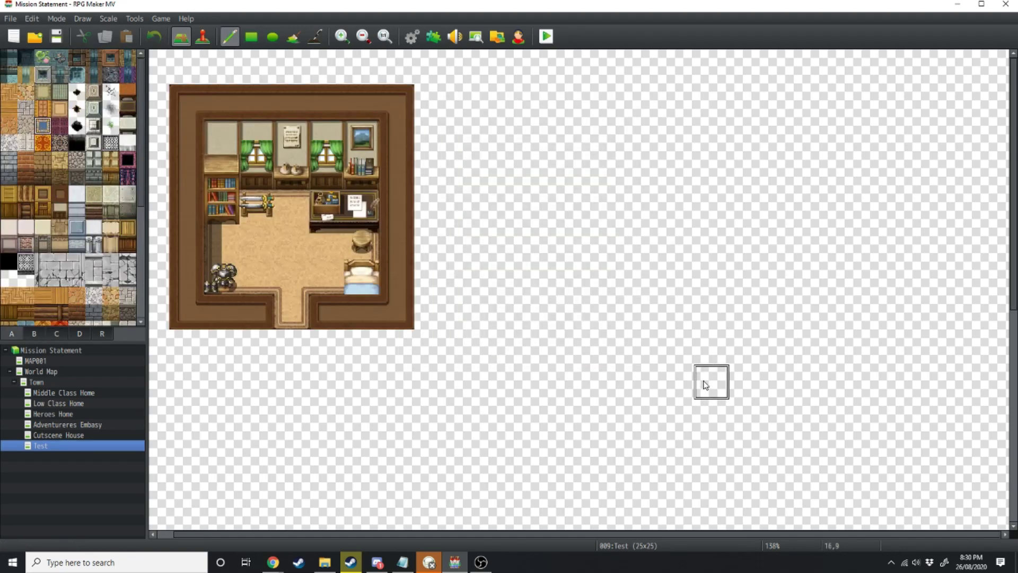
Paint a seven-by-six-tile blue carpet floor beside the furnished room and a two-tile-high grey stone wall above it
{"action": "mouse_move", "coordinate": [574, 346]}
{"action": "left_mouse_down"}
{"action": "mouse_move", "coordinate": [785, 358]}
{"action": "mouse_move", "coordinate": [780, 182]}
{"action": "mouse_move", "coordinate": [583, 179]}
{"action": "mouse_move", "coordinate": [581, 318]}
{"action": "mouse_move", "coordinate": [617, 184]}
{"action": "mouse_move", "coordinate": [743, 200]}
{"action": "mouse_move", "coordinate": [659, 269]}
{"action": "mouse_move", "coordinate": [641, 311]}
{"action": "left_mouse_up"}
{"action": "left_click", "coordinate": [77, 244]}
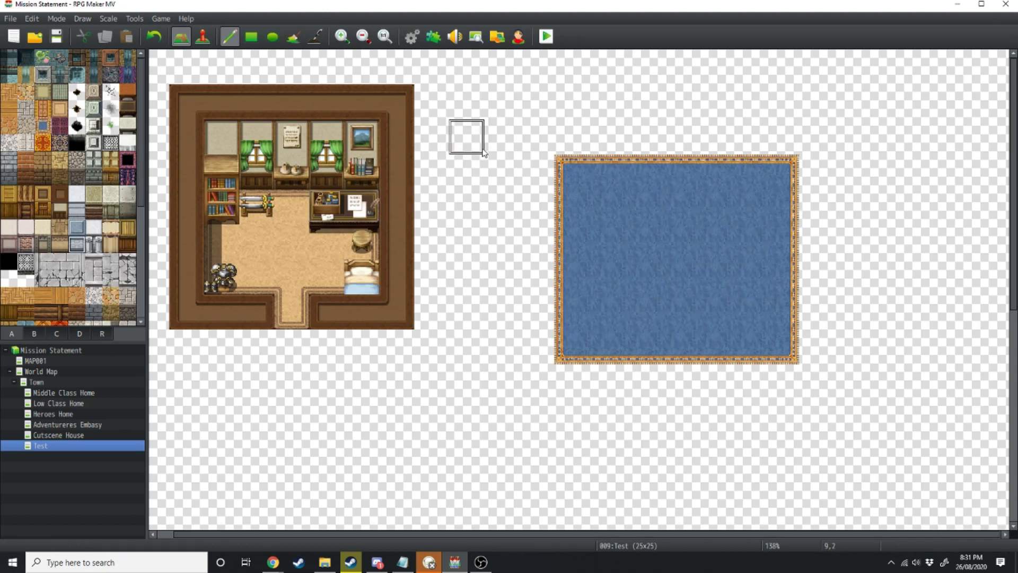
{"action": "left_click", "coordinate": [251, 36]}
{"action": "left_click_drag", "start_coordinate": [577, 126], "coordinate": [774, 150]}
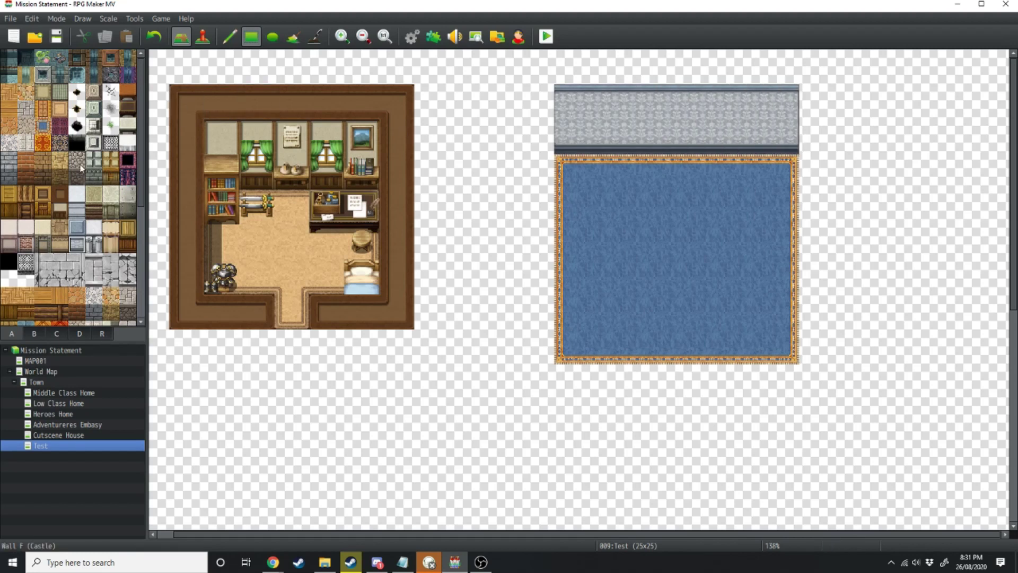
Surround the blue-carpeted room with a one-tile-wide brown wall-top border
{"action": "left_click", "coordinate": [59, 195]}
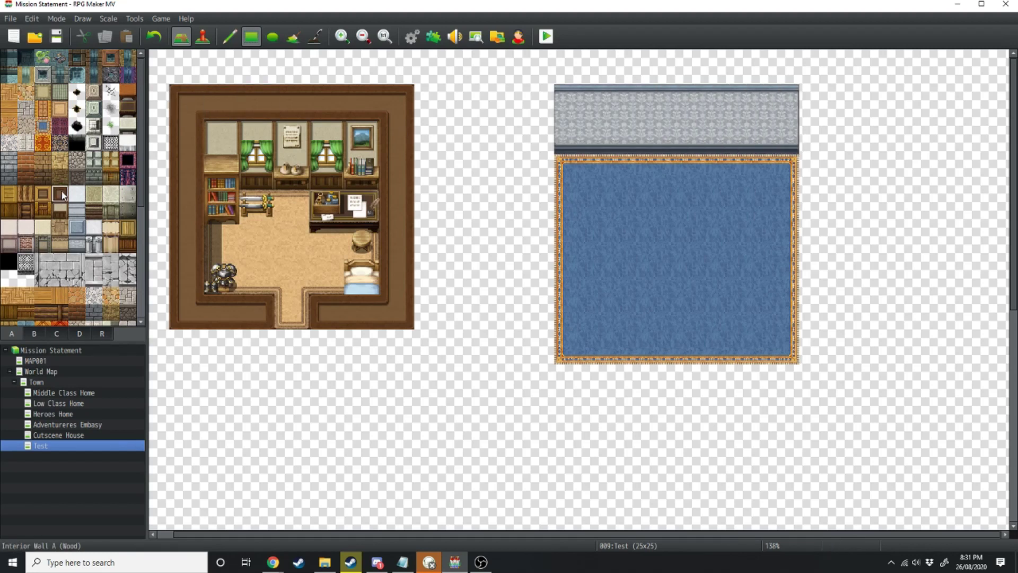
{"action": "left_click", "coordinate": [541, 79]}
{"action": "left_click_drag", "start_coordinate": [544, 80], "coordinate": [820, 81]}
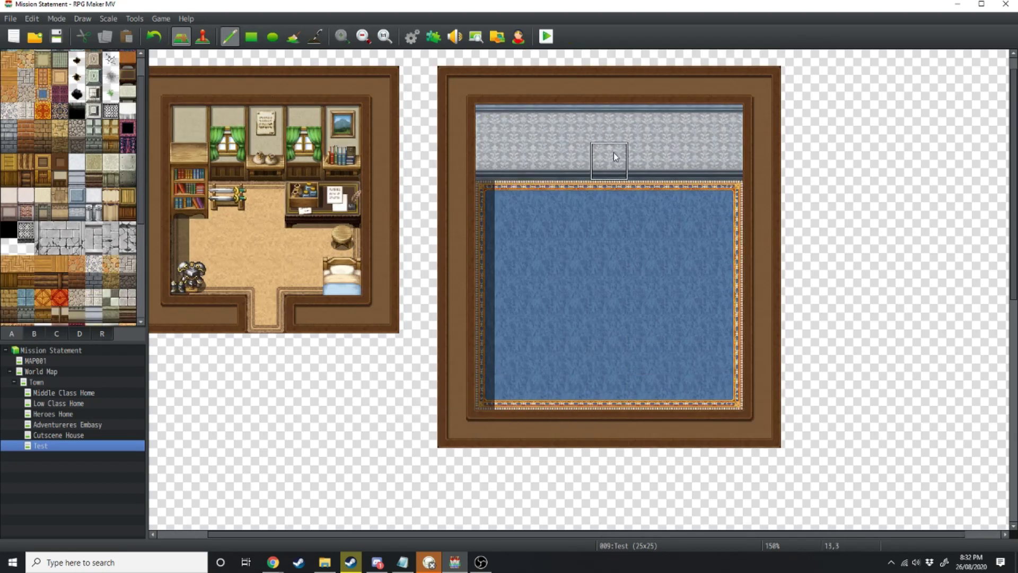
Add an L-shaped passage through the blue-carpeted room's right wall, with grey stone walling, wooden plank floor and a brown wall-top border
{"action": "left_click_drag", "start_coordinate": [761, 236], "coordinate": [770, 286]}
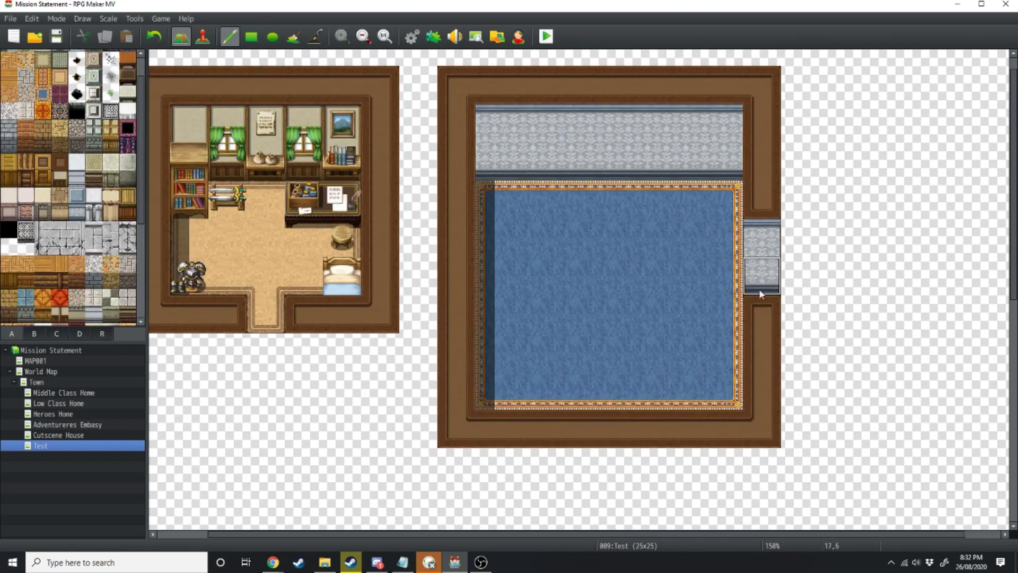
{"action": "mouse_move", "coordinate": [765, 202]}
{"action": "left_mouse_down"}
{"action": "mouse_move", "coordinate": [845, 210]}
{"action": "mouse_move", "coordinate": [846, 432]}
{"action": "left_mouse_up"}
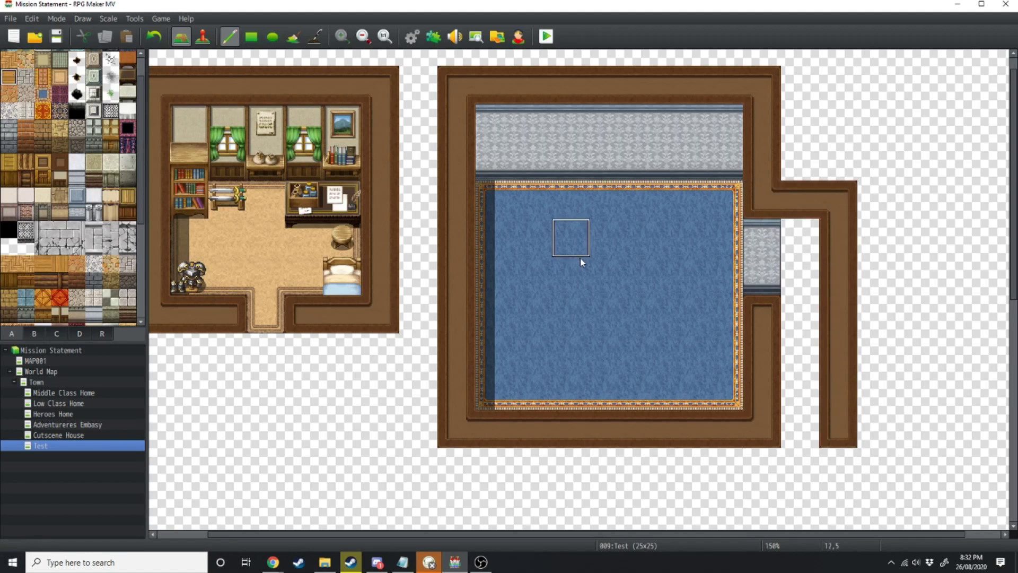
{"action": "mouse_move", "coordinate": [755, 307]}
{"action": "left_mouse_down"}
{"action": "mouse_move", "coordinate": [798, 320]}
{"action": "mouse_move", "coordinate": [801, 466]}
{"action": "left_mouse_up"}
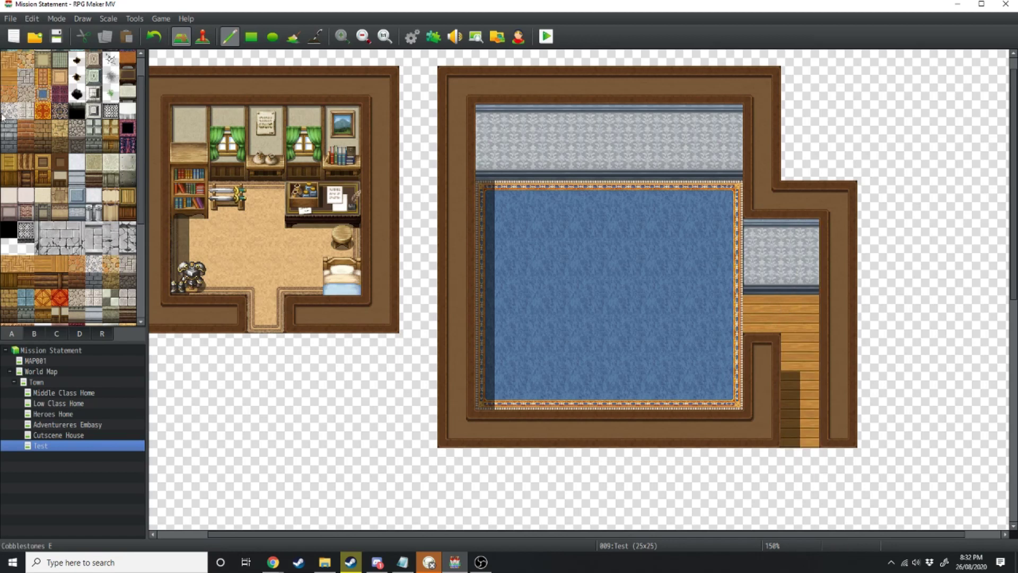
Finish the passage's lower end with a cobblestone tile at the exit and a wooden stair tile just above it
{"action": "left_click", "coordinate": [9, 111]}
{"action": "left_click", "coordinate": [801, 428]}
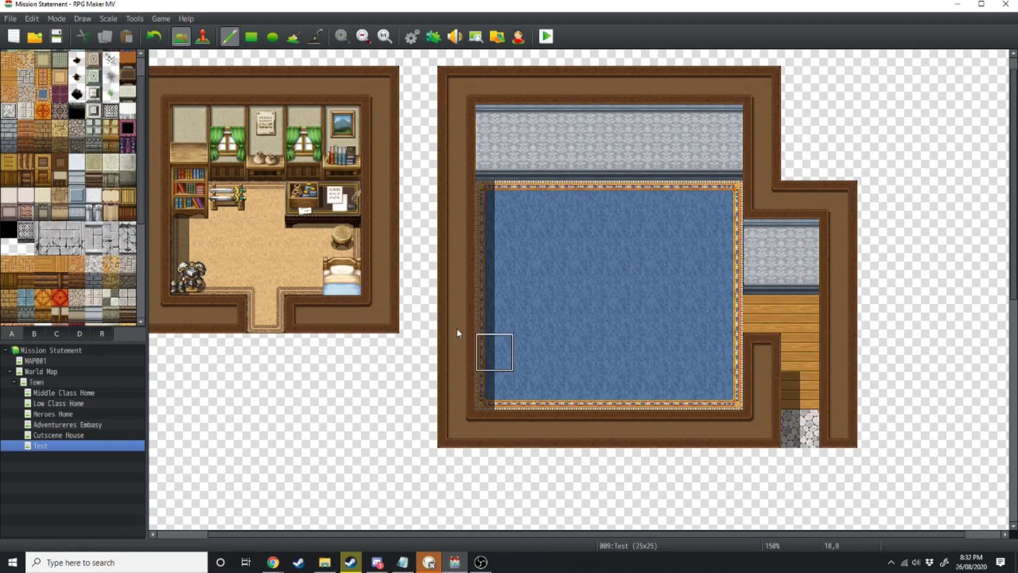
{"action": "scroll", "coordinate": [69, 185], "scroll_direction": "down", "scroll_amount": 5}
{"action": "left_click", "coordinate": [60, 238]}
{"action": "left_click", "coordinate": [800, 391]}
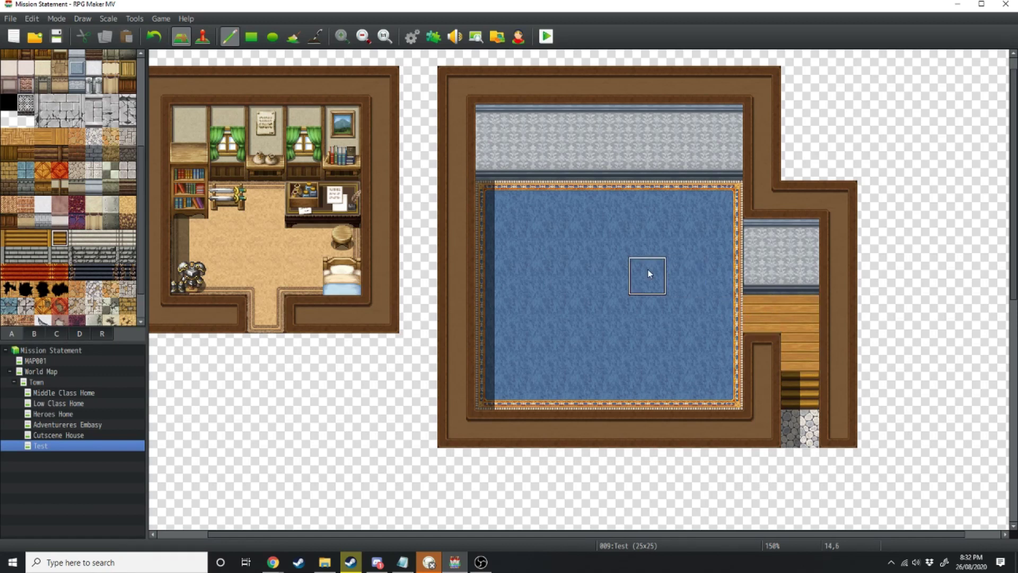
Place the large stone fireplace near the back wall's right end and the black-and-red throne from tileset B beside it
{"action": "left_click", "coordinate": [35, 333]}
{"action": "scroll", "coordinate": [32, 222], "scroll_direction": "up", "scroll_amount": 5}
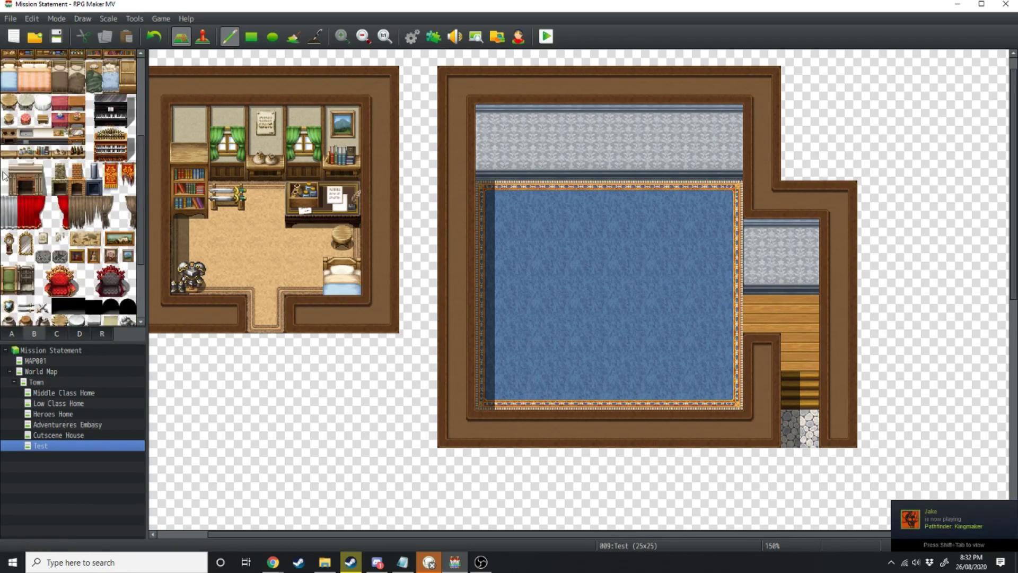
{"action": "left_click_drag", "start_coordinate": [4, 175], "coordinate": [44, 192]}
{"action": "left_click", "coordinate": [689, 159]}
{"action": "left_click_drag", "start_coordinate": [93, 273], "coordinate": [123, 292]}
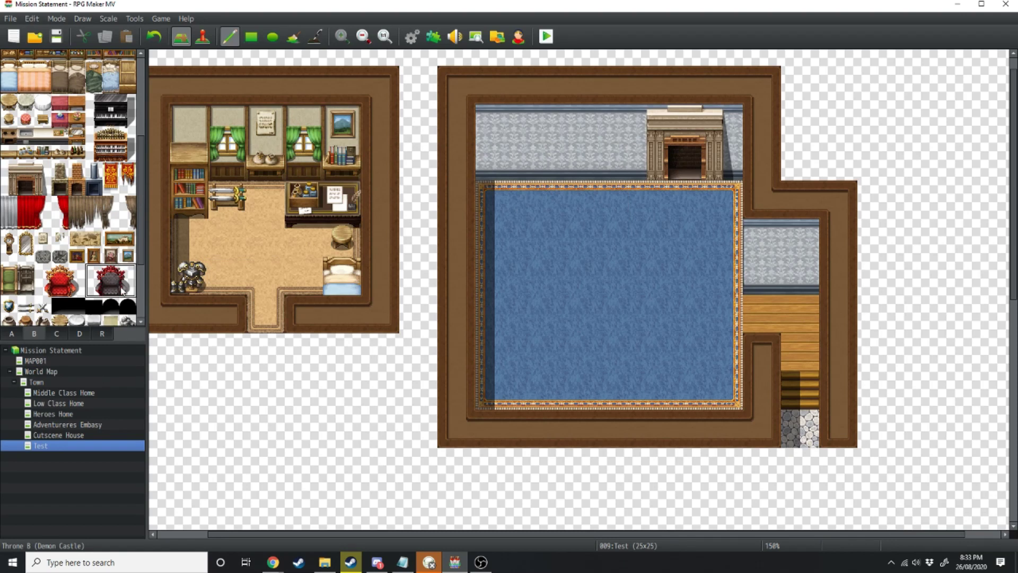
{"action": "left_click", "coordinate": [587, 155]}
Add a two-tile-wide bookshelf in the back-left corner and a two-by-two-tile dark table in the middle of the carpet
{"action": "scroll", "coordinate": [94, 141], "scroll_direction": "up", "scroll_amount": 3}
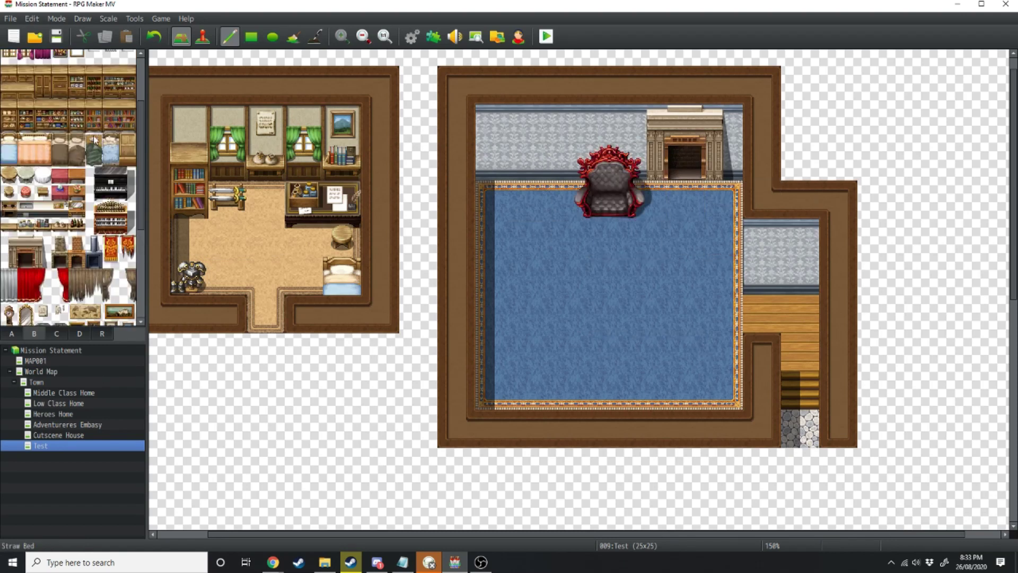
{"action": "left_click_drag", "start_coordinate": [109, 108], "coordinate": [133, 130]}
{"action": "left_click", "coordinate": [498, 164]}
{"action": "left_click", "coordinate": [609, 287]}
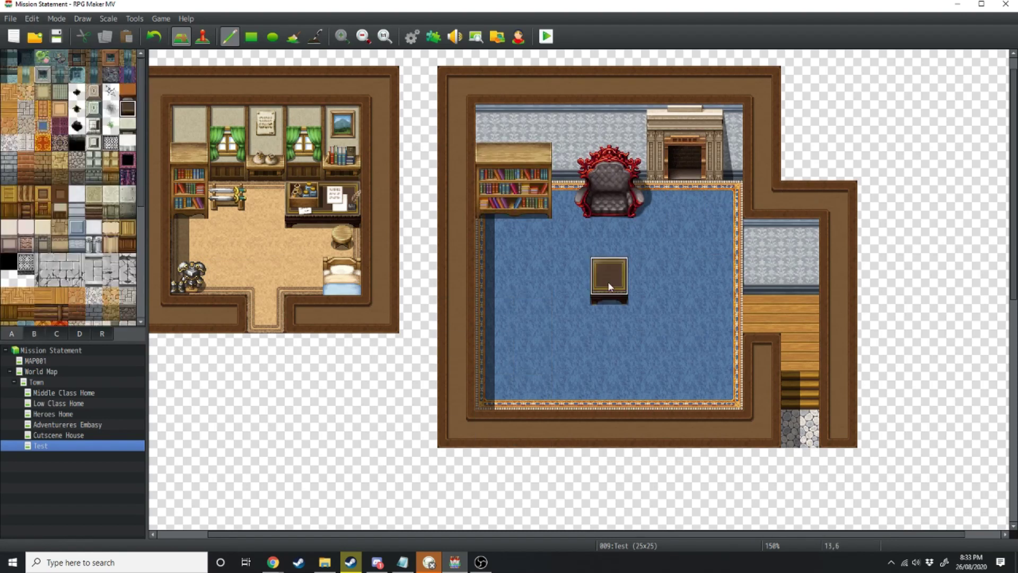
{"action": "mouse_move", "coordinate": [609, 287]}
{"action": "left_mouse_down"}
{"action": "mouse_move", "coordinate": [614, 305]}
{"action": "mouse_move", "coordinate": [641, 288]}
{"action": "left_mouse_up"}
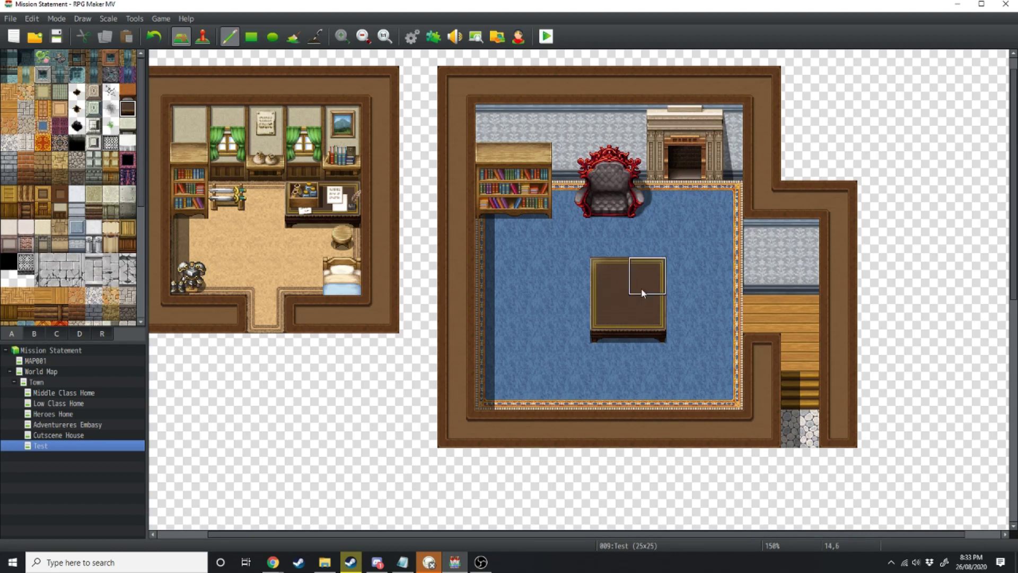
Place four red cushioned stools from tileset B around the central table, two on each side
{"action": "left_click", "coordinate": [51, 334]}
{"action": "left_click", "coordinate": [26, 192]}
{"action": "left_click", "coordinate": [570, 313]}
{"action": "left_click", "coordinate": [570, 274]}
{"action": "left_click", "coordinate": [685, 275]}
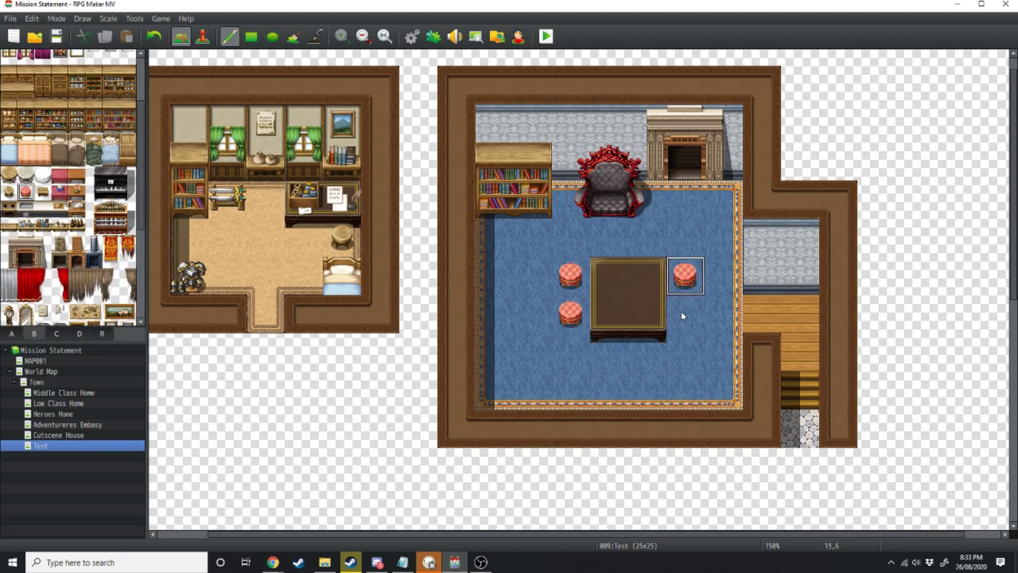
{"action": "left_click", "coordinate": [682, 313]}
Copy the dark table into a two-tile-wide desk in the carpeted room's front-left corner and set a wooden stool above it
{"action": "right_click", "coordinate": [642, 319]}
{"action": "left_click_drag", "start_coordinate": [498, 396], "coordinate": [538, 402]}
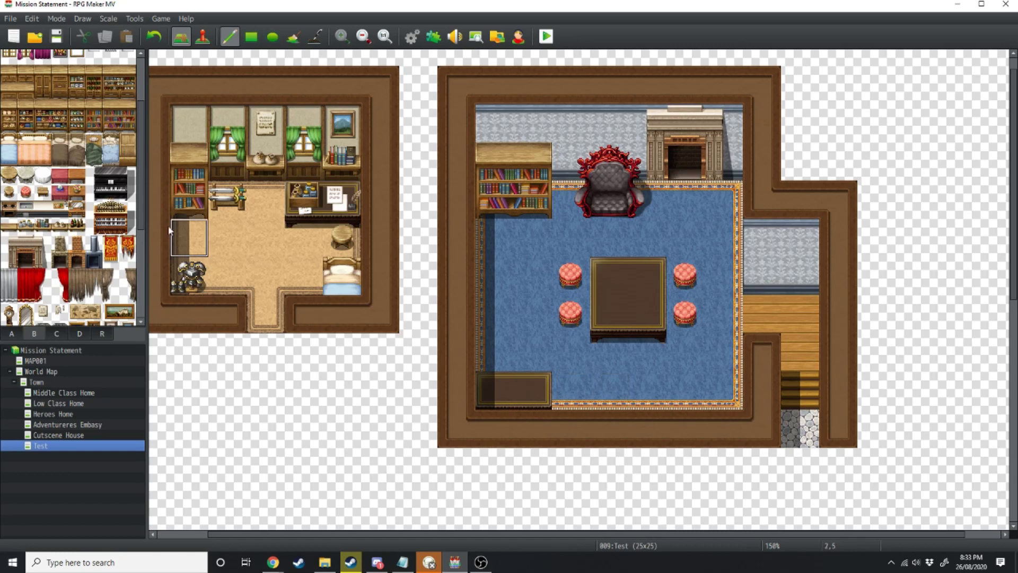
{"action": "left_click", "coordinate": [495, 352]}
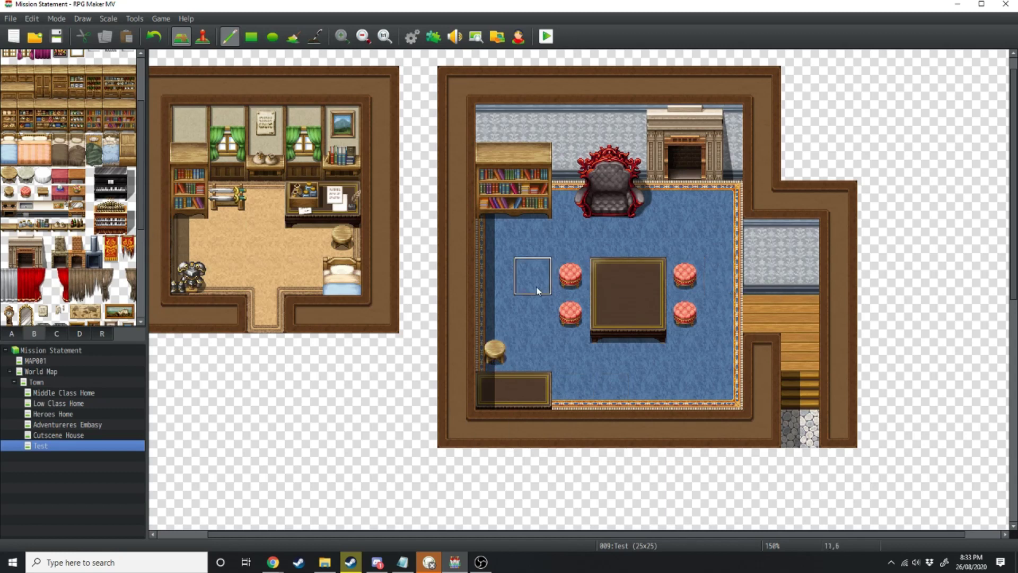
Open a doorway in the carpeted room's left wall with a two-tile-high grey stone wall and one tile of wooden floor
{"action": "left_click", "coordinate": [470, 288]}
{"action": "left_click", "coordinate": [464, 242]}
{"action": "right_click", "coordinate": [762, 314]}
{"action": "left_click", "coordinate": [448, 322]}
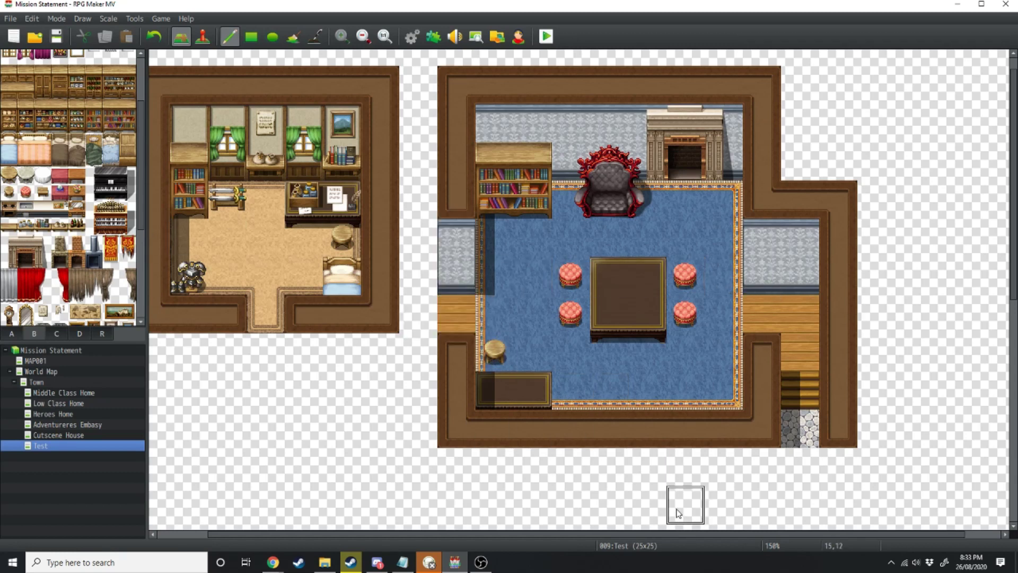
Create an event in the fireplace opening and give it the campfire image from !Flame
{"action": "left_click", "coordinate": [204, 39]}
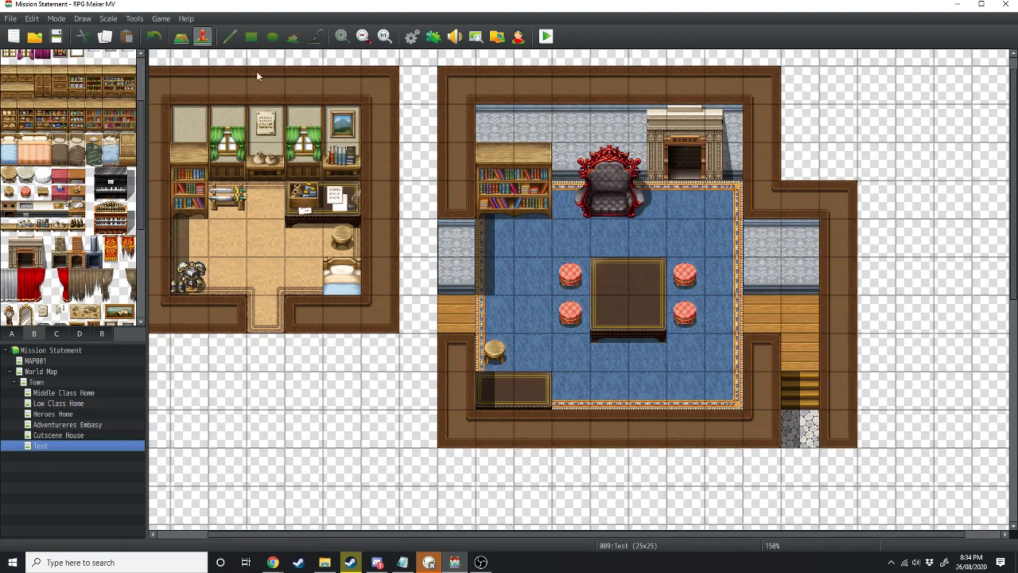
{"action": "double_click", "coordinate": [696, 161]}
{"action": "double_click", "coordinate": [272, 326]}
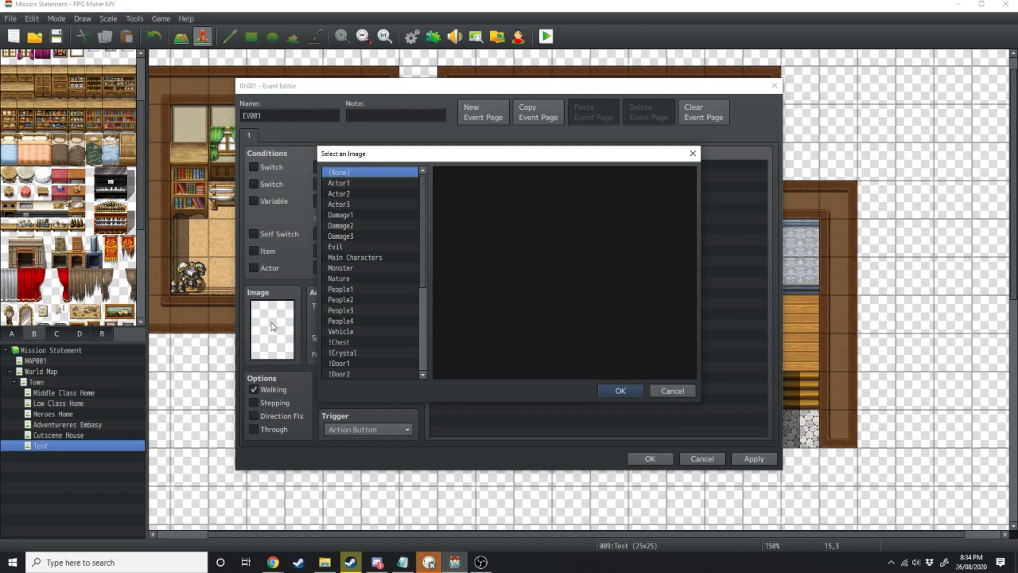
{"action": "scroll", "coordinate": [413, 268], "scroll_direction": "down", "scroll_amount": 5}
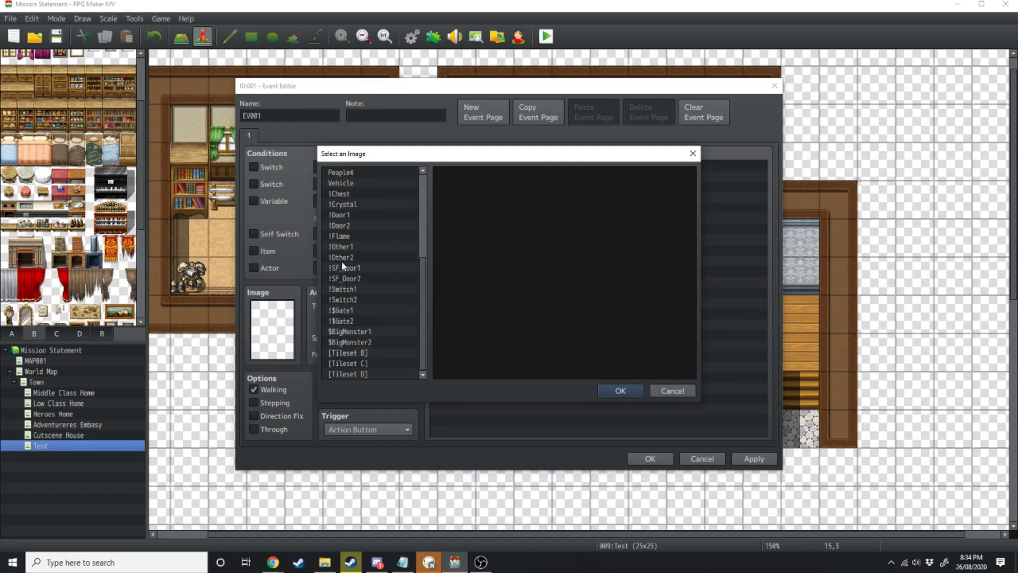
{"action": "left_click", "coordinate": [342, 236]}
{"action": "double_click", "coordinate": [584, 182]}
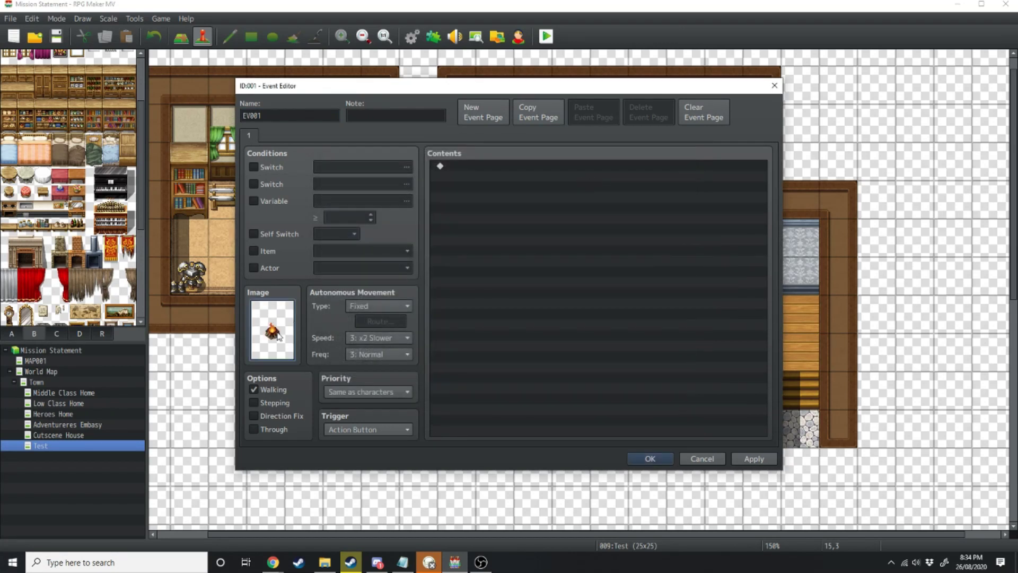
Enable Stepping and Direction Fix for the fireplace event and save it
{"action": "left_click", "coordinate": [253, 403]}
{"action": "left_click", "coordinate": [254, 416]}
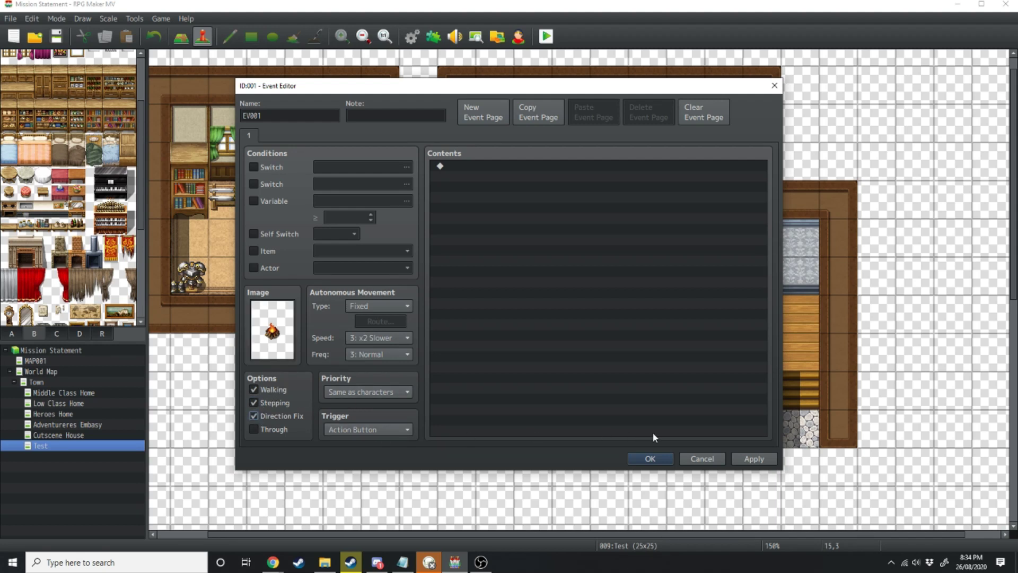
{"action": "left_click", "coordinate": [650, 458]}
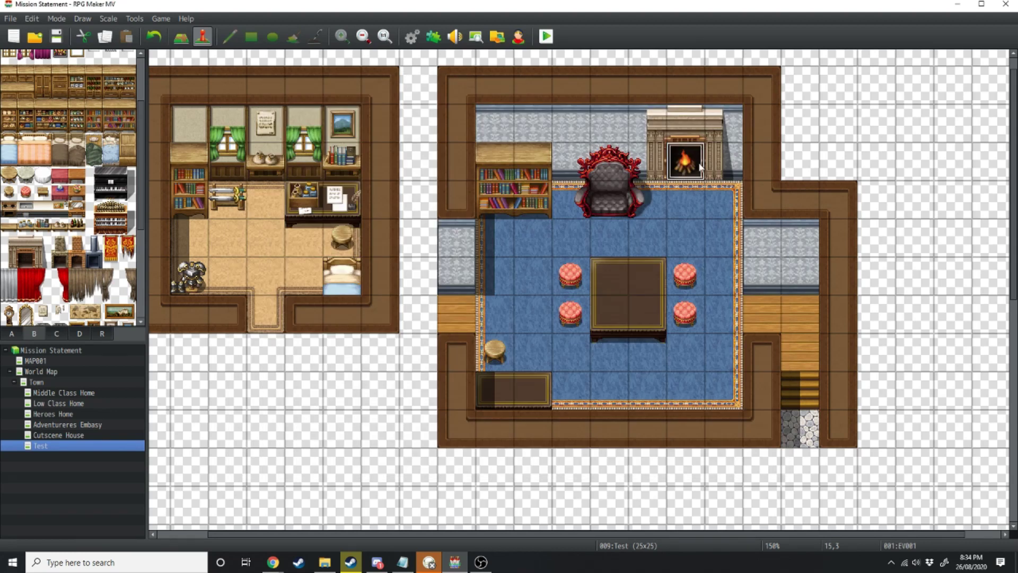
Return to map editing and decorate the central table with rolled scrolls, stacked papers and a pot of orange flowers from tileset C
{"action": "key", "text": "F5"}
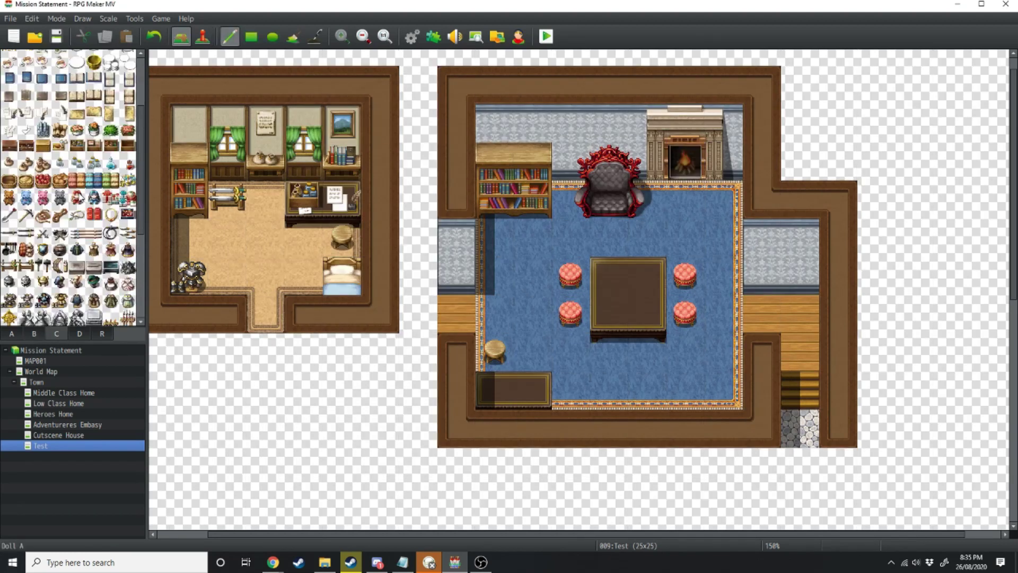
{"action": "left_click", "coordinate": [60, 130]}
{"action": "left_click", "coordinate": [609, 276]}
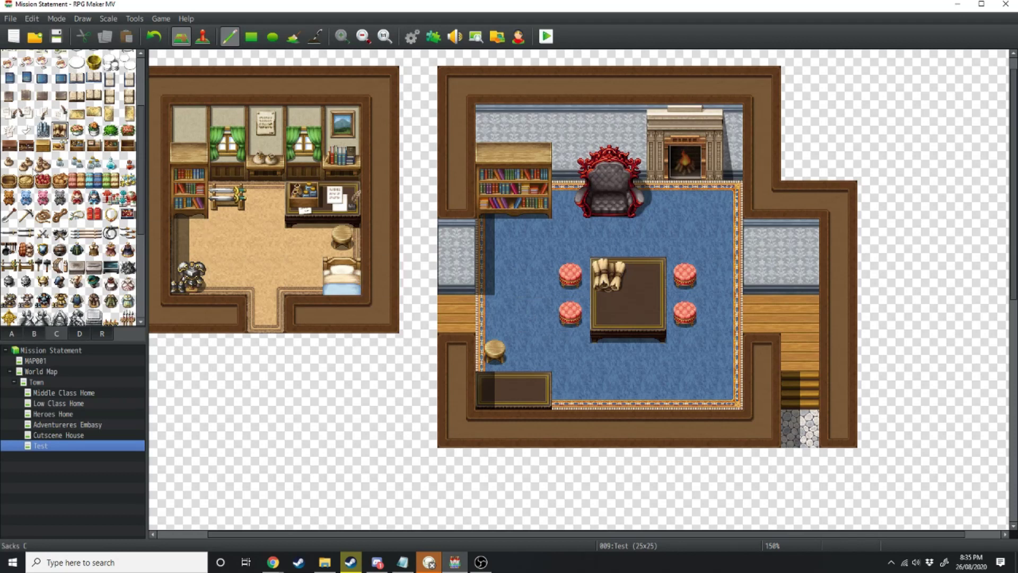
{"action": "left_click", "coordinate": [112, 97]}
{"action": "left_click", "coordinate": [609, 313]}
{"action": "left_click", "coordinate": [94, 130]}
{"action": "left_click", "coordinate": [649, 275]}
Put a closed blue book on the corner desk's right half and the quill with papers on its left half
{"action": "scroll", "coordinate": [69, 159], "scroll_direction": "up", "scroll_amount": 2}
{"action": "left_click", "coordinate": [9, 110]}
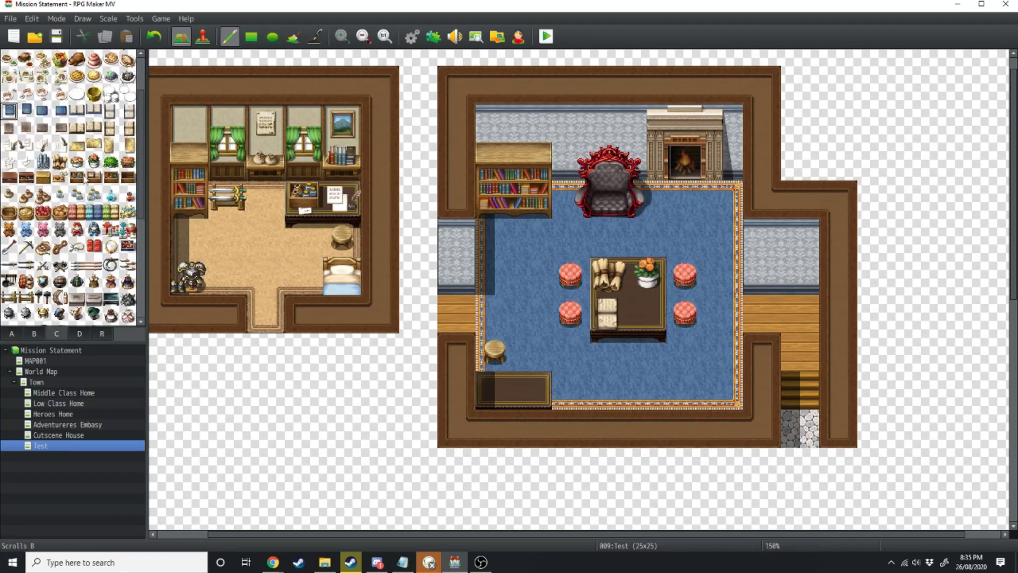
{"action": "left_click", "coordinate": [532, 388]}
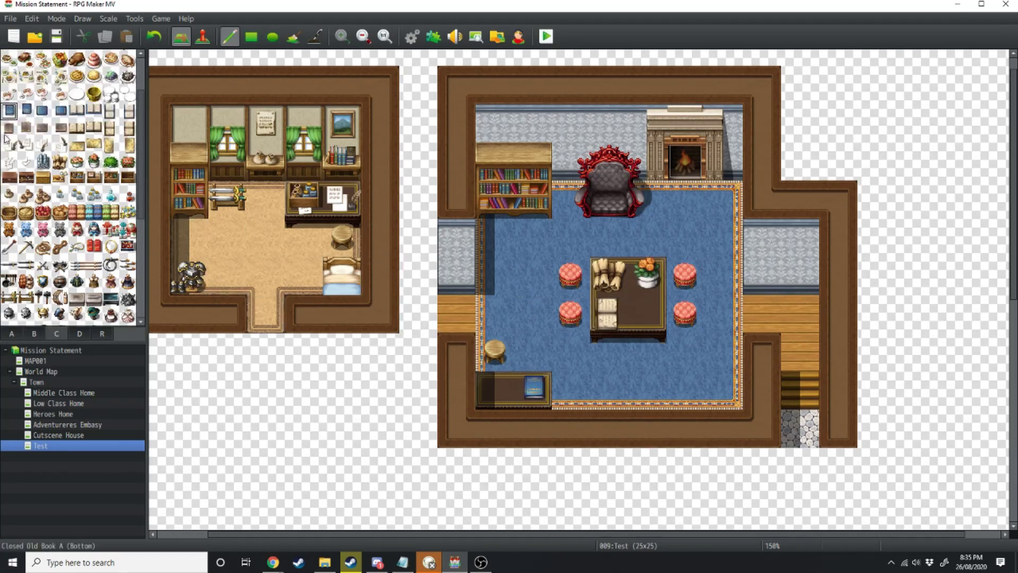
{"action": "left_click", "coordinate": [24, 144]}
{"action": "left_click", "coordinate": [479, 383]}
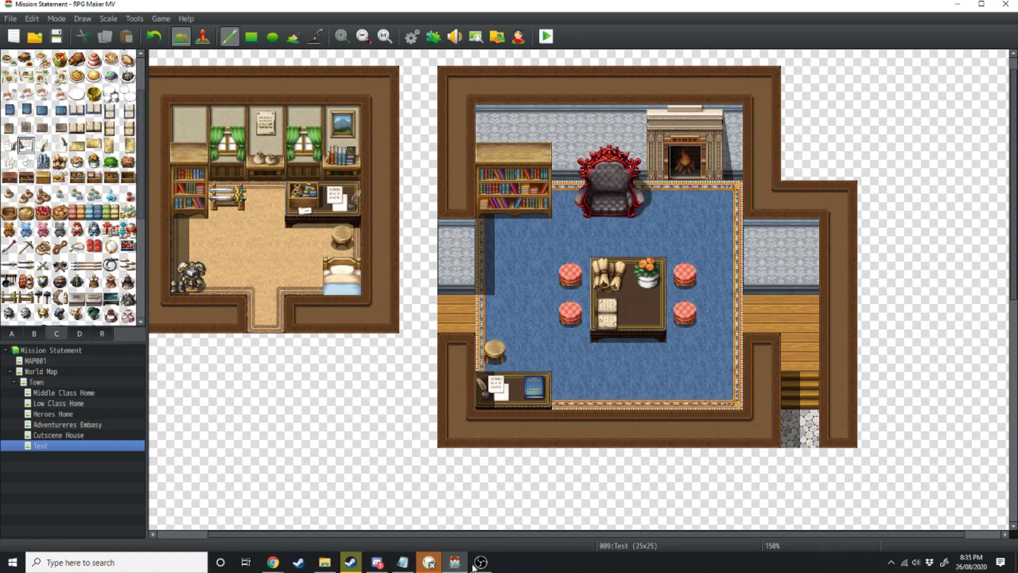
Shift the carpeted room's left doorway up by one tile, including its stone wall, wooden floor and brown border
{"action": "scroll", "coordinate": [509, 382], "scroll_direction": "up", "scroll_amount": 1}
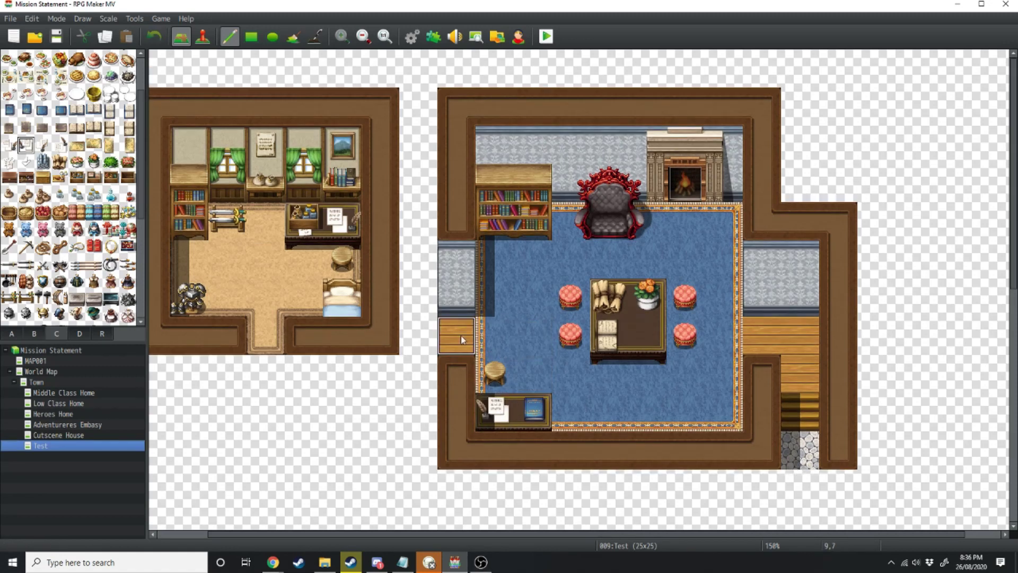
{"action": "right_click", "coordinate": [466, 267]}
{"action": "left_click", "coordinate": [447, 216]}
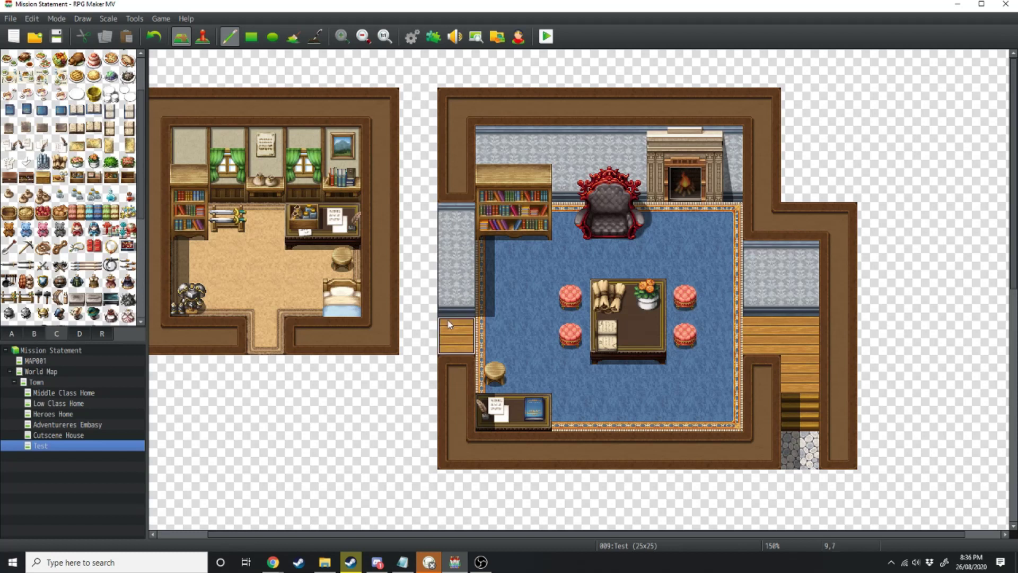
{"action": "right_click", "coordinate": [448, 324]}
{"action": "left_click", "coordinate": [450, 302]}
{"action": "right_click", "coordinate": [446, 365]}
{"action": "left_click", "coordinate": [442, 342]}
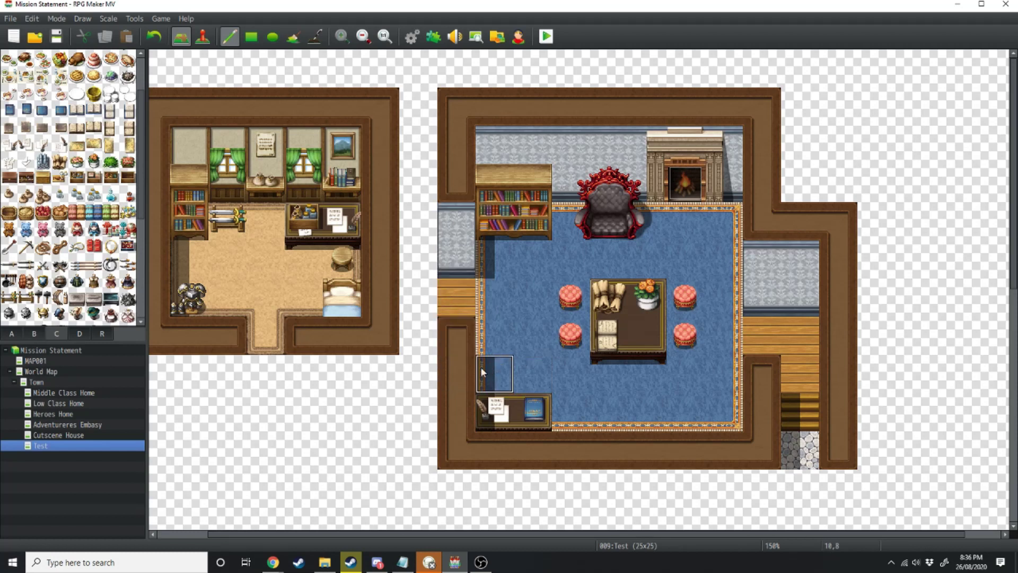
Place the two-tile-long green sofa from tileset B against the left wall above the corner desk, in place of the stool
{"action": "left_click", "coordinate": [34, 334]}
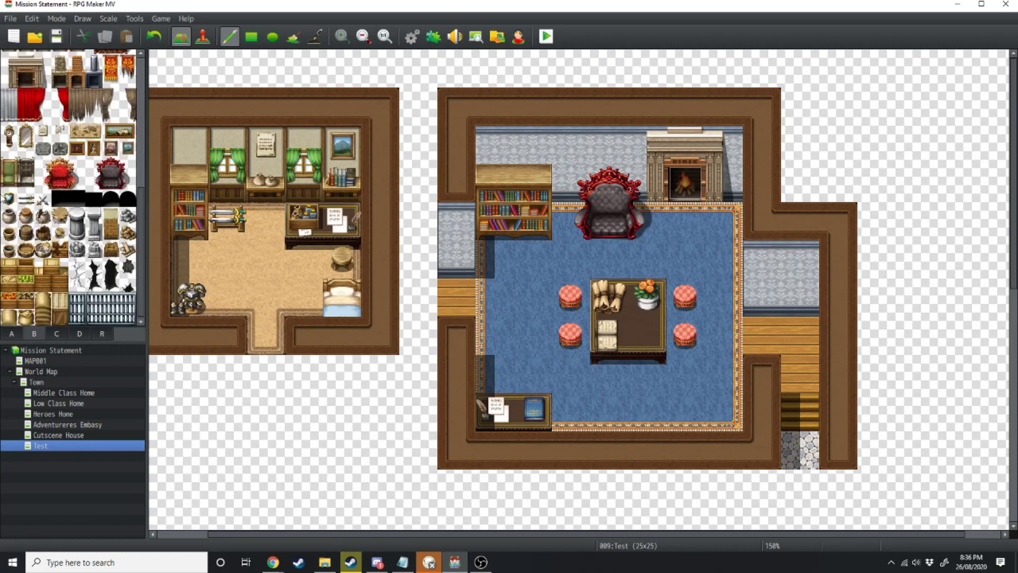
{"action": "left_click_drag", "start_coordinate": [9, 164], "coordinate": [9, 180]}
{"action": "left_click", "coordinate": [495, 348]}
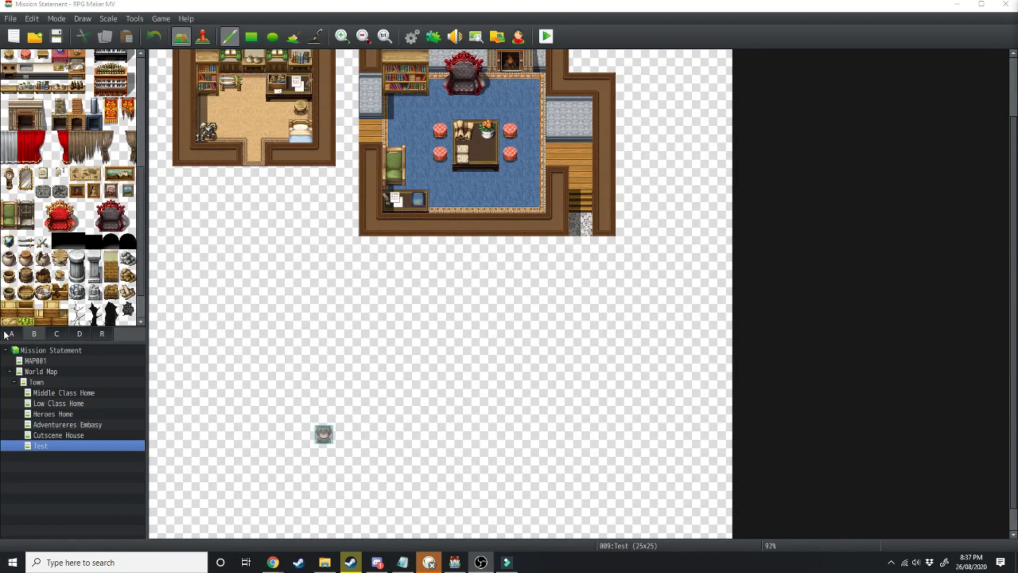
Build a room below with a four-by-two-tile cobblestone floor, two-tile-high tan wall, brown wall-top border and a doorway on the left
{"action": "left_click", "coordinate": [9, 334]}
{"action": "scroll", "coordinate": [446, 328], "scroll_direction": "up", "scroll_amount": 3, "text": "ctrl"}
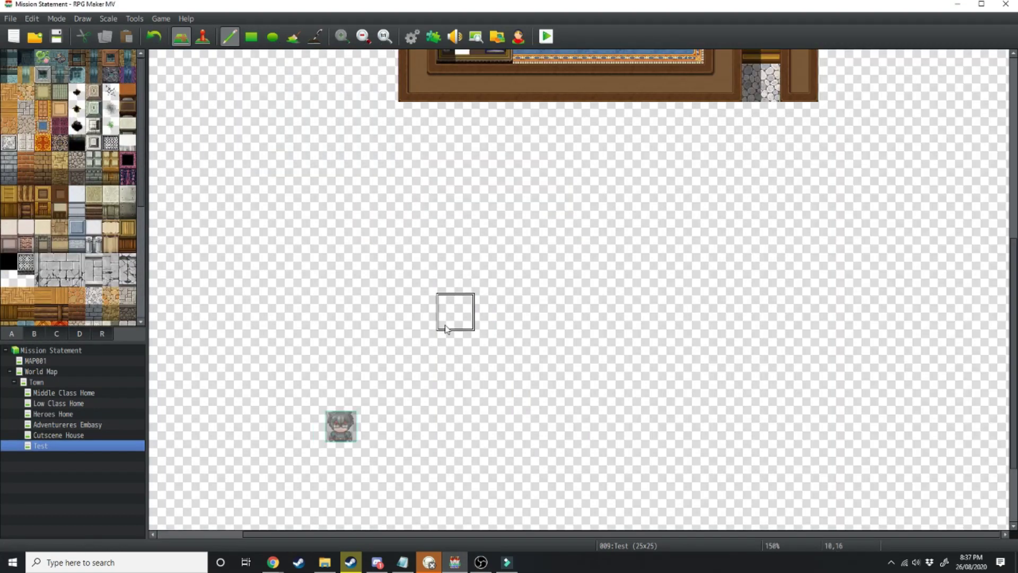
{"action": "mouse_move", "coordinate": [448, 323]}
{"action": "left_mouse_down"}
{"action": "mouse_move", "coordinate": [455, 276]}
{"action": "mouse_move", "coordinate": [493, 313]}
{"action": "mouse_move", "coordinate": [531, 276]}
{"action": "mouse_move", "coordinate": [578, 321]}
{"action": "left_mouse_up"}
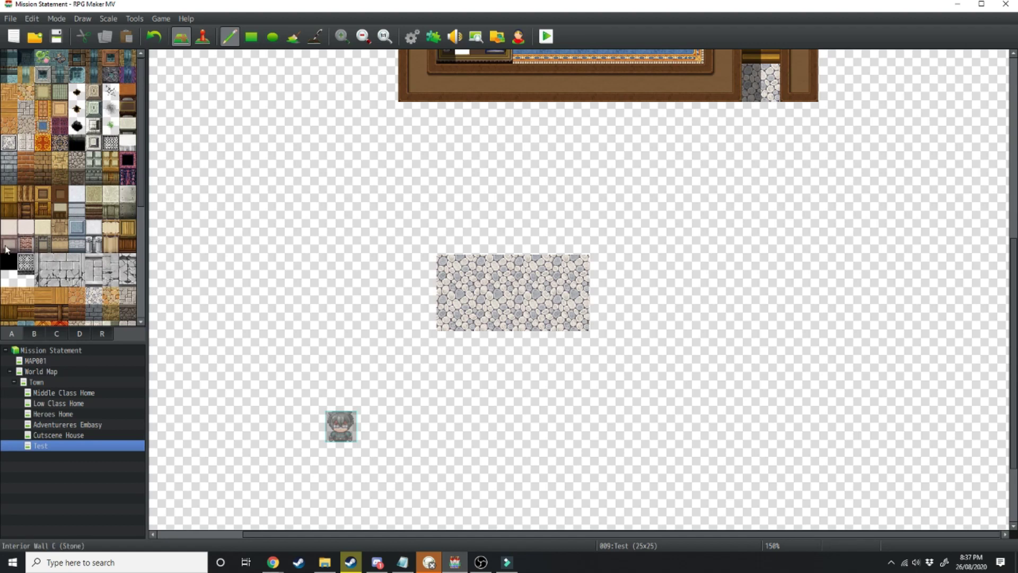
{"action": "mouse_move", "coordinate": [456, 236]}
{"action": "left_mouse_down"}
{"action": "mouse_move", "coordinate": [476, 200]}
{"action": "mouse_move", "coordinate": [532, 200]}
{"action": "mouse_move", "coordinate": [560, 228]}
{"action": "mouse_move", "coordinate": [561, 199]}
{"action": "left_mouse_up"}
{"action": "right_click", "coordinate": [500, 88]}
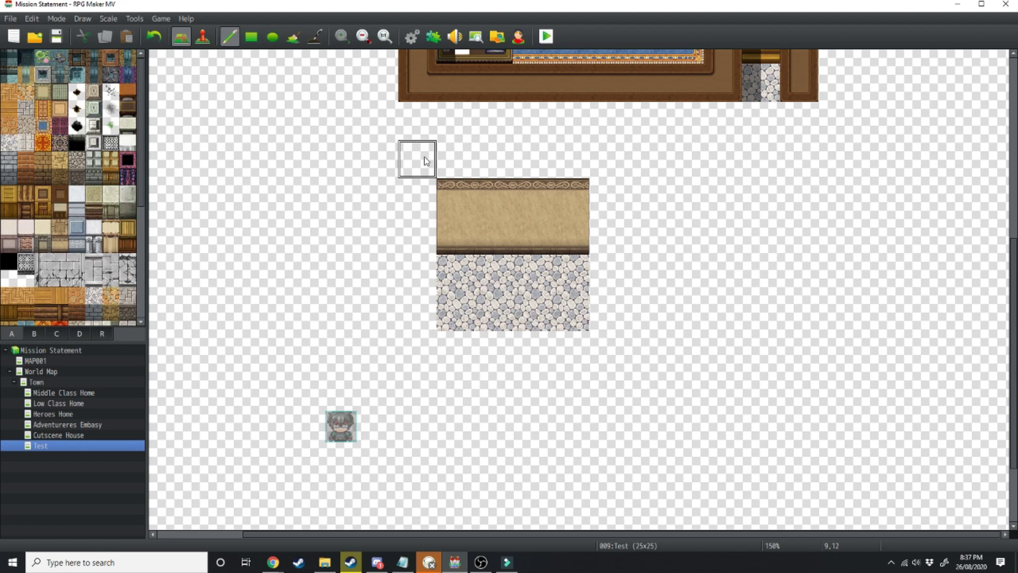
{"action": "left_click_drag", "start_coordinate": [425, 158], "coordinate": [560, 163]}
Place the four-tile-long kitchen counter with stove, sink and cutting board from tileset B along the cobblestone room's back wall
{"action": "left_click", "coordinate": [33, 334]}
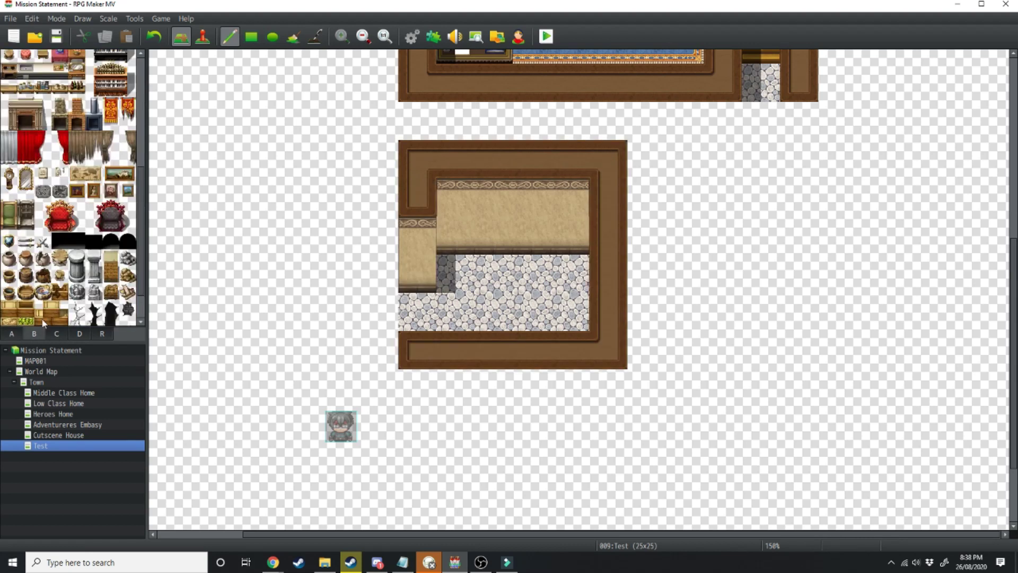
{"action": "scroll", "coordinate": [63, 212], "scroll_direction": "up", "scroll_amount": 5}
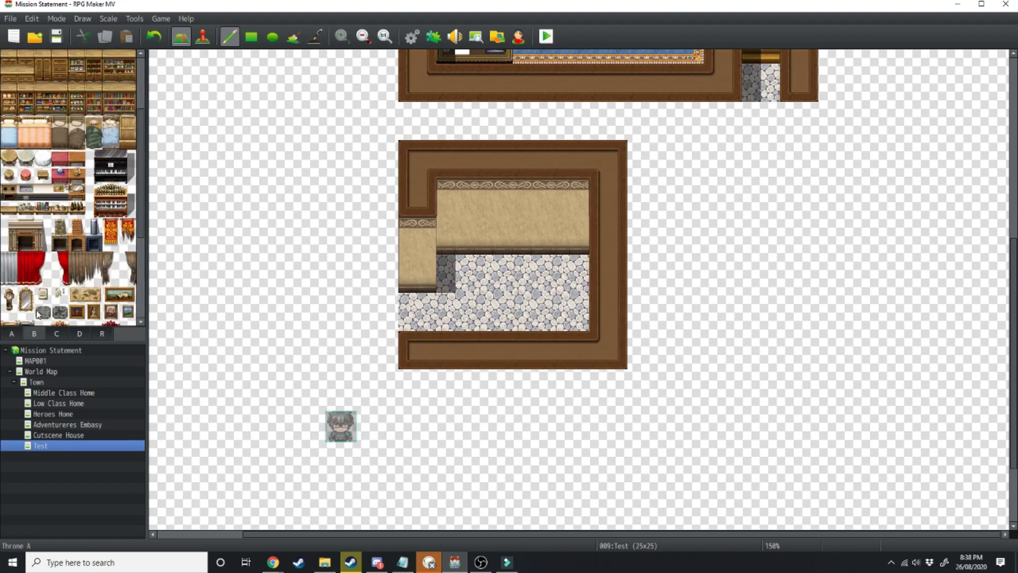
{"action": "left_click_drag", "start_coordinate": [4, 201], "coordinate": [75, 208]}
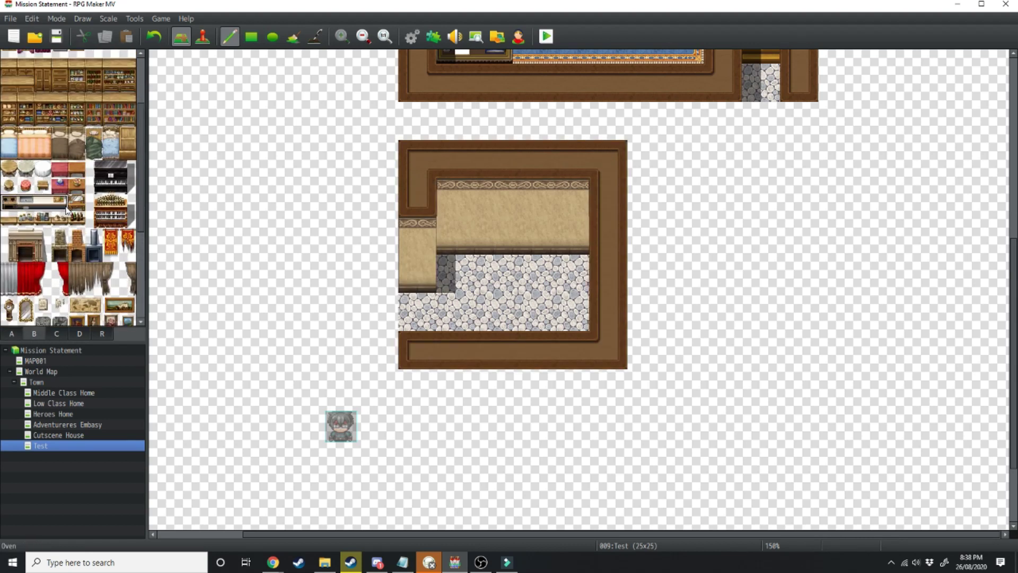
{"action": "left_click", "coordinate": [474, 267]}
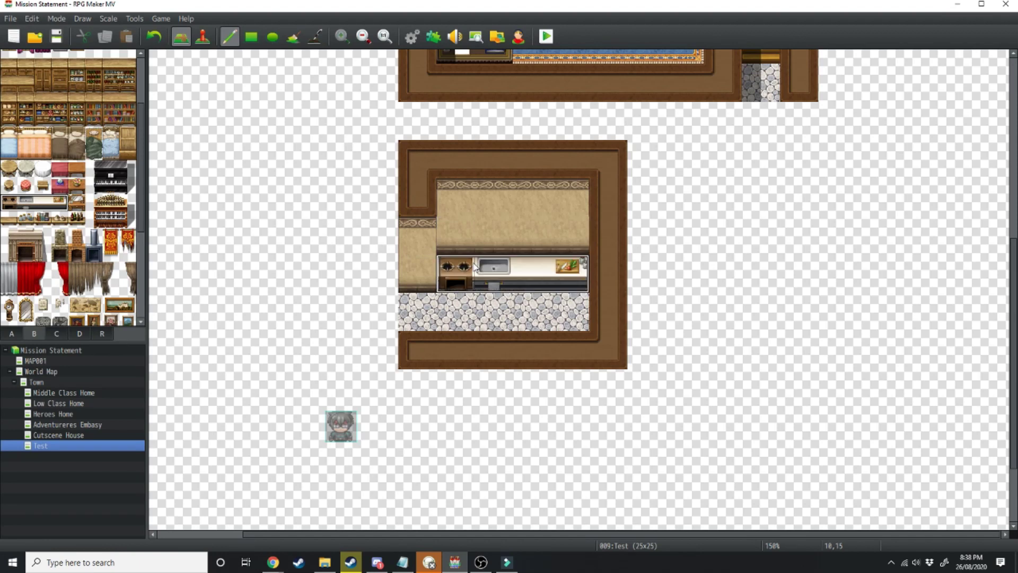
Place a green-curtained window on the kitchen wall above the counter and a shelf of books to its right
{"action": "scroll", "coordinate": [474, 267], "scroll_direction": "up", "scroll_amount": 2}
{"action": "scroll", "coordinate": [64, 159], "scroll_direction": "up", "scroll_amount": 3}
{"action": "left_click", "coordinate": [26, 82]}
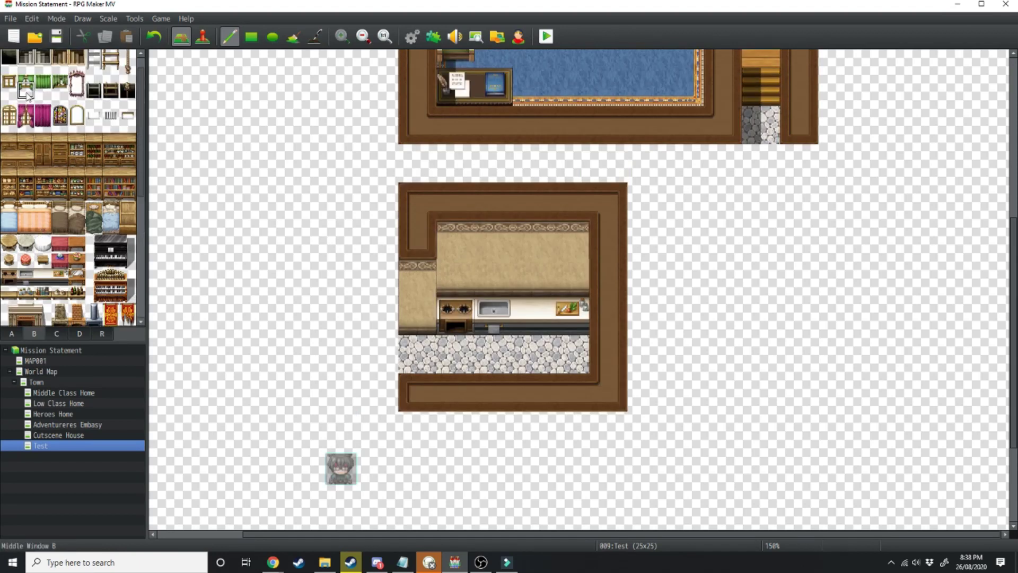
{"action": "left_click", "coordinate": [520, 243]}
{"action": "left_click", "coordinate": [573, 276]}
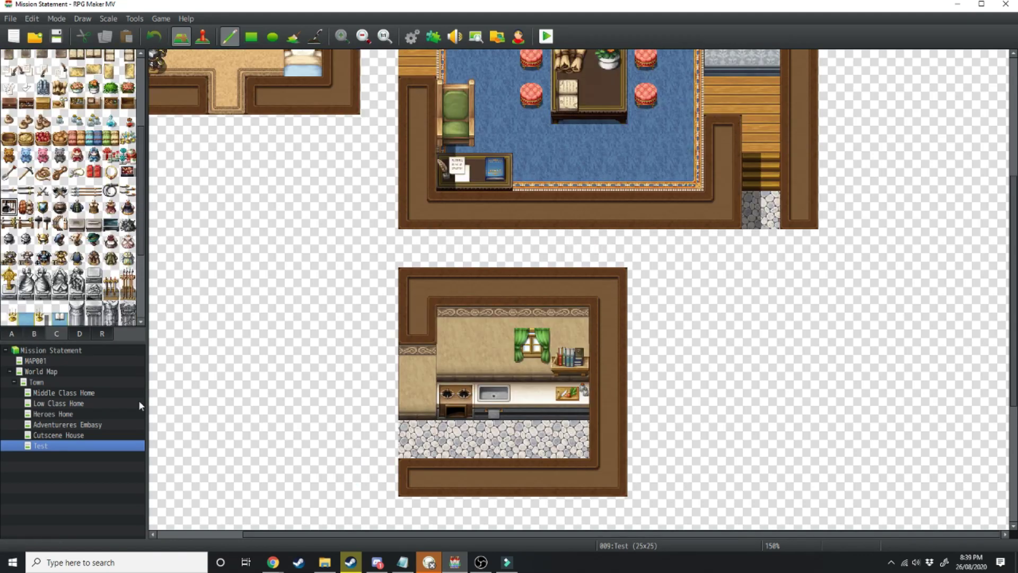
Hang the pans and utensils from tileset C on the wall above the stove, and the sausages and garlic above the sink
{"action": "left_click", "coordinate": [454, 361]}
{"action": "left_click", "coordinate": [493, 362]}
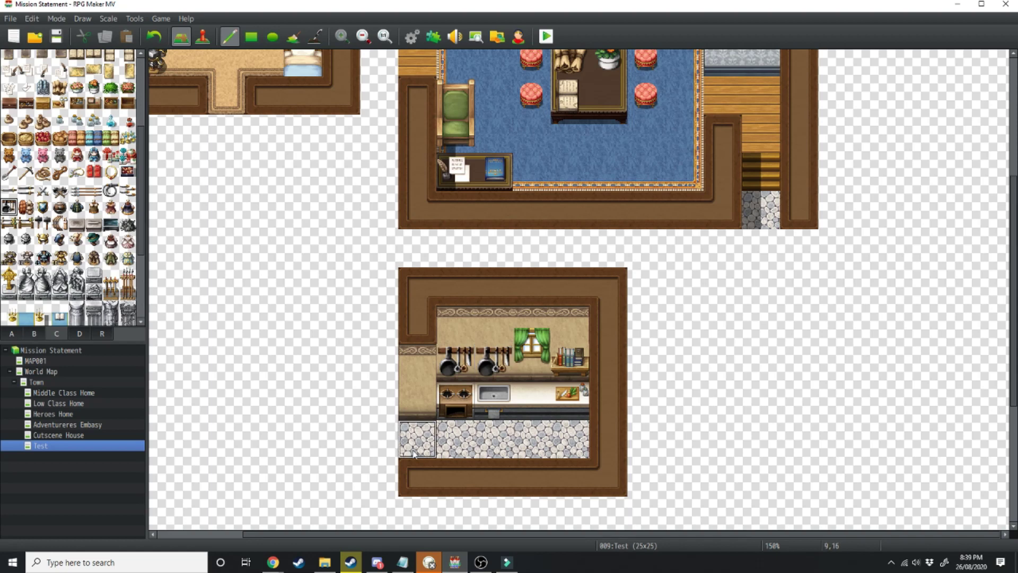
{"action": "left_click", "coordinate": [26, 207]}
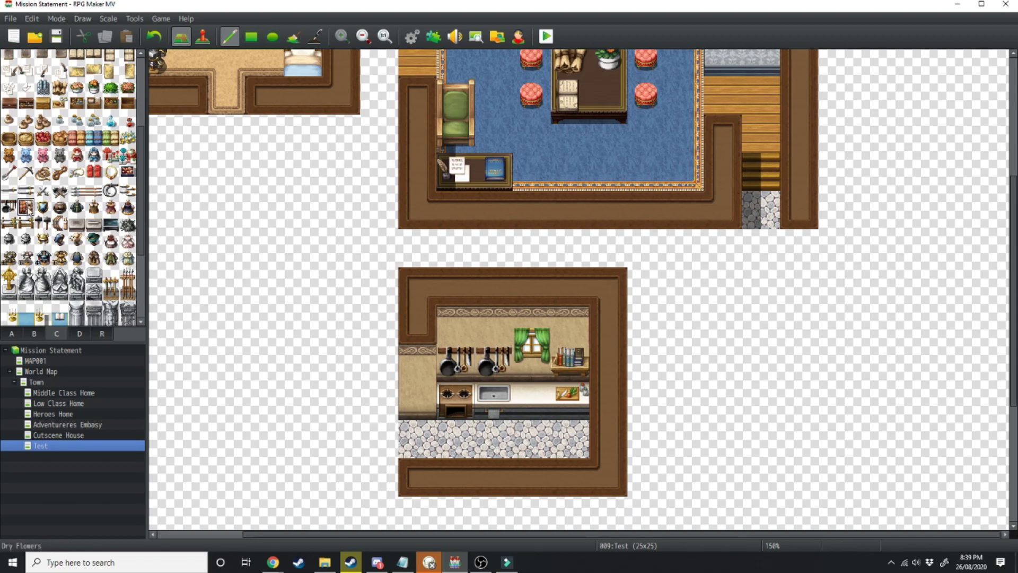
{"action": "left_click", "coordinate": [493, 361]}
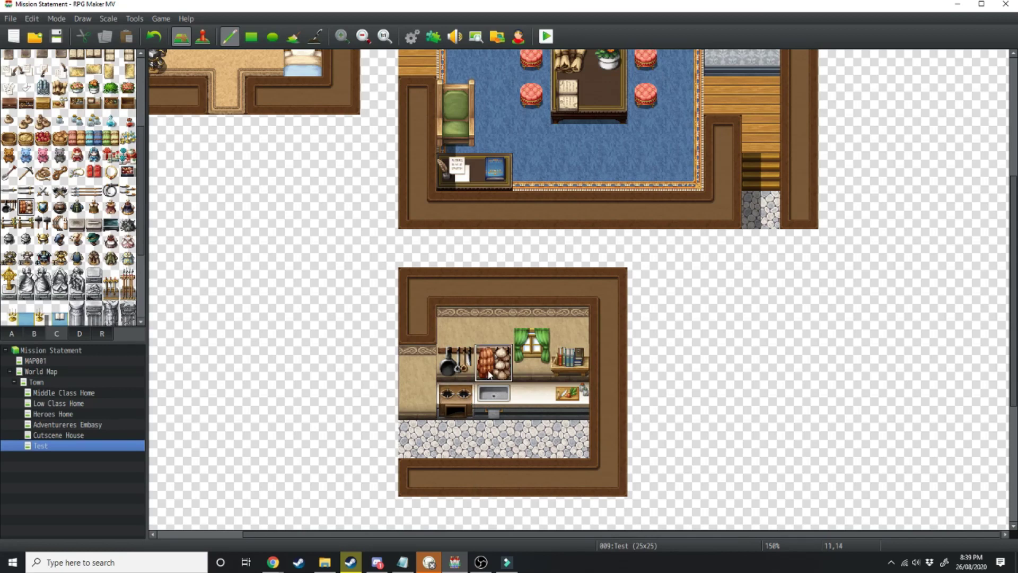
Put a shelf of bottles on the wall above the hanging pans and a grandfather clock against the wall section left of the counter
{"action": "left_click", "coordinate": [34, 334]}
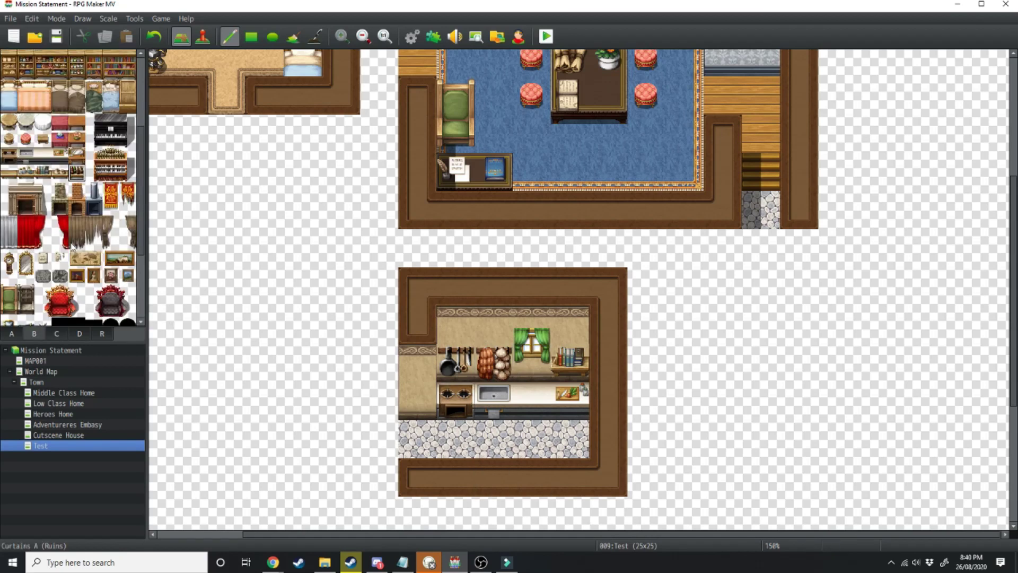
{"action": "left_click", "coordinate": [76, 173]}
{"action": "left_click", "coordinate": [455, 324]}
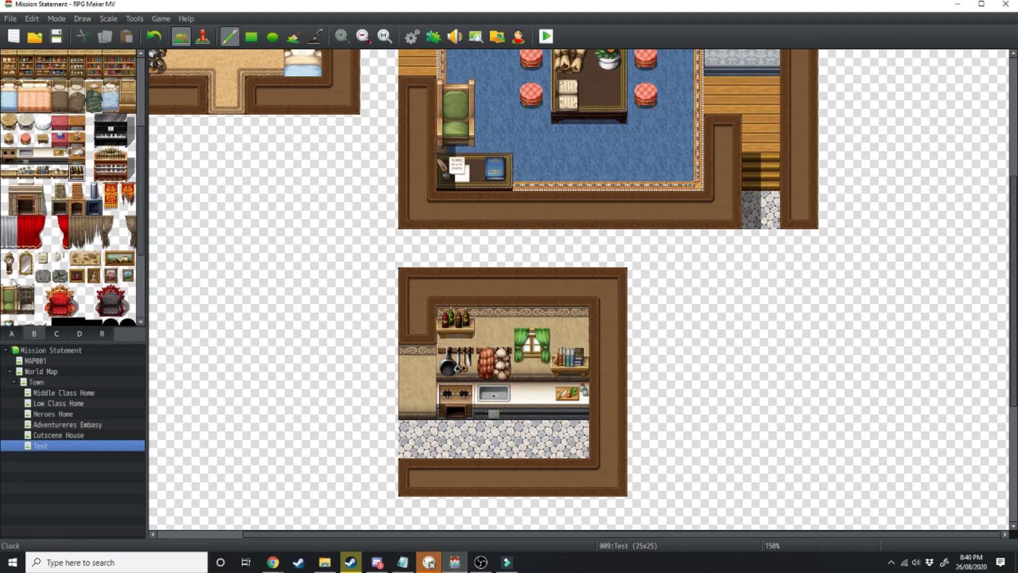
{"action": "left_click", "coordinate": [9, 265]}
{"action": "left_click", "coordinate": [406, 370]}
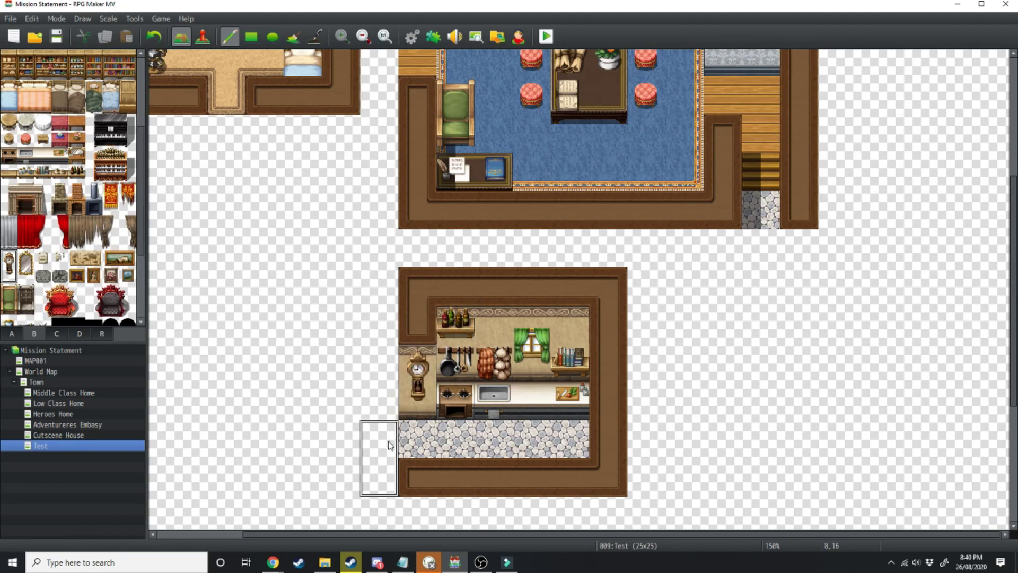
Extend the brown lower wall six tiles left, turn it up one tile, and lay a five-by-four-tile wooden floor beside the kitchen
{"action": "right_click", "coordinate": [440, 481]}
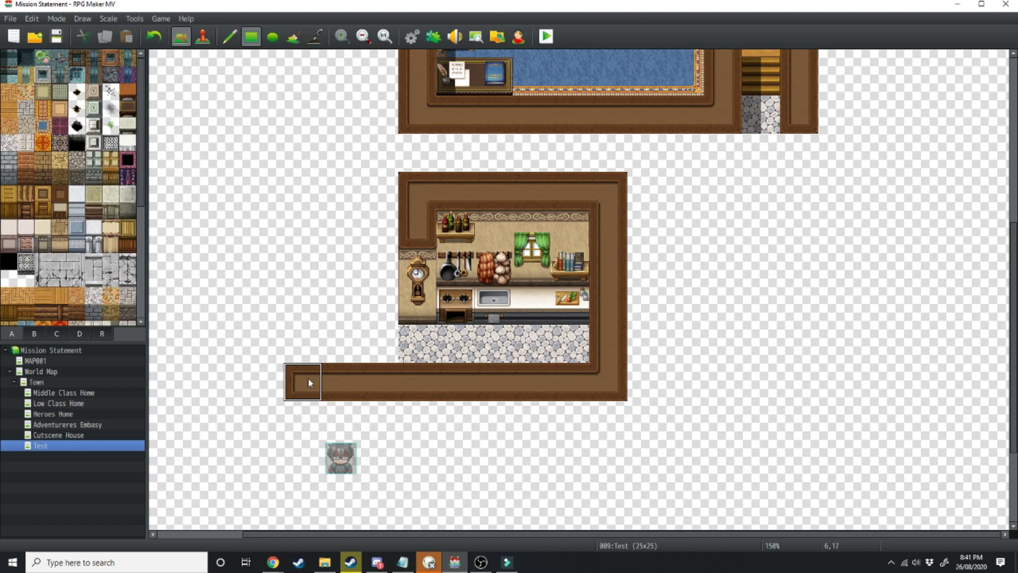
{"action": "left_click_drag", "start_coordinate": [309, 382], "coordinate": [274, 381]}
{"action": "left_click", "coordinate": [204, 377]}
{"action": "left_click", "coordinate": [197, 357]}
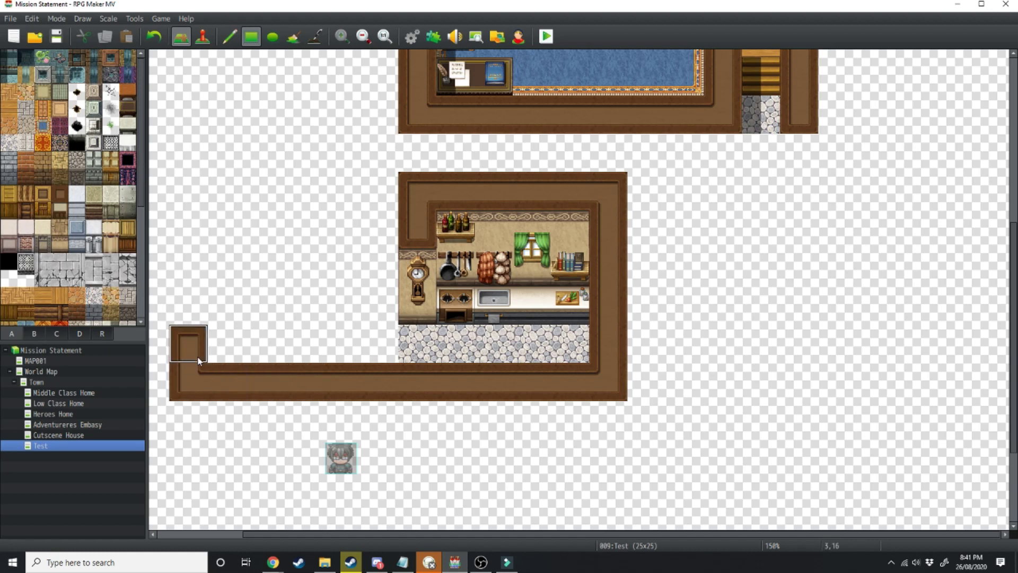
{"action": "left_click", "coordinate": [9, 109]}
{"action": "left_click_drag", "start_coordinate": [227, 343], "coordinate": [365, 222]}
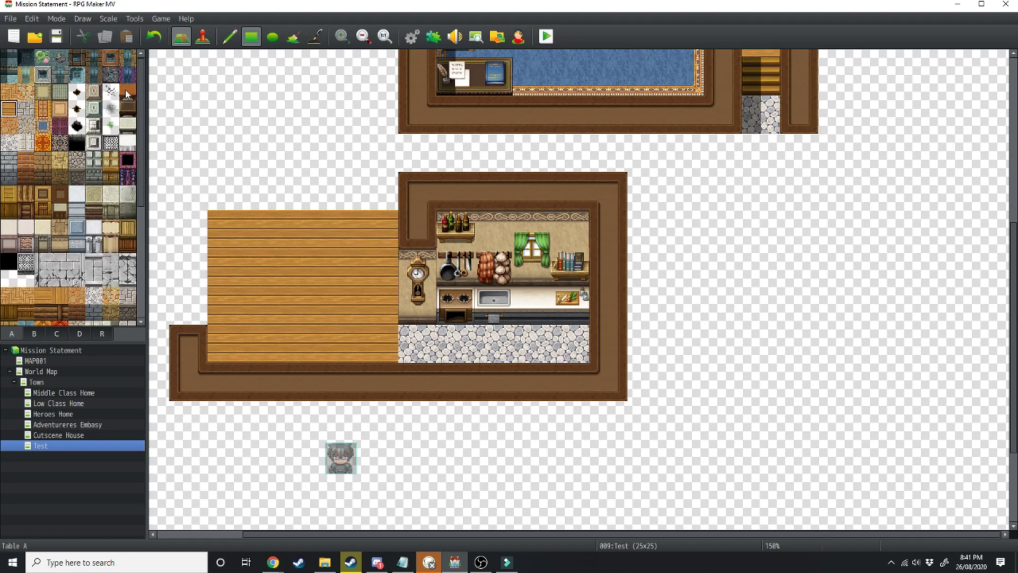
Place a two-by-two-tile wooden table on the lower wooden floor and two round stools on each side of it
{"action": "left_click_drag", "start_coordinate": [264, 327], "coordinate": [292, 310]}
{"action": "left_click", "coordinate": [34, 333]}
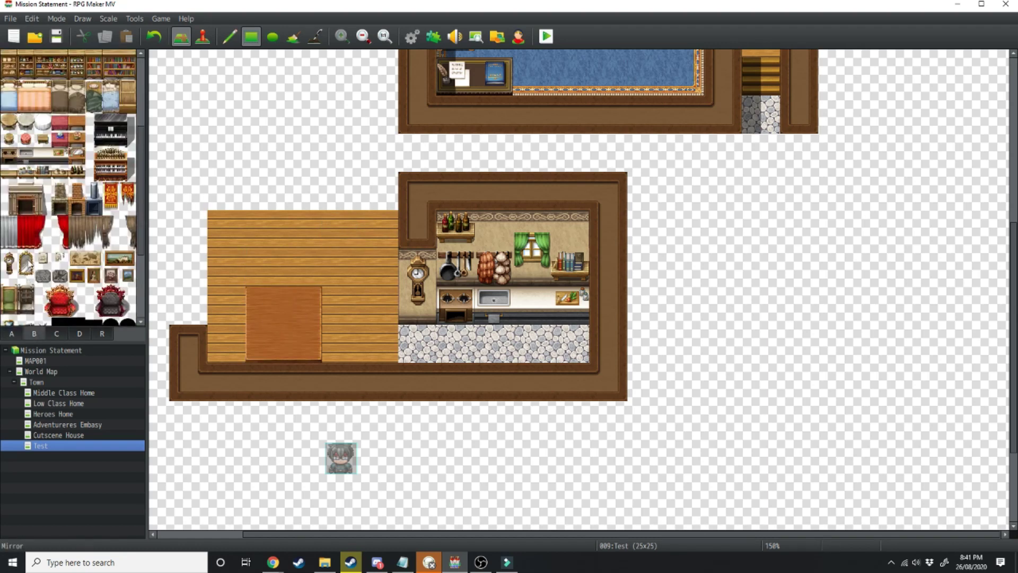
{"action": "scroll", "coordinate": [29, 263], "scroll_direction": "up", "scroll_amount": 2}
{"action": "left_click", "coordinate": [9, 170]}
{"action": "left_click_drag", "start_coordinate": [227, 344], "coordinate": [229, 305]}
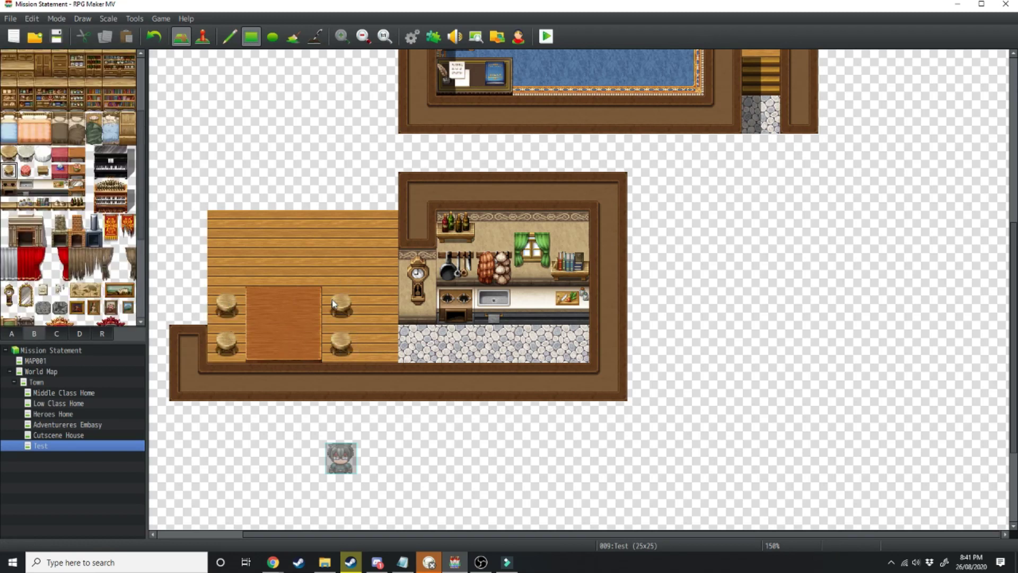
Build the dining room's two-tile-high tan back wall and enclose the room with the brown border, leaving a doorway on the left
{"action": "right_click", "coordinate": [485, 242]}
{"action": "left_click", "coordinate": [379, 241]}
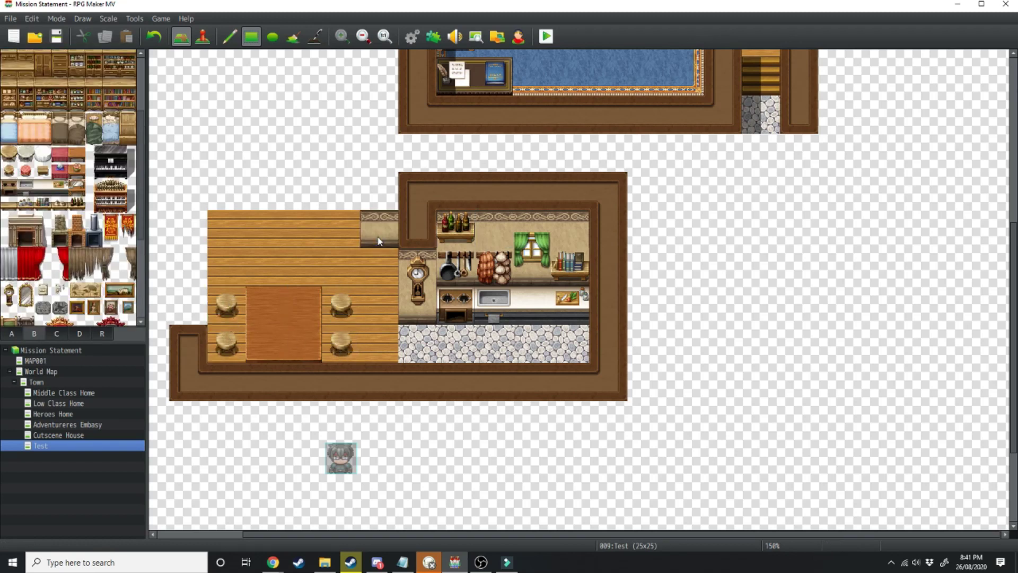
{"action": "left_click_drag", "start_coordinate": [379, 241], "coordinate": [228, 191]}
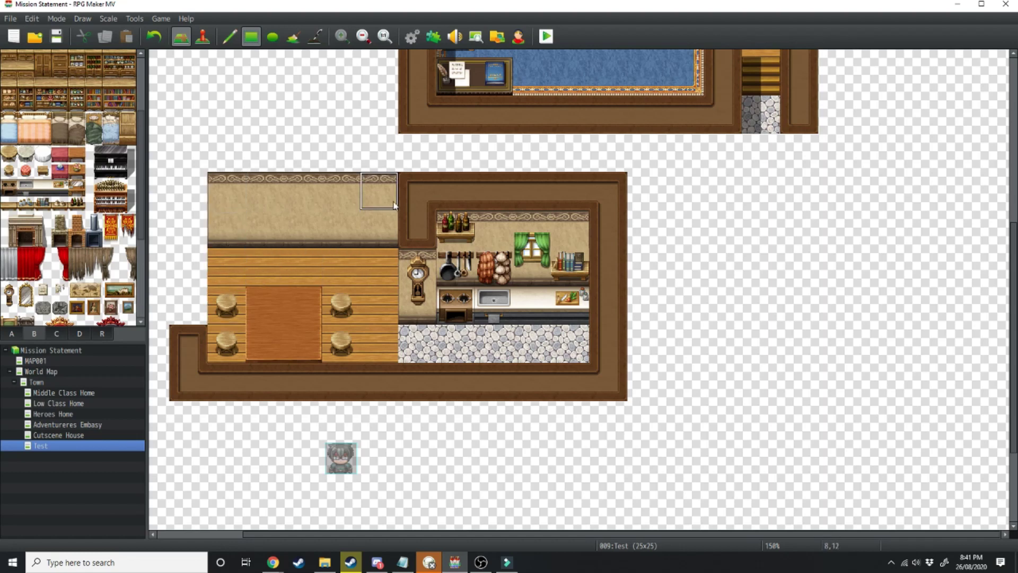
{"action": "mouse_move", "coordinate": [424, 159]}
{"action": "left_mouse_down"}
{"action": "mouse_move", "coordinate": [201, 170]}
{"action": "mouse_move", "coordinate": [190, 323]}
{"action": "left_mouse_up"}
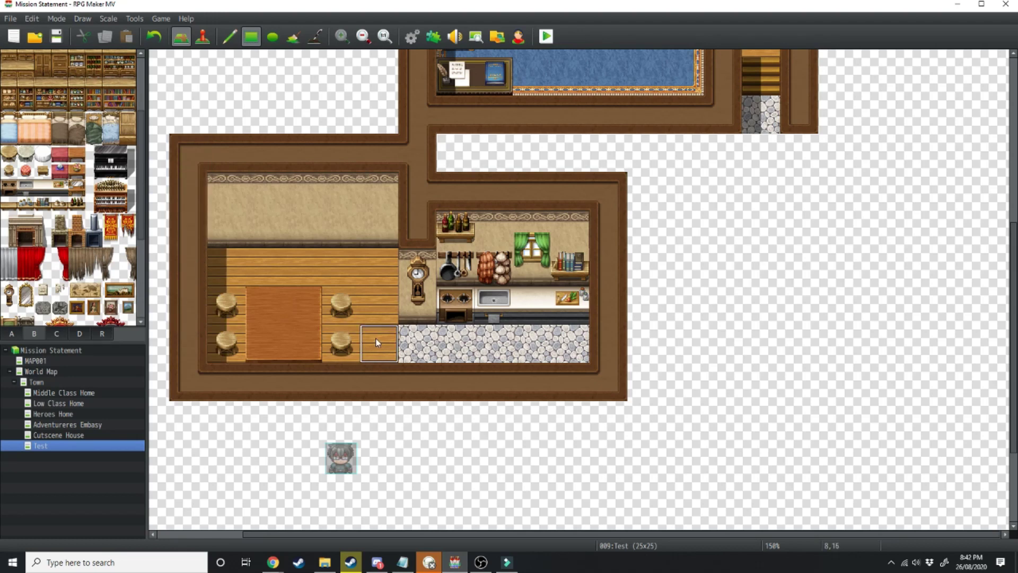
{"action": "left_click", "coordinate": [188, 305]}
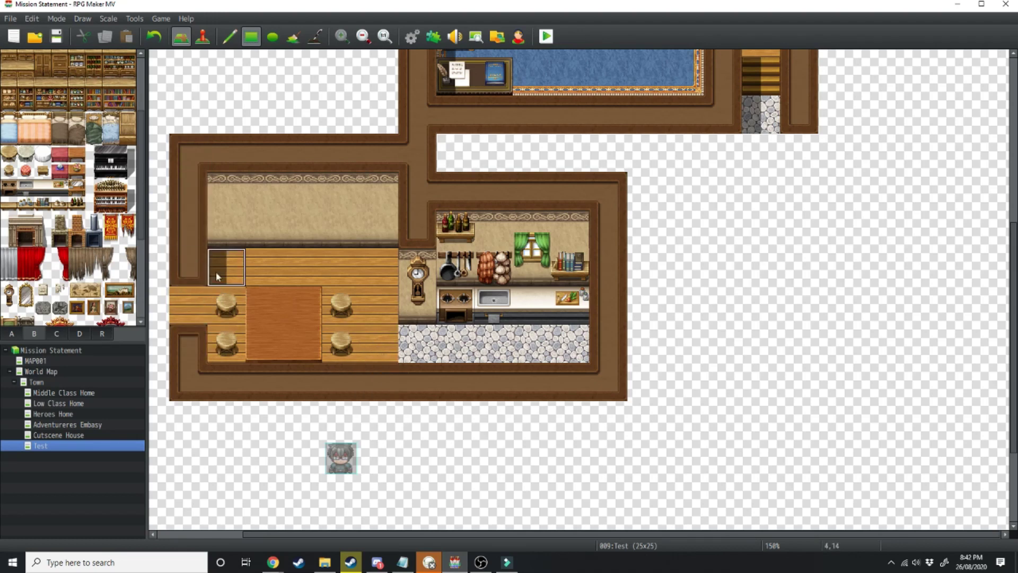
Decorate the dining room with two green-curtained windows, food on the table and a posted notice on the wall between the windows
{"action": "scroll", "coordinate": [31, 93], "scroll_direction": "up", "scroll_amount": 8}
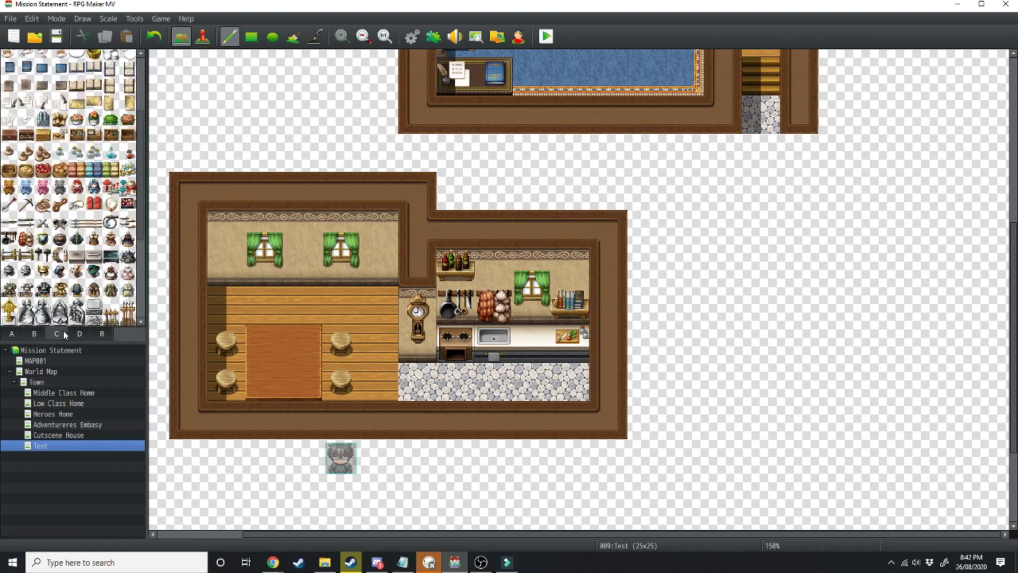
{"action": "scroll", "coordinate": [64, 305], "scroll_direction": "down", "scroll_amount": 5}
{"action": "scroll", "coordinate": [63, 305], "scroll_direction": "down", "scroll_amount": 2}
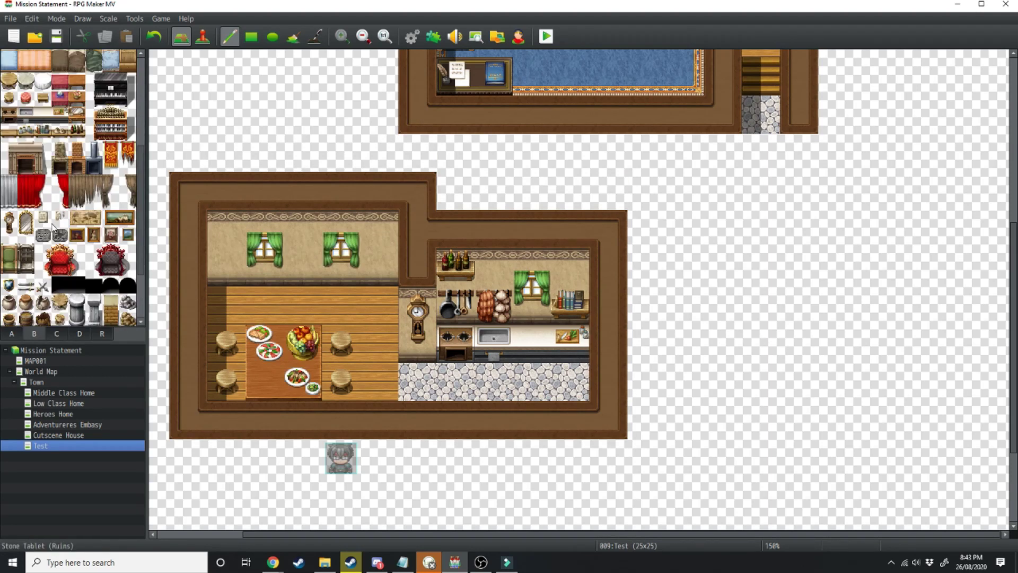
{"action": "left_click", "coordinate": [43, 217]}
{"action": "left_click", "coordinate": [311, 261]}
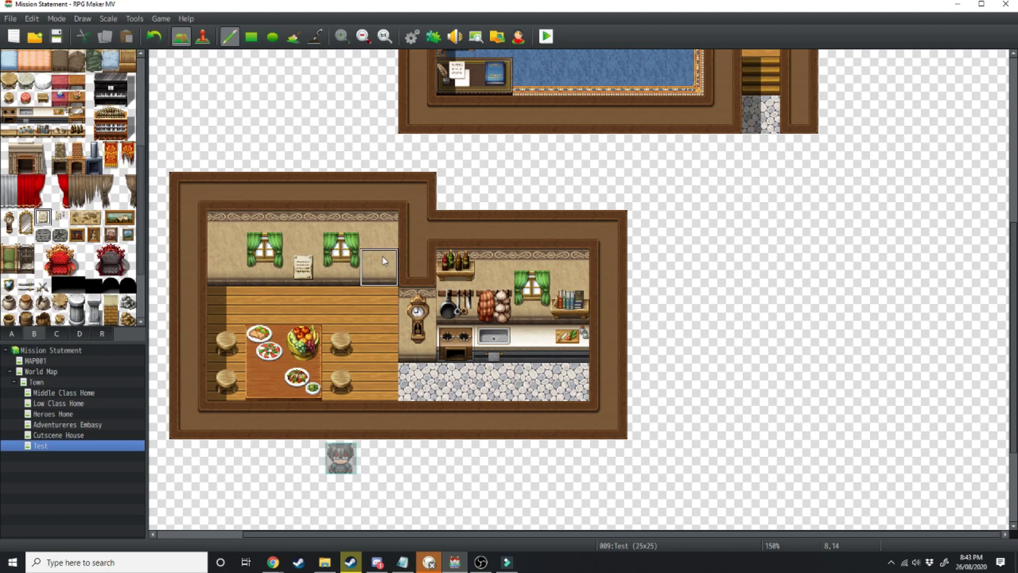
Extend the kitchen two tiles right with cobblestone floor, a dividing wall section and a one-tile-wide alcove enclosed by the brown border
{"action": "left_click_drag", "start_coordinate": [602, 331], "coordinate": [609, 300]}
{"action": "right_click", "coordinate": [609, 267]}
{"action": "mouse_move", "coordinate": [613, 233]}
{"action": "left_mouse_down"}
{"action": "mouse_move", "coordinate": [682, 407]}
{"action": "mouse_move", "coordinate": [639, 419]}
{"action": "left_mouse_up"}
{"action": "right_click", "coordinate": [578, 382]}
{"action": "left_click_drag", "start_coordinate": [608, 382], "coordinate": [647, 345]}
{"action": "right_click", "coordinate": [610, 307]}
{"action": "left_click_drag", "start_coordinate": [647, 307], "coordinate": [646, 269]}
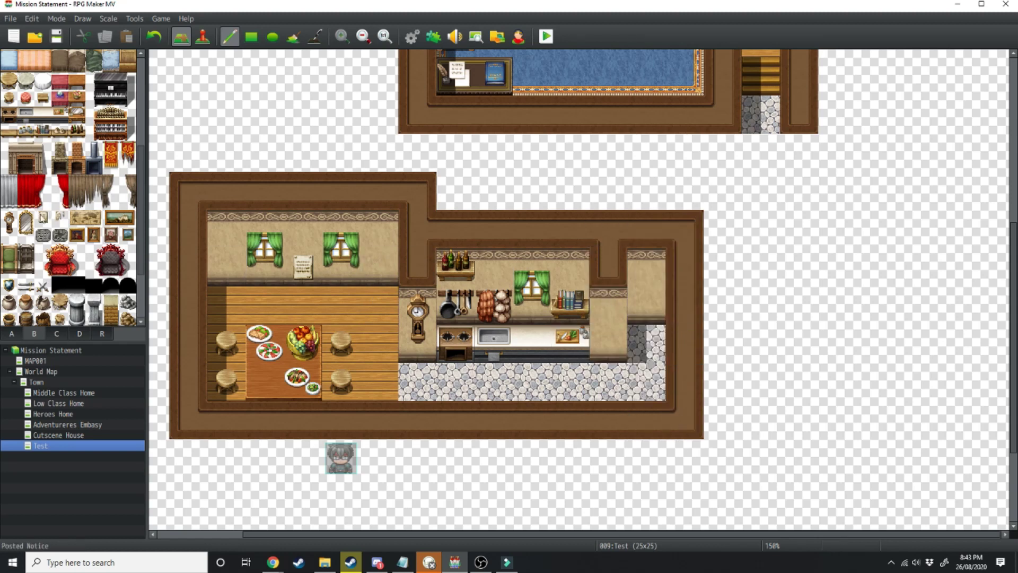
Place a stocked food cupboard in the kitchen's right alcove and open a one-tile doorway in the kitchen's lower wall
{"action": "scroll", "coordinate": [43, 215], "scroll_direction": "up", "scroll_amount": 2}
{"action": "scroll", "coordinate": [53, 207], "scroll_direction": "up", "scroll_amount": 1}
{"action": "left_click", "coordinate": [9, 105]}
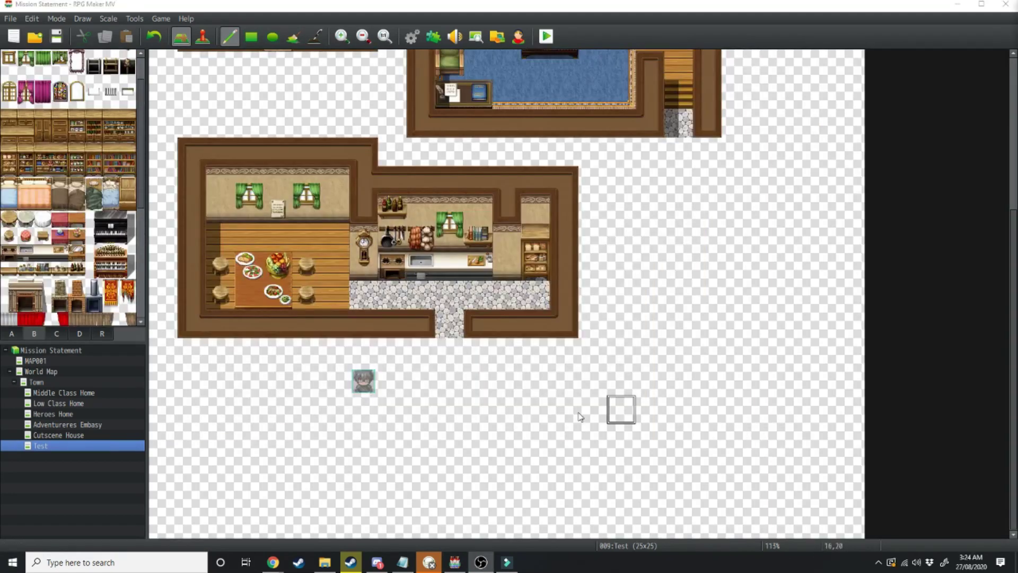
Lay a three-by-three-tile orange-brown floor from tileset A in the empty area right of the kitchen
{"action": "scroll", "coordinate": [47, 286], "scroll_direction": "up", "scroll_amount": 1}
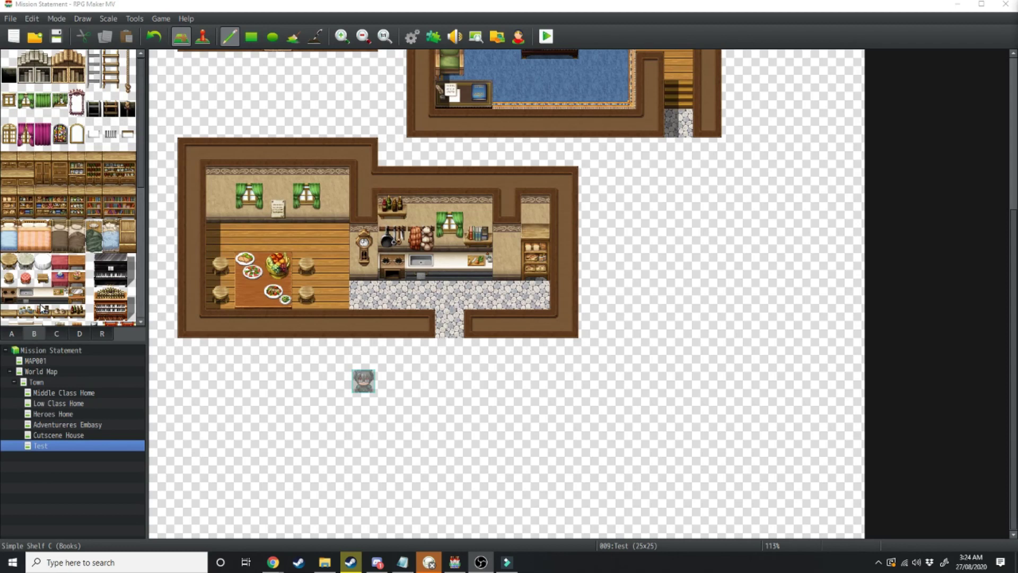
{"action": "left_click", "coordinate": [13, 333]}
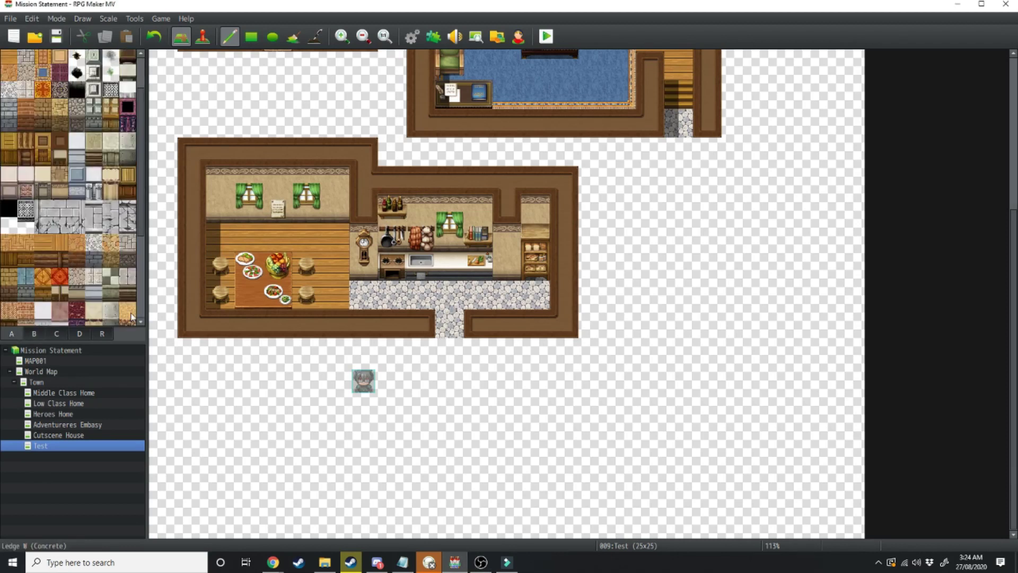
{"action": "left_click", "coordinate": [2, 305]}
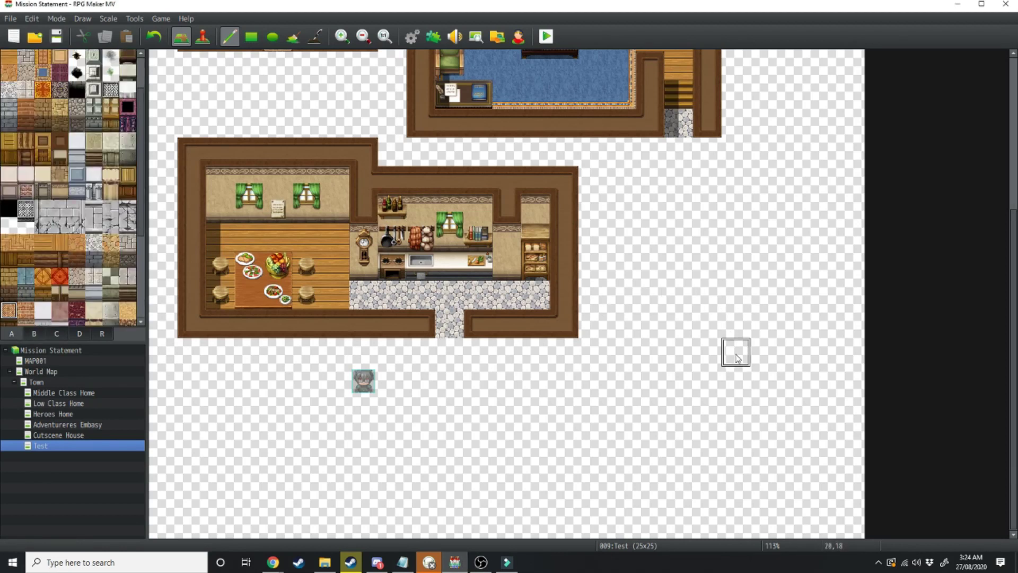
{"action": "mouse_move", "coordinate": [706, 294]}
{"action": "left_mouse_down"}
{"action": "mouse_move", "coordinate": [707, 324]}
{"action": "mouse_move", "coordinate": [763, 352]}
{"action": "left_mouse_up"}
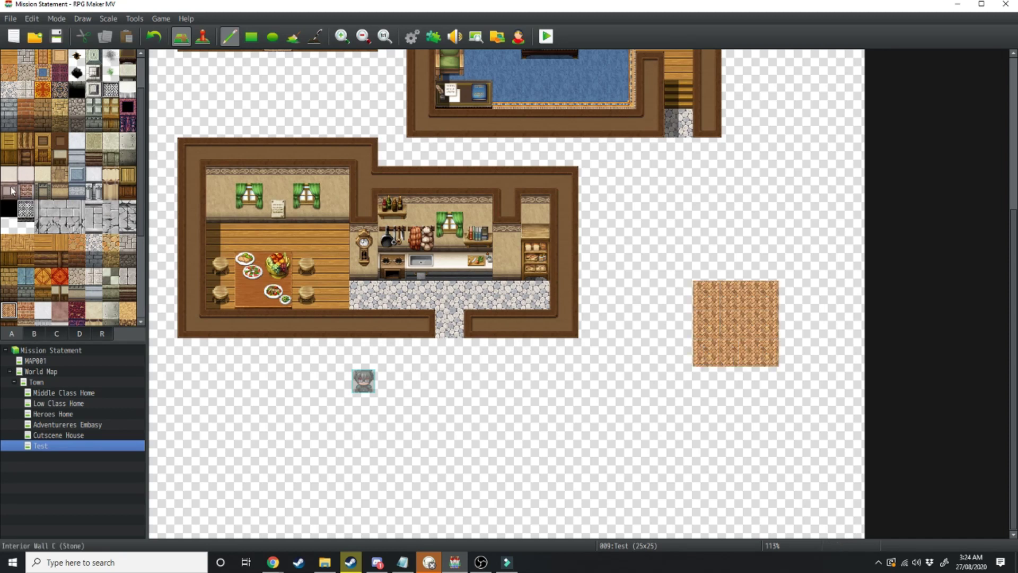
Add a two-tile-high pinkish-grey stone wall above the three-by-three floor and surround the room with the brown wall-top border
{"action": "left_click", "coordinate": [12, 190]}
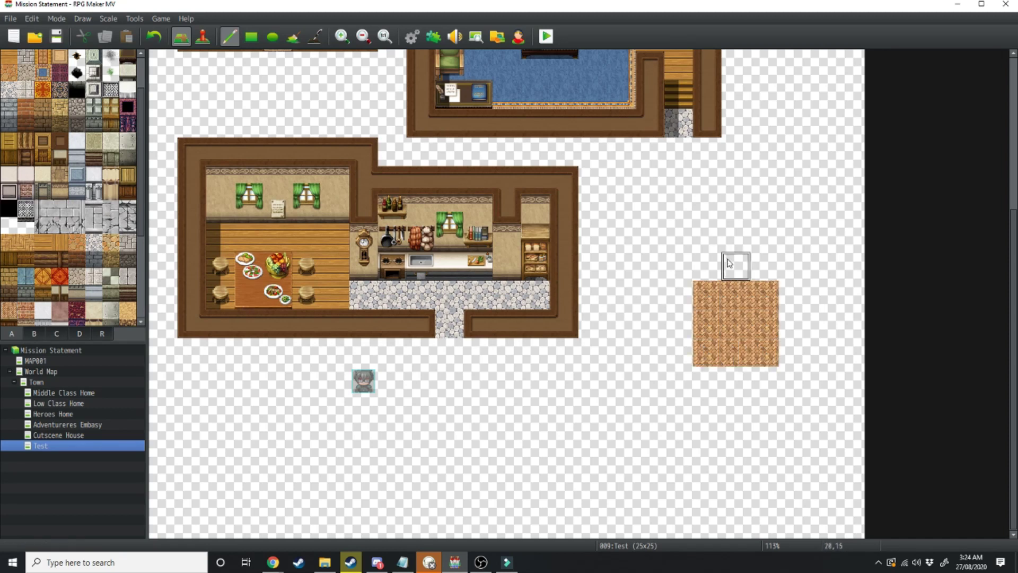
{"action": "left_click_drag", "start_coordinate": [707, 261], "coordinate": [763, 236]}
{"action": "mouse_move", "coordinate": [678, 208]}
{"action": "left_mouse_down"}
{"action": "mouse_move", "coordinate": [788, 204]}
{"action": "mouse_move", "coordinate": [786, 298]}
{"action": "mouse_move", "coordinate": [750, 296]}
{"action": "mouse_move", "coordinate": [788, 320]}
{"action": "left_mouse_up"}
{"action": "right_click", "coordinate": [748, 325]}
{"action": "left_click", "coordinate": [788, 342]}
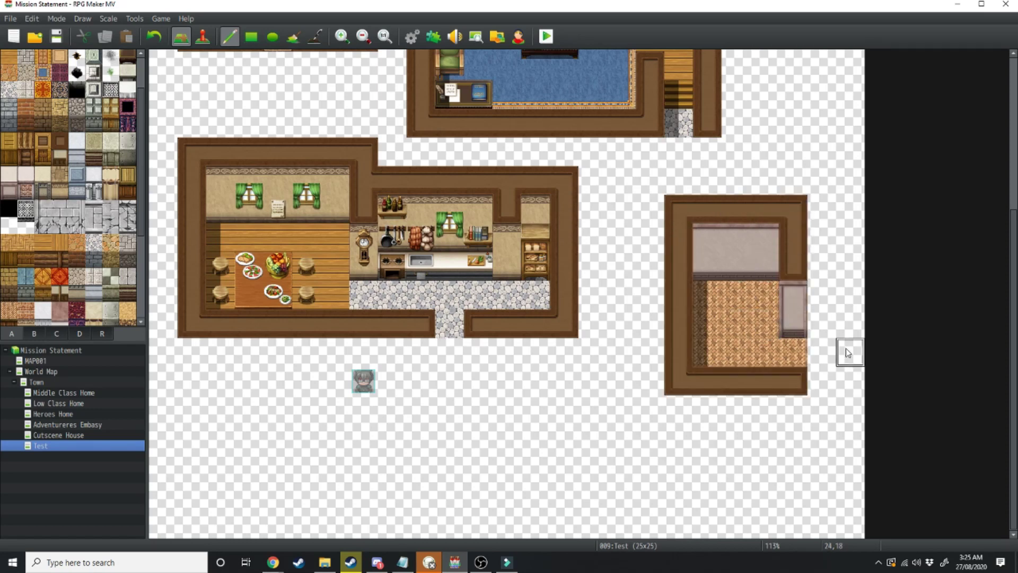
{"action": "key", "text": "ctrl+z"}
{"action": "key", "text": "ctrl+z"}
Open a one-tile doorway in the middle of the small room's lower wall using its floor tile
{"action": "left_click", "coordinate": [741, 381]}
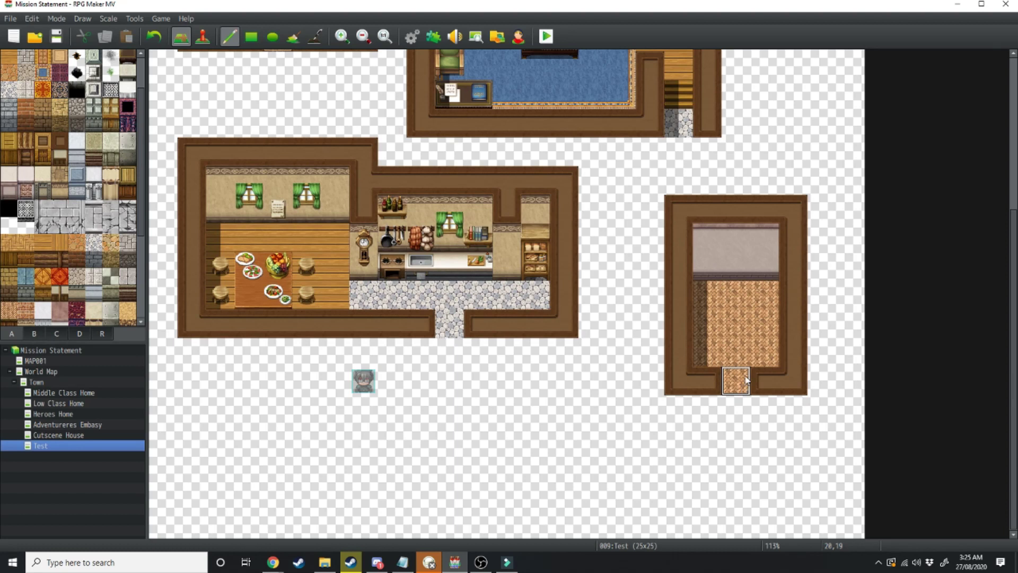
{"action": "scroll", "coordinate": [80, 106], "scroll_direction": "up", "scroll_amount": 2}
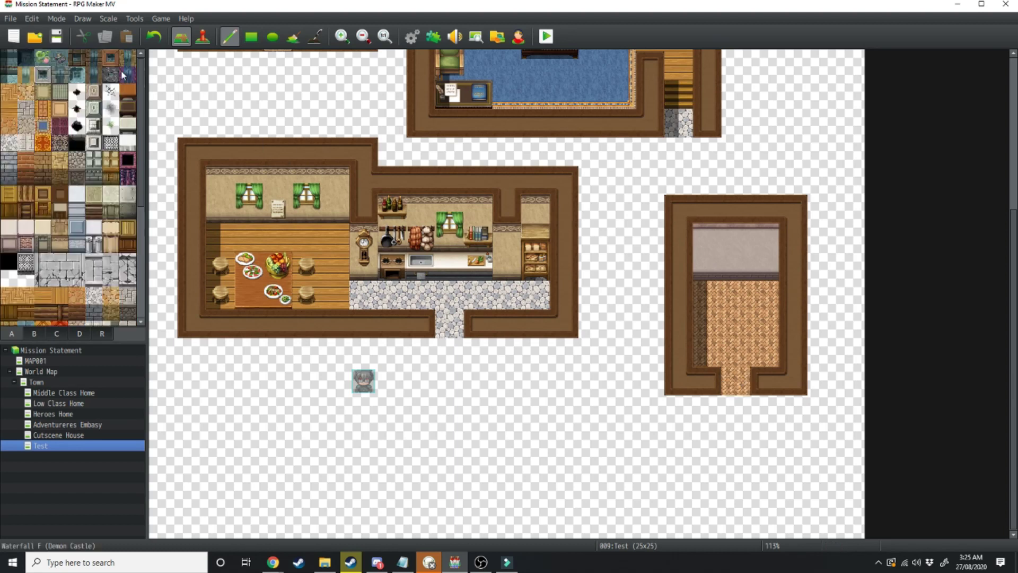
{"action": "left_click", "coordinate": [43, 74]}
{"action": "left_click", "coordinate": [678, 294]}
{"action": "left_click_drag", "start_coordinate": [702, 301], "coordinate": [737, 325]}
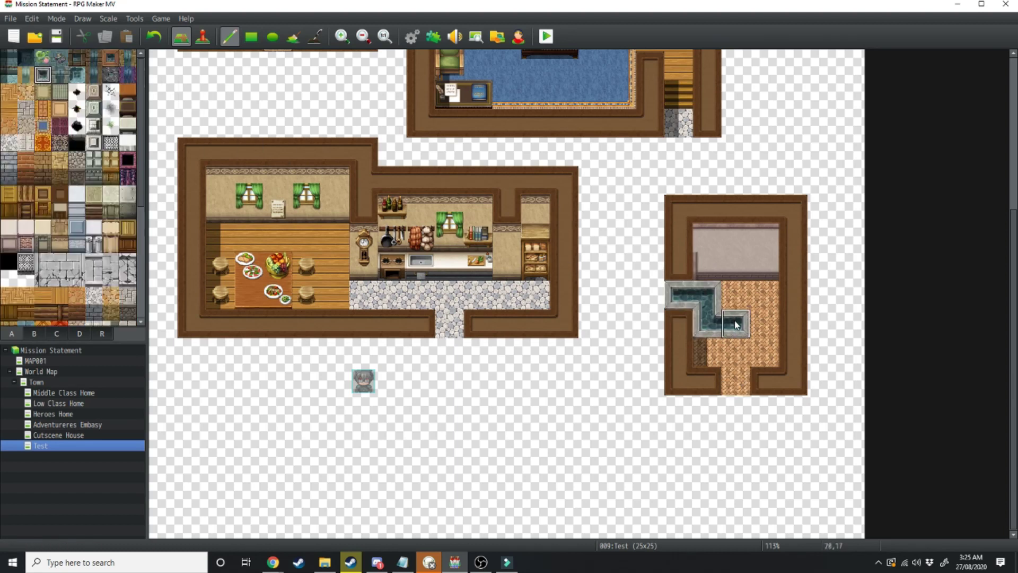
{"action": "key", "text": "ctrl+z"}
Place a two-by-two-tile wood-framed water pool from tileset A on the upper-right part of the small room's floor
{"action": "left_click", "coordinate": [110, 57]}
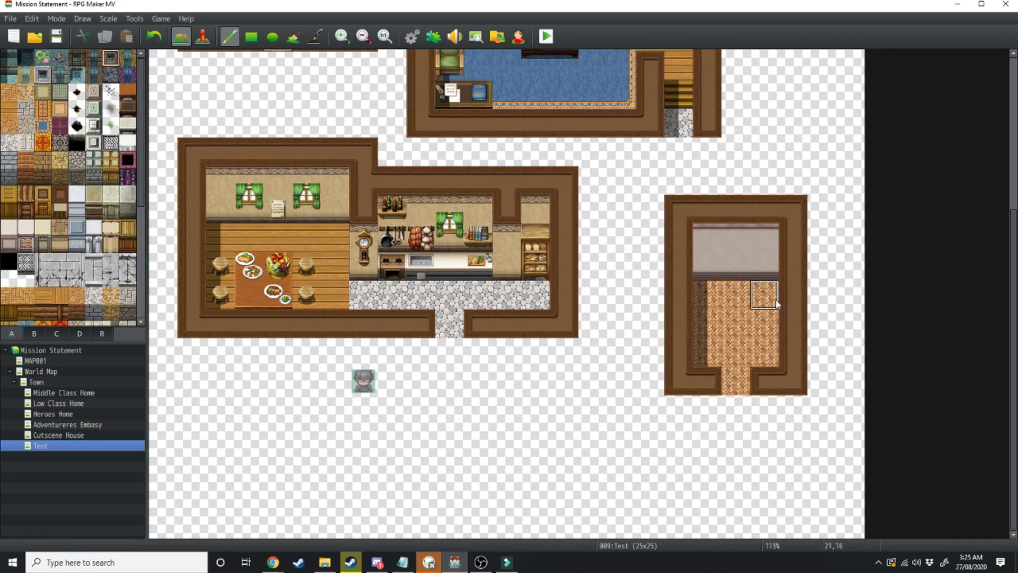
{"action": "mouse_move", "coordinate": [771, 300]}
{"action": "left_mouse_down"}
{"action": "mouse_move", "coordinate": [761, 322]}
{"action": "mouse_move", "coordinate": [748, 295]}
{"action": "mouse_move", "coordinate": [744, 322]}
{"action": "left_mouse_up"}
{"action": "key", "text": "ctrl+z"}
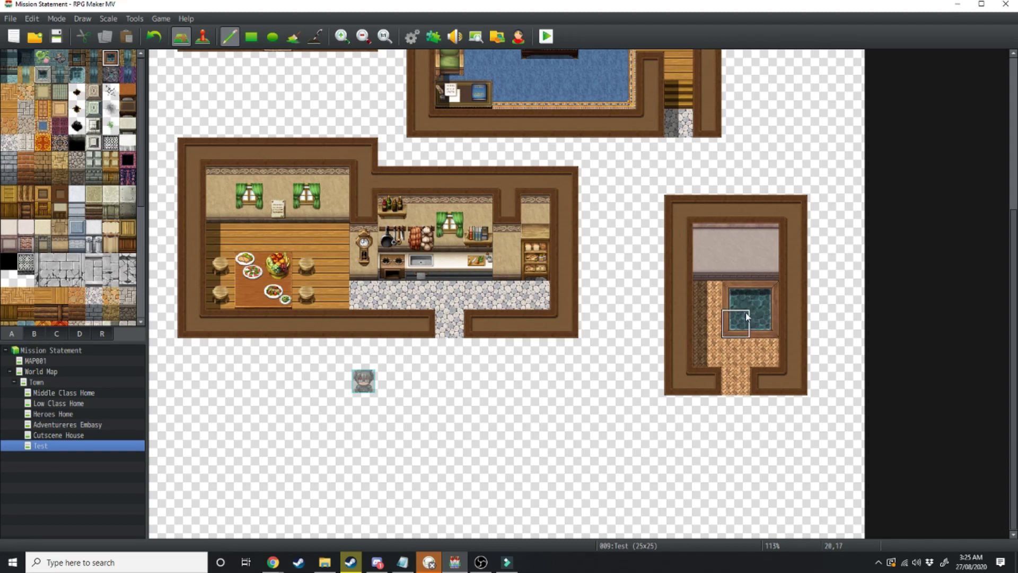
Place the left half of the Large Fireplace from tileset B at the right end of the small room's back wall
{"action": "left_click", "coordinate": [34, 332]}
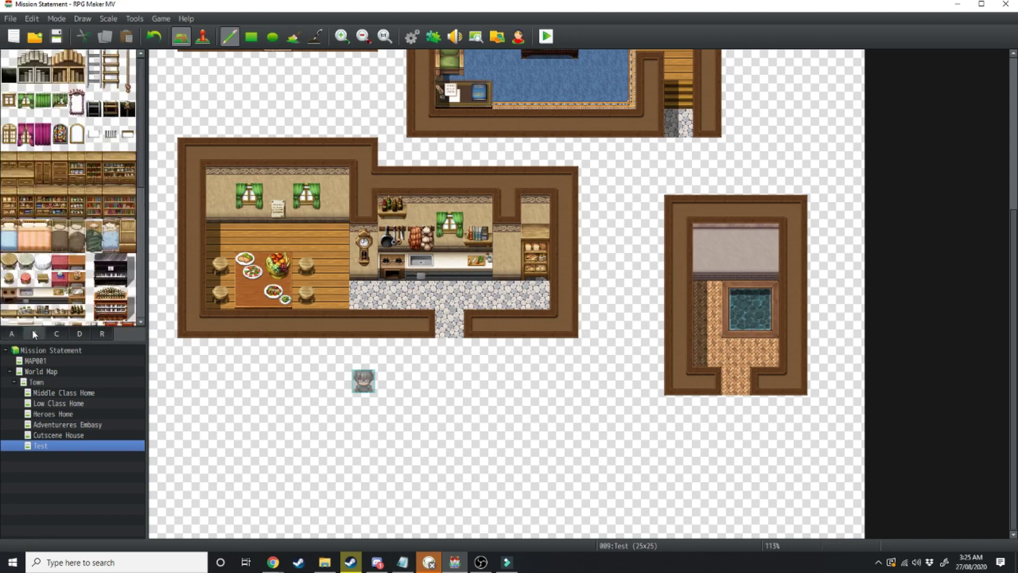
{"action": "scroll", "coordinate": [130, 238], "scroll_direction": "down", "scroll_amount": 1}
{"action": "scroll", "coordinate": [144, 181], "scroll_direction": "down", "scroll_amount": 2}
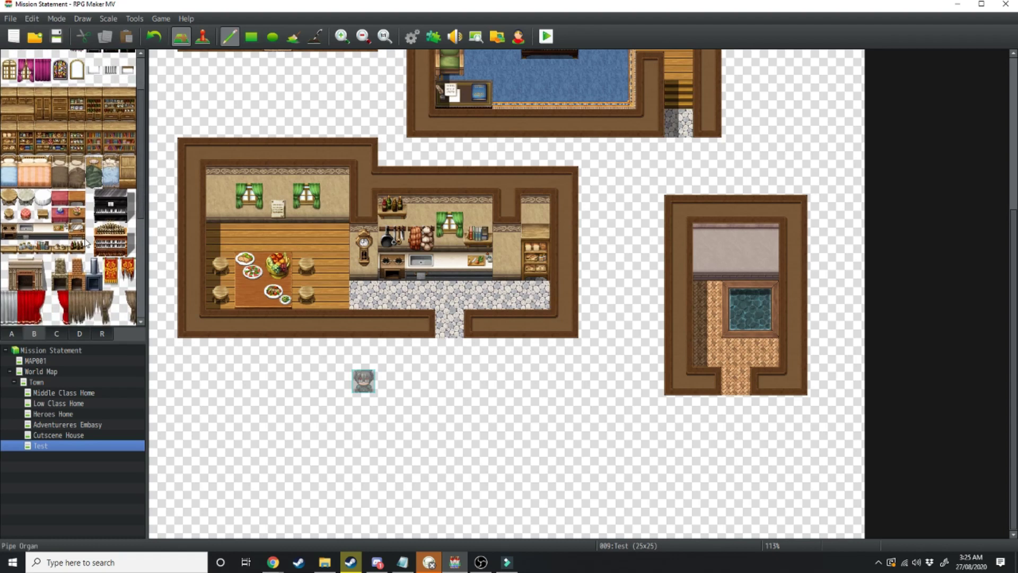
{"action": "left_click_drag", "start_coordinate": [16, 283], "coordinate": [14, 265]}
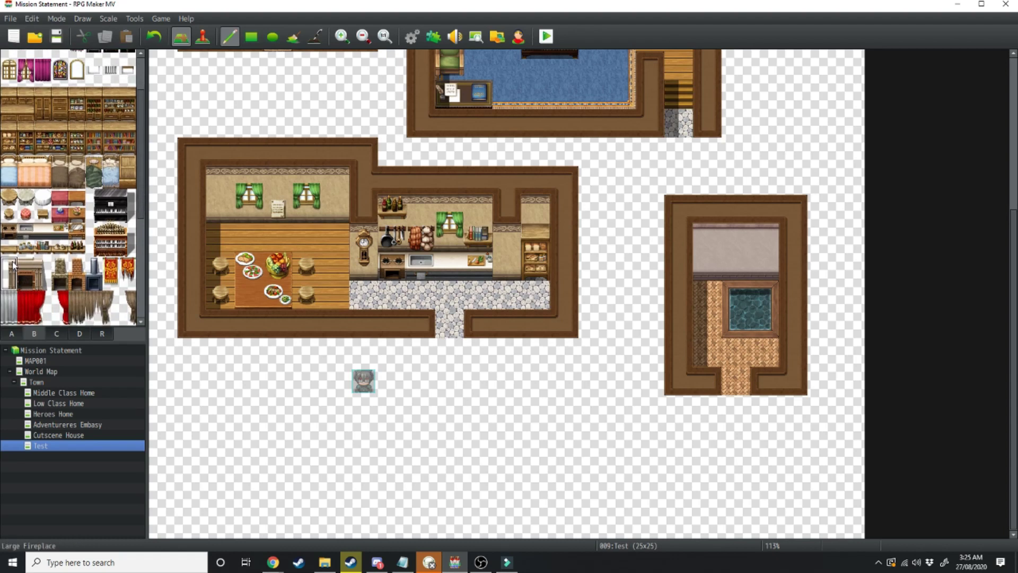
{"action": "left_click", "coordinate": [765, 251]}
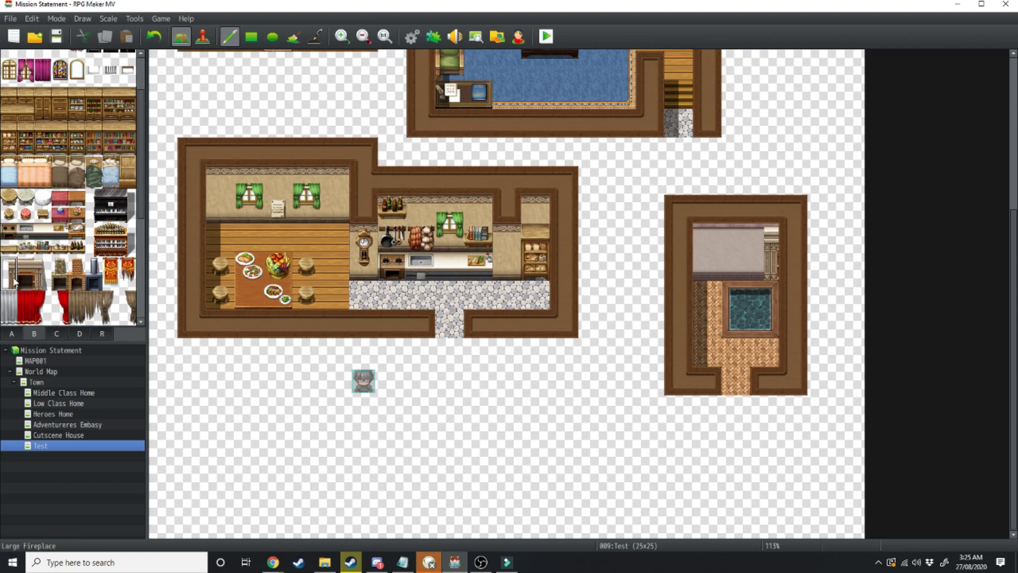
{"action": "left_click", "coordinate": [42, 273]}
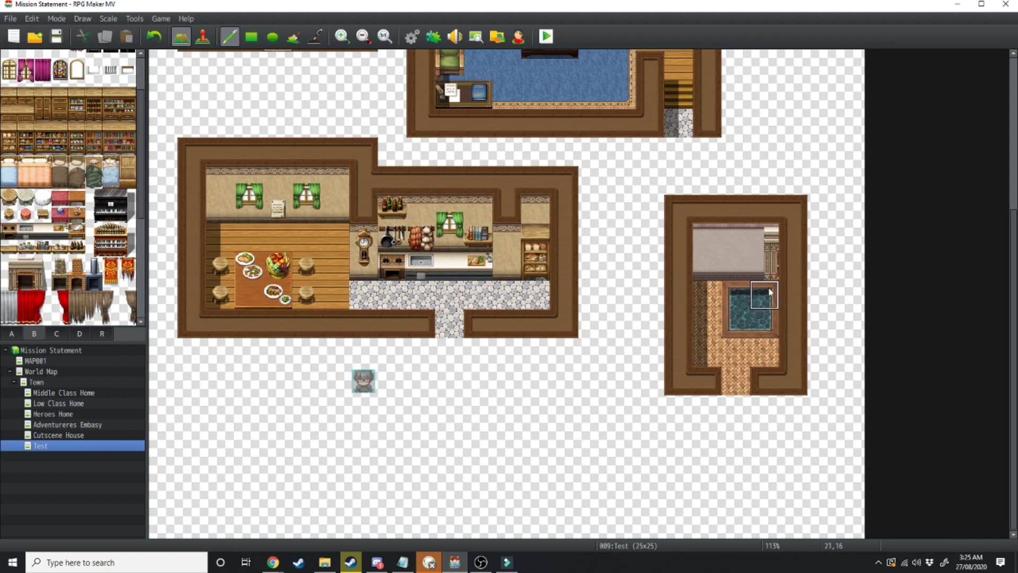
Hang Middle Window A in the centre of the small room's back wall and stand Potted Plant B beneath it
{"action": "scroll", "coordinate": [27, 114], "scroll_direction": "up", "scroll_amount": 2}
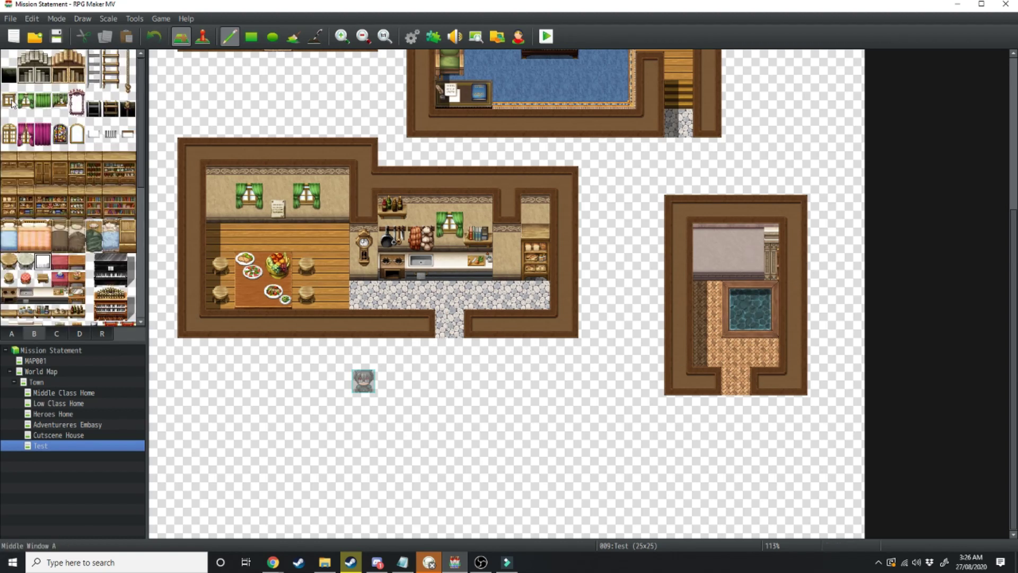
{"action": "left_click_drag", "start_coordinate": [9, 93], "coordinate": [9, 108]}
{"action": "left_click", "coordinate": [732, 231]}
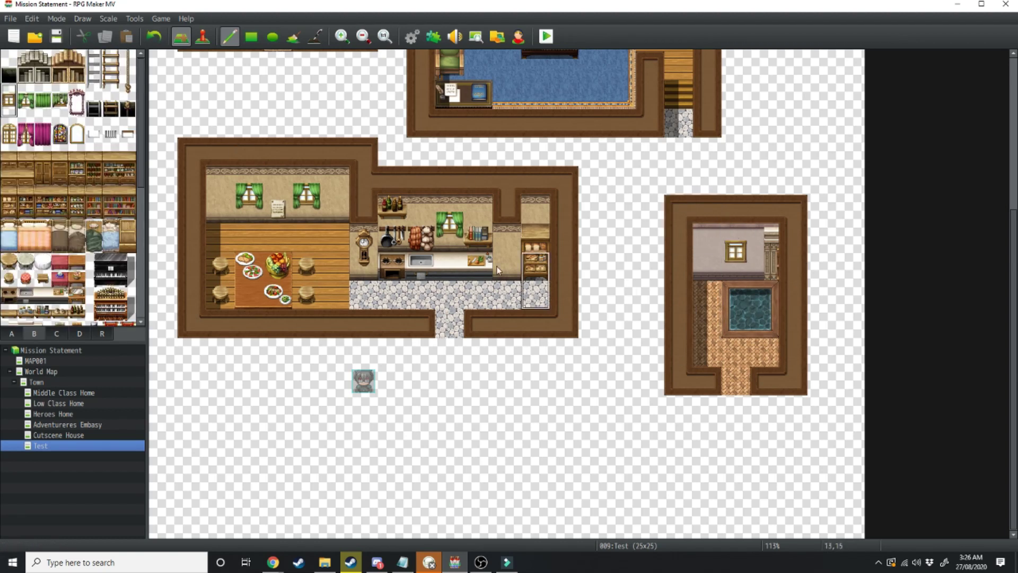
{"action": "left_click", "coordinate": [64, 337]}
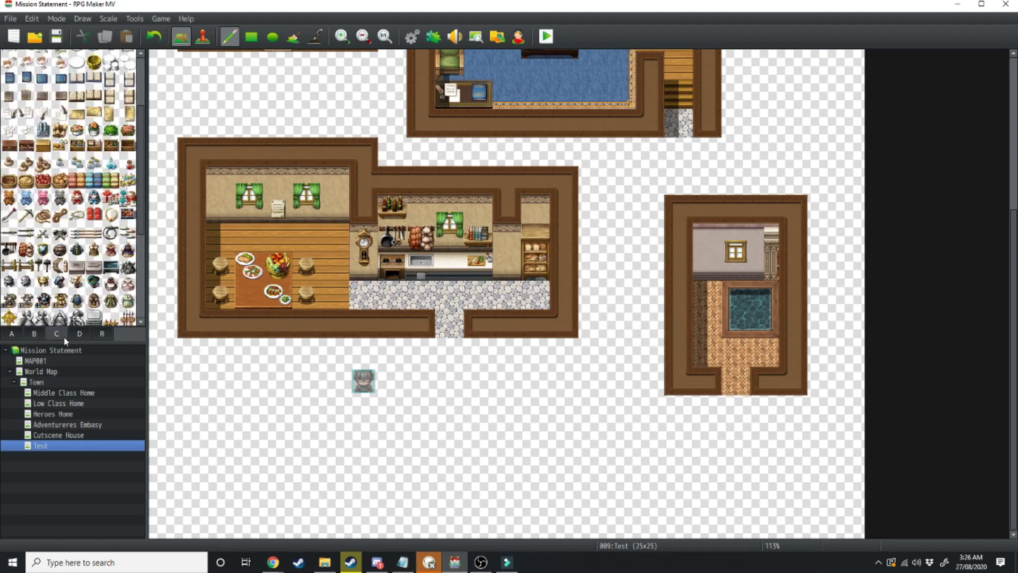
{"action": "left_click", "coordinate": [110, 130]}
{"action": "left_click", "coordinate": [736, 265]}
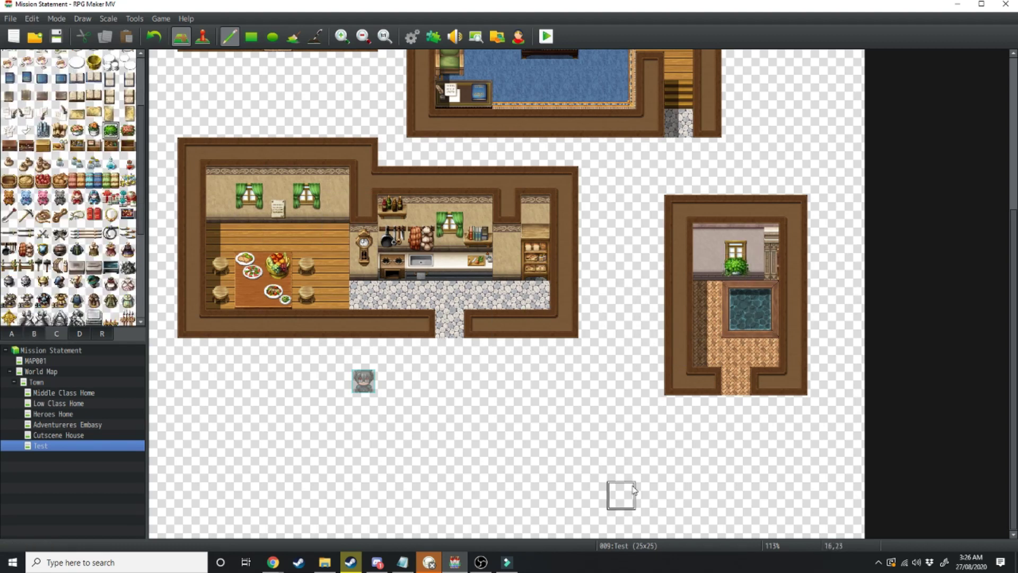
Lay two folded rugs in the small room's upper-left floor corner and mount Simple Shelf B (Jars) on the wall above them
{"action": "left_click", "coordinate": [77, 181]}
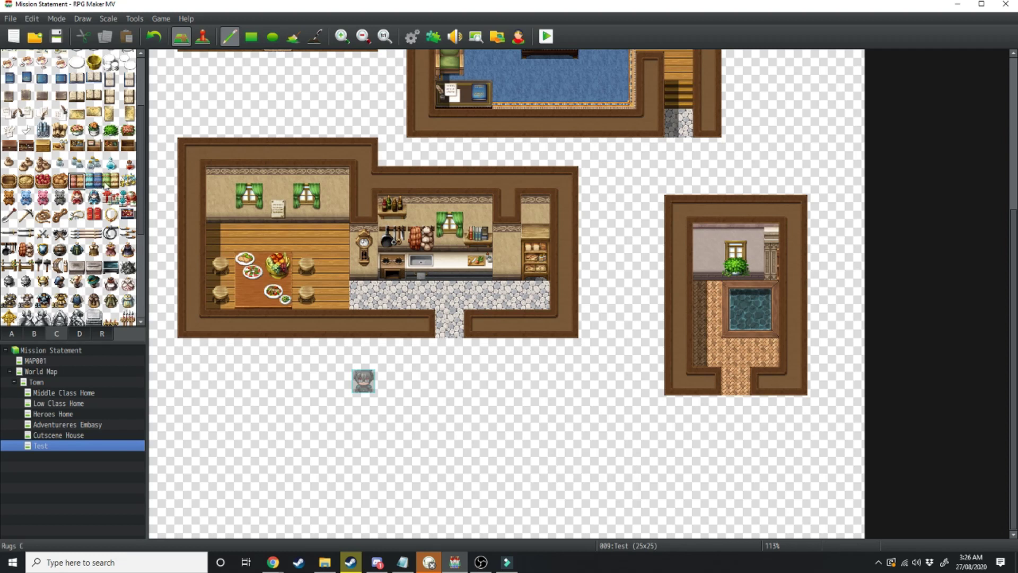
{"action": "left_click", "coordinate": [706, 294]}
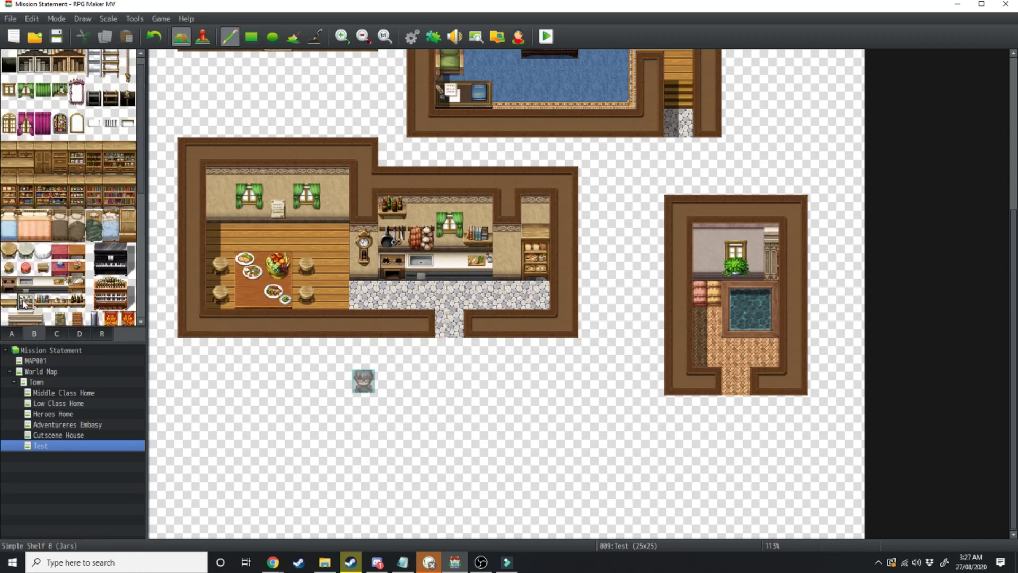
{"action": "left_click", "coordinate": [708, 264]}
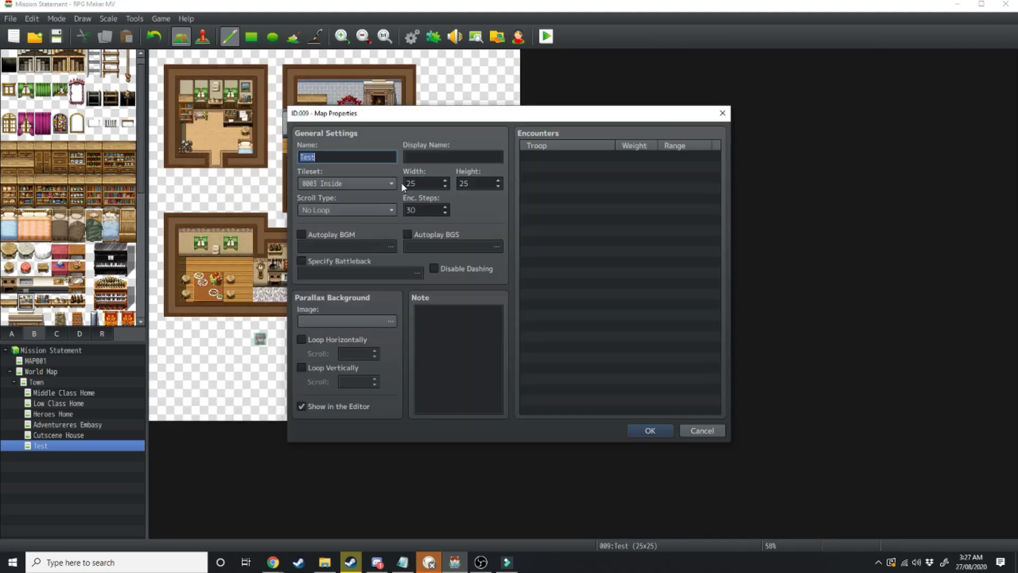
Resize the Test map to 40 by 40 tiles and copy the blue-carpeted living room into the empty area at its lower right
{"action": "key", "text": "Return"}
{"action": "left_click", "coordinate": [238, 41]}
{"action": "right_click_drag", "start_coordinate": [290, 72], "coordinate": [438, 205]}
{"action": "left_click", "coordinate": [646, 473]}
Copy the small pool room to the empty upper-right area of the map and erase the original
{"action": "right_click_drag", "start_coordinate": [423, 249], "coordinate": [483, 339]}
{"action": "left_click", "coordinate": [617, 190]}
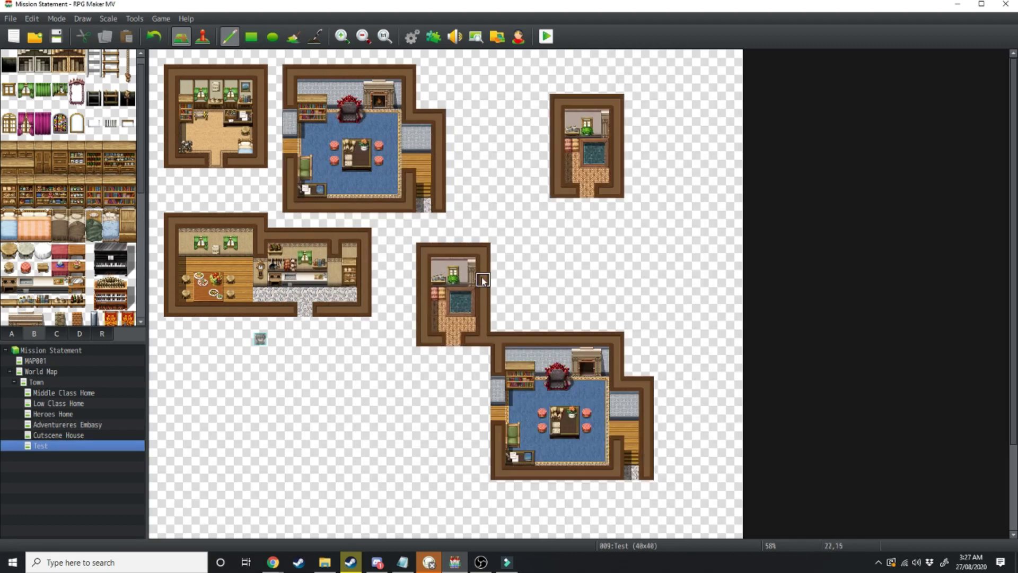
{"action": "mouse_move", "coordinate": [479, 281]}
{"action": "left_mouse_down"}
{"action": "mouse_move", "coordinate": [453, 279]}
{"action": "mouse_move", "coordinate": [424, 339]}
{"action": "left_mouse_up"}
Copy the dining room and kitchen directly above the copied living room and lay a one-tile-wide wooden corridor down from the dining room
{"action": "scroll", "coordinate": [423, 265], "scroll_direction": "up", "scroll_amount": 1, "text": "ctrl"}
{"action": "right_click_drag", "start_coordinate": [178, 210], "coordinate": [445, 325]}
{"action": "left_click", "coordinate": [745, 347]}
{"action": "key", "text": "ctrl+z"}
{"action": "left_click", "coordinate": [743, 356]}
{"action": "right_click", "coordinate": [579, 342]}
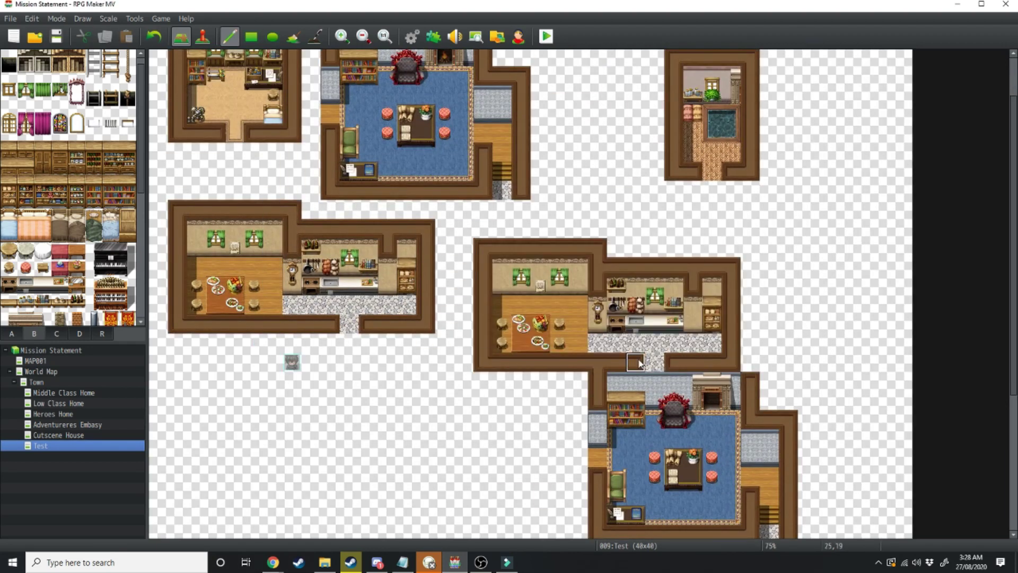
{"action": "left_click_drag", "start_coordinate": [579, 361], "coordinate": [580, 476]}
{"action": "scroll", "coordinate": [579, 476], "scroll_direction": "up", "scroll_amount": 2}
{"action": "right_click_drag", "start_coordinate": [177, 78], "coordinate": [293, 194]}
{"action": "scroll", "coordinate": [294, 189], "scroll_direction": "down", "scroll_amount": 3}
{"action": "left_click", "coordinate": [559, 335]}
{"action": "key", "text": "ctrl+z"}
{"action": "scroll", "coordinate": [482, 315], "scroll_direction": "up", "scroll_amount": 2}
Erase most of the kitchen part of the original dining room and kitchen building with empty tiles
{"action": "right_click", "coordinate": [445, 329]}
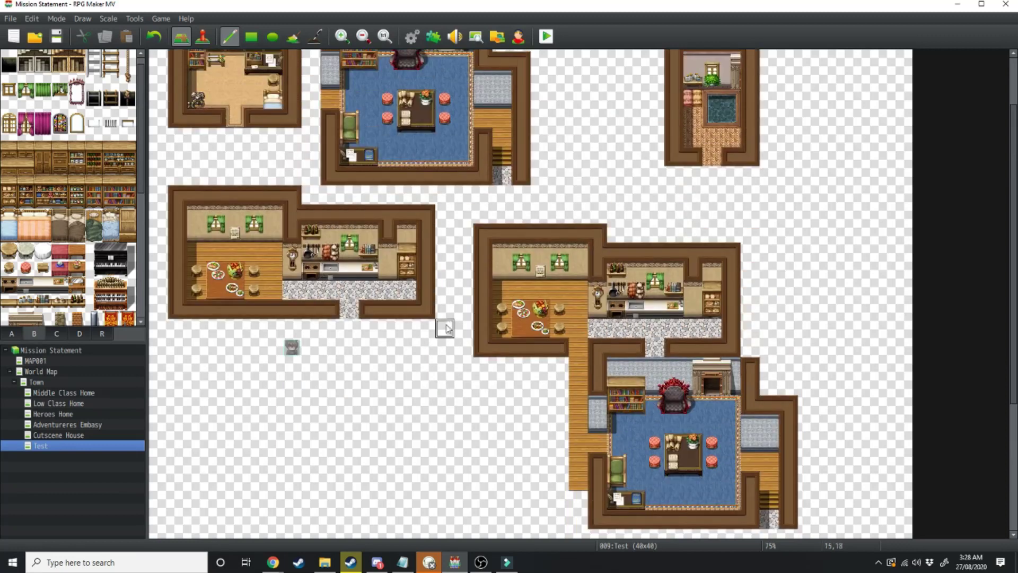
{"action": "left_click_drag", "start_coordinate": [426, 310], "coordinate": [406, 216]}
Try a copy of the furnished bedroom against the left wall of the copied dining room
{"action": "scroll", "coordinate": [407, 216], "scroll_direction": "up", "scroll_amount": 1}
{"action": "right_click_drag", "start_coordinate": [178, 78], "coordinate": [294, 193]}
{"action": "left_click", "coordinate": [559, 484]}
{"action": "scroll", "coordinate": [483, 339], "scroll_direction": "down", "scroll_amount": 3}
{"action": "key", "text": "ctrl+z"}
{"action": "left_click", "coordinate": [483, 273]}
{"action": "scroll", "coordinate": [483, 274], "scroll_direction": "up", "scroll_amount": 3}
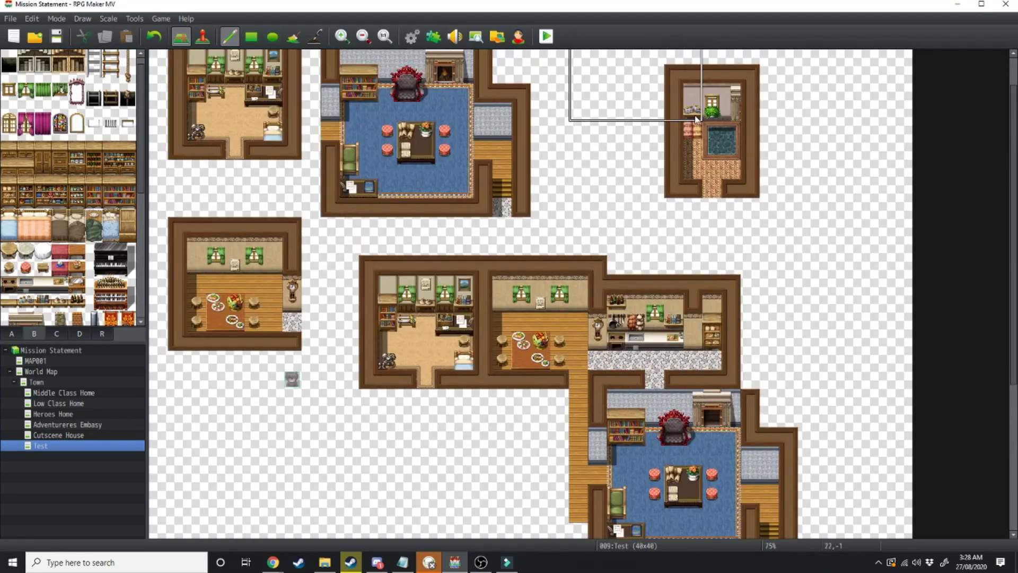
Copy the small pool room against the left wall of the copied dining room
{"action": "right_click_drag", "start_coordinate": [674, 69], "coordinate": [750, 184]}
{"action": "left_click", "coordinate": [482, 306]}
Copy the furnished bedroom below the pool room, close its lower doorway and extend its bottom wall to the living room
{"action": "scroll", "coordinate": [482, 307], "scroll_direction": "up", "scroll_amount": 2}
{"action": "scroll", "coordinate": [450, 439], "scroll_direction": "down", "scroll_amount": 2}
{"action": "left_click", "coordinate": [559, 389]}
{"action": "key", "text": "ctrl+z"}
{"action": "left_click", "coordinate": [521, 373]}
{"action": "left_click_drag", "start_coordinate": [464, 374], "coordinate": [579, 373]}
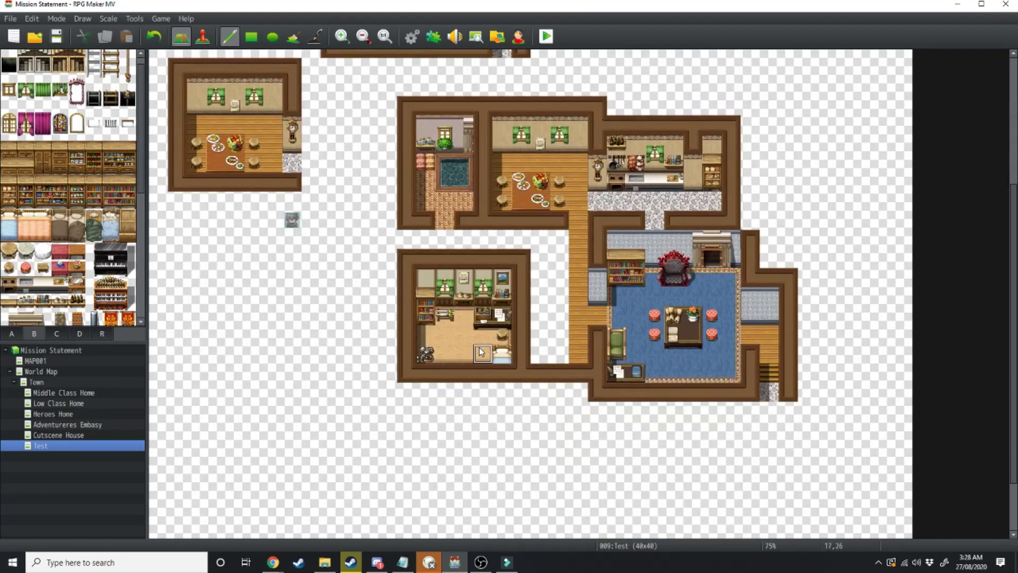
Remove the bed and armour from the copied bedroom and park a copy of its desk and stool outside the building
{"action": "left_click", "coordinate": [502, 354]}
{"action": "left_click", "coordinate": [425, 354]}
{"action": "left_click", "coordinate": [362, 392]}
{"action": "right_click", "coordinate": [445, 334]}
{"action": "left_click", "coordinate": [444, 315]}
Copy the bedroom's bookcase to the right end of the back wall and clear the desk from the right side of the floor
{"action": "right_click_drag", "start_coordinate": [426, 297], "coordinate": [426, 315]}
{"action": "left_click", "coordinate": [502, 315]}
{"action": "right_click", "coordinate": [445, 353]}
{"action": "left_click_drag", "start_coordinate": [502, 334], "coordinate": [483, 315]}
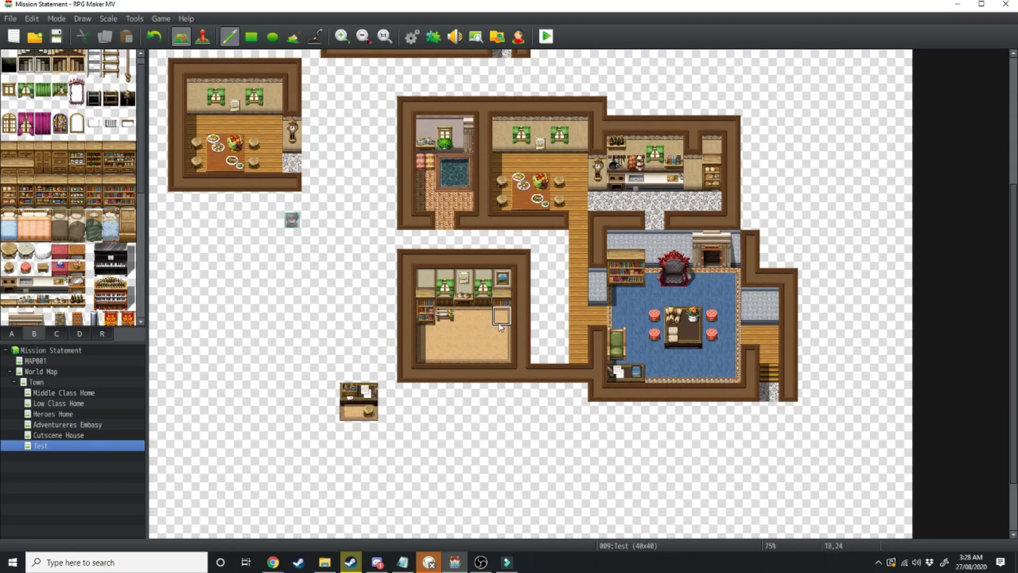
Place the parked desk and stool along the bedroom's left wall and open a doorway in its right wall
{"action": "left_click", "coordinate": [425, 315]}
{"action": "right_click_drag", "start_coordinate": [349, 393], "coordinate": [369, 411]}
{"action": "left_click", "coordinate": [438, 332]}
{"action": "right_click", "coordinate": [445, 334]}
{"action": "left_click", "coordinate": [426, 334]}
{"action": "left_click", "coordinate": [520, 334]}
Shift the bedroom two tiles right against the corridor, erase the leftover pieces and place the bed in its lower-left corner
{"action": "right_click_drag", "start_coordinate": [407, 258], "coordinate": [517, 371]}
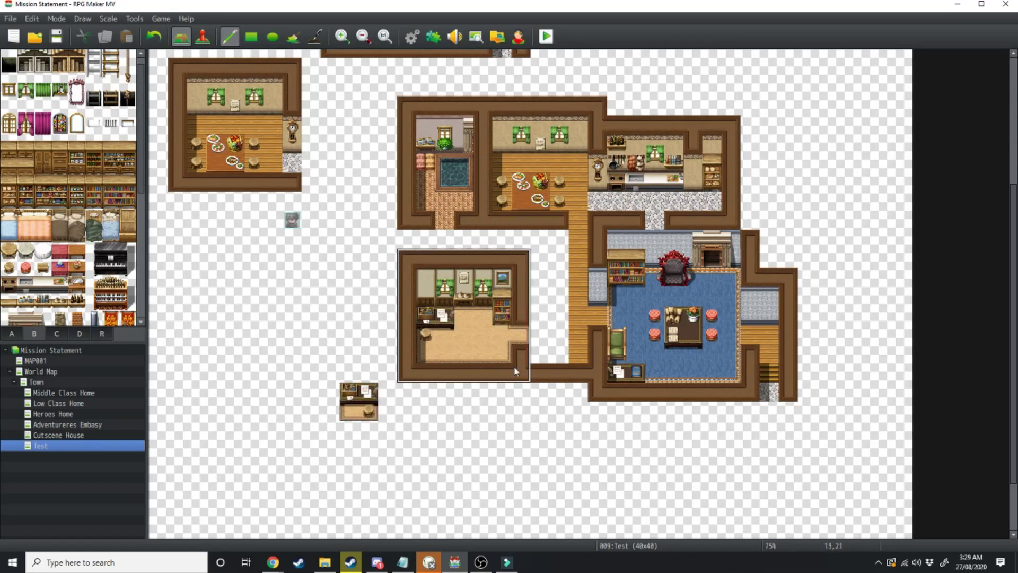
{"action": "left_click", "coordinate": [558, 371]}
{"action": "right_click", "coordinate": [370, 296]}
{"action": "left_click_drag", "start_coordinate": [426, 372], "coordinate": [374, 411]}
{"action": "left_click", "coordinate": [465, 353]}
Join the pool room's left wall border to the bedroom's upper wall and copy the bedroom lower to make room for a hallway
{"action": "scroll", "coordinate": [469, 355], "scroll_direction": "up", "scroll_amount": 4, "text": "ctrl"}
{"action": "scroll", "coordinate": [497, 365], "scroll_direction": "up", "scroll_amount": 1}
{"action": "left_click_drag", "start_coordinate": [385, 249], "coordinate": [419, 278]}
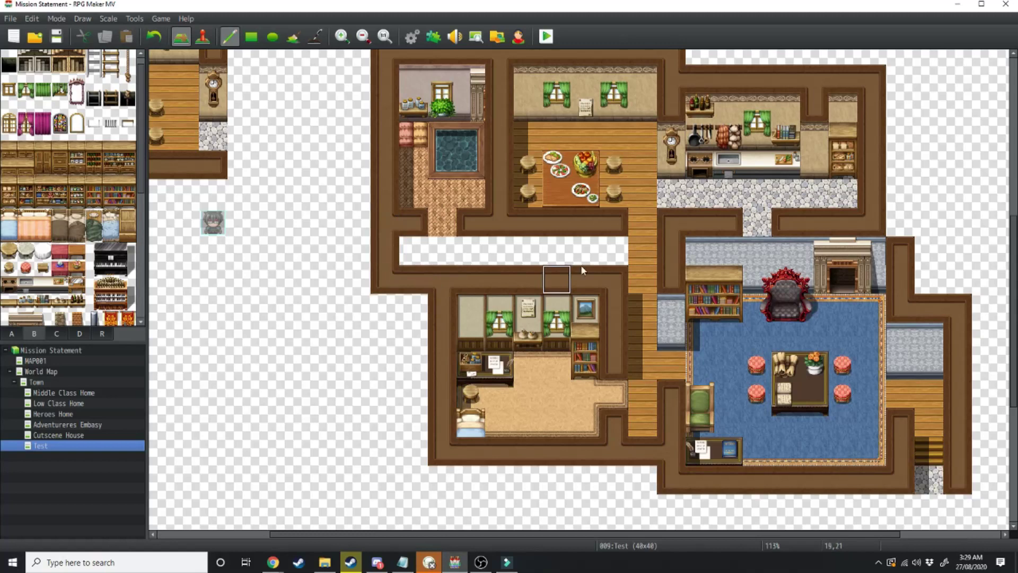
{"action": "scroll", "coordinate": [581, 265], "scroll_direction": "down", "scroll_amount": 3, "text": "ctrl"}
{"action": "right_click_drag", "start_coordinate": [605, 286], "coordinate": [415, 415]}
{"action": "left_click", "coordinate": [415, 479]}
Build a two-tile-high beige panelled wall below the pool and dining rooms, extend the pool room's doorway through it and lay a wooden hallway floor
{"action": "right_click", "coordinate": [499, 314]}
{"action": "left_click_drag", "start_coordinate": [456, 265], "coordinate": [456, 287]}
{"action": "mouse_move", "coordinate": [499, 265]}
{"action": "left_mouse_down"}
{"action": "mouse_move", "coordinate": [523, 286]}
{"action": "mouse_move", "coordinate": [605, 286]}
{"action": "mouse_move", "coordinate": [477, 286]}
{"action": "left_mouse_up"}
{"action": "right_click", "coordinate": [477, 244]}
{"action": "right_click", "coordinate": [625, 289]}
{"action": "left_click_drag", "start_coordinate": [604, 307], "coordinate": [456, 308]}
Reposition the bedroom directly below the new hallway, with its right doorway opening onto the wooden corridor
{"action": "left_click", "coordinate": [251, 36]}
{"action": "right_click_drag", "start_coordinate": [477, 350], "coordinate": [605, 476]}
{"action": "left_click", "coordinate": [229, 37]}
{"action": "left_click", "coordinate": [564, 460]}
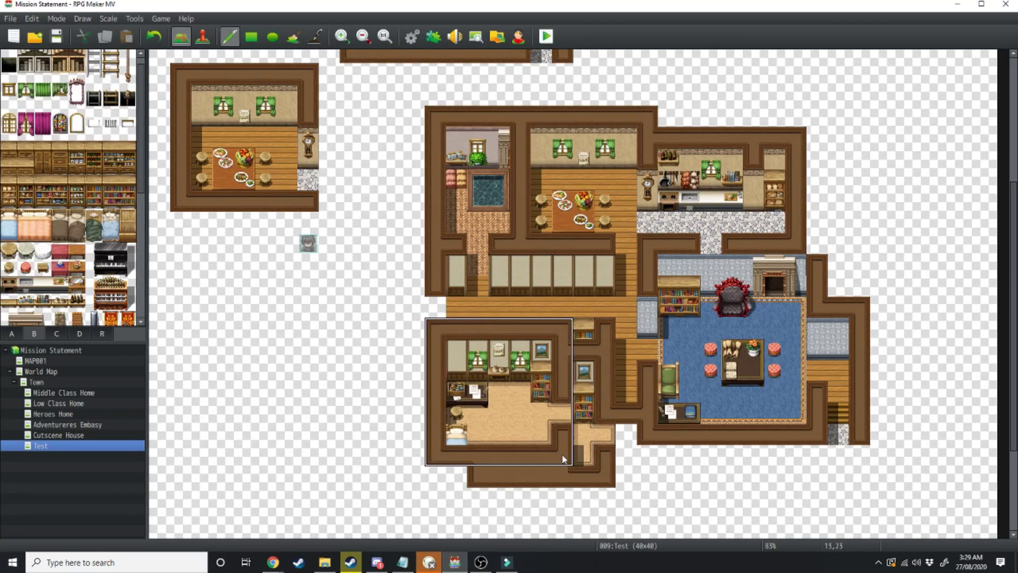
{"action": "key", "text": "ctrl+z"}
{"action": "left_click", "coordinate": [597, 460]}
Erase the leftover tiles around the moved bedroom and repair the wall border at the hallway's left end and beside the corridor
{"action": "left_click", "coordinate": [647, 477]}
{"action": "left_click_drag", "start_coordinate": [605, 477], "coordinate": [498, 477]}
{"action": "left_click_drag", "start_coordinate": [429, 327], "coordinate": [456, 329]}
{"action": "left_click", "coordinate": [478, 476]}
{"action": "left_click", "coordinate": [647, 477]}
{"action": "left_click_drag", "start_coordinate": [647, 456], "coordinate": [626, 456]}
{"action": "left_click_drag", "start_coordinate": [625, 435], "coordinate": [613, 393]}
Hang a large map on the bedroom's back wall above the desk and place a pair of swords beside the bookcase
{"action": "scroll", "coordinate": [501, 356], "scroll_direction": "up", "scroll_amount": 3, "text": "ctrl"}
{"action": "scroll", "coordinate": [504, 352], "scroll_direction": "up", "scroll_amount": 1, "text": "ctrl"}
{"action": "scroll", "coordinate": [506, 344], "scroll_direction": "up", "scroll_amount": 1, "text": "ctrl"}
{"action": "scroll", "coordinate": [80, 223], "scroll_direction": "down", "scroll_amount": 5}
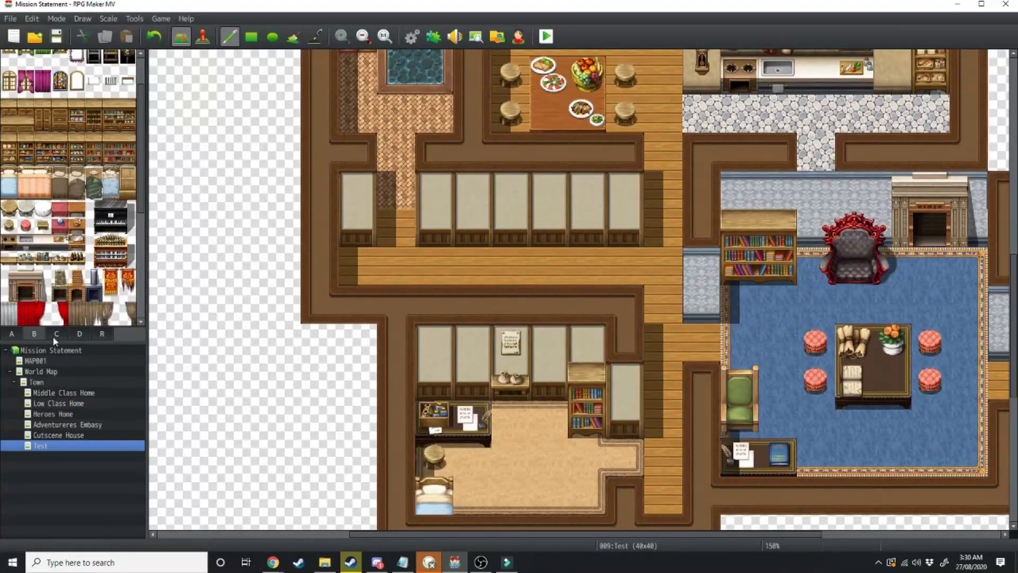
{"action": "left_click_drag", "start_coordinate": [91, 231], "coordinate": [77, 229]}
{"action": "left_click", "coordinate": [435, 343]}
{"action": "left_click", "coordinate": [26, 296]}
{"action": "left_click", "coordinate": [549, 380]}
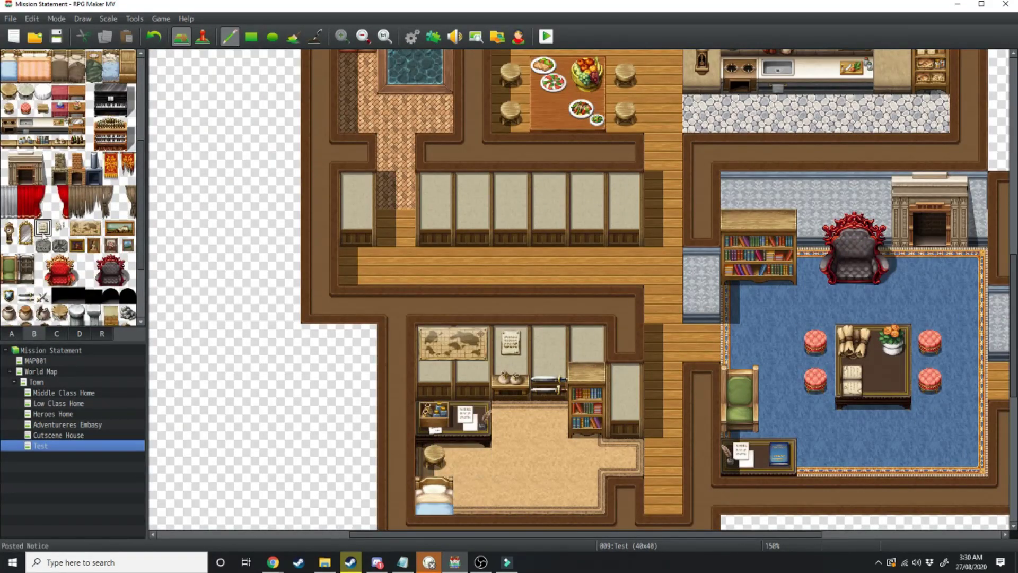
Stand a suit of armour from tileset C in the bedroom's lower-right corner
{"action": "scroll", "coordinate": [79, 228], "scroll_direction": "down", "scroll_amount": 1}
{"action": "left_click", "coordinate": [56, 333]}
{"action": "scroll", "coordinate": [43, 207], "scroll_direction": "down", "scroll_amount": 3}
{"action": "left_click", "coordinate": [26, 184]}
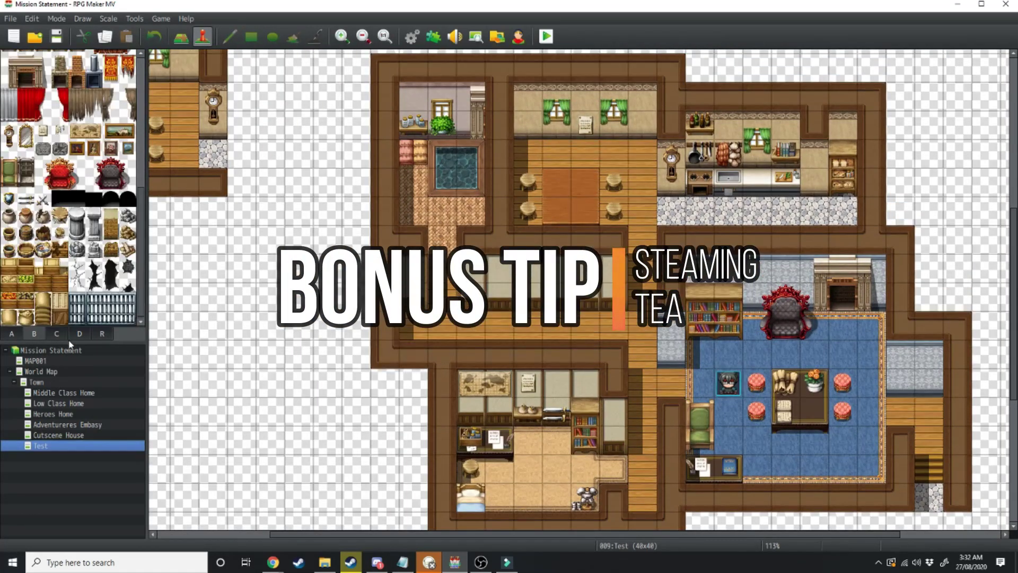
Locate the cup in tileset C and create a new event on the upper-right tile of the dining table
{"action": "left_click", "coordinate": [58, 334]}
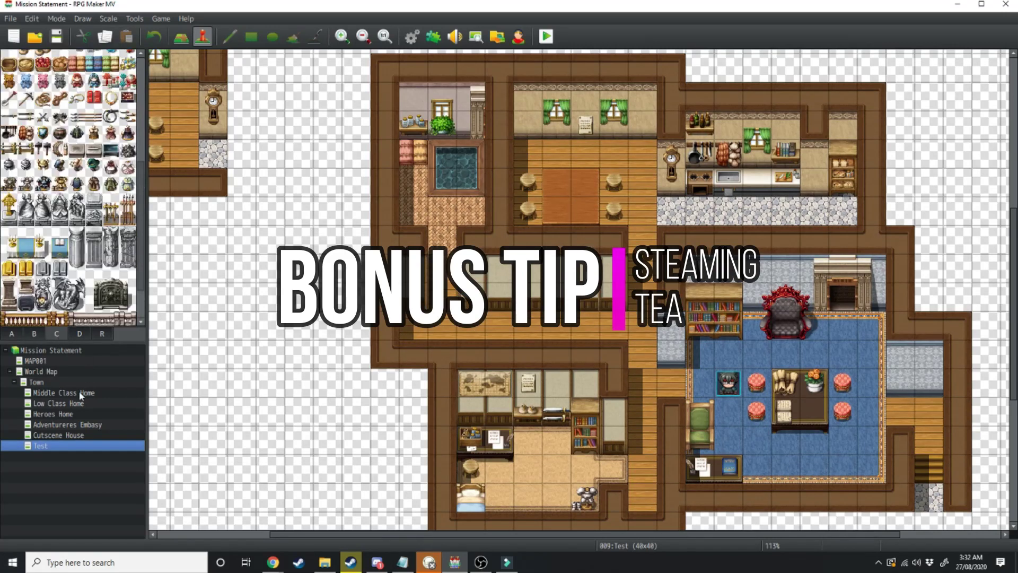
{"action": "scroll", "coordinate": [51, 321], "scroll_direction": "up", "scroll_amount": 10}
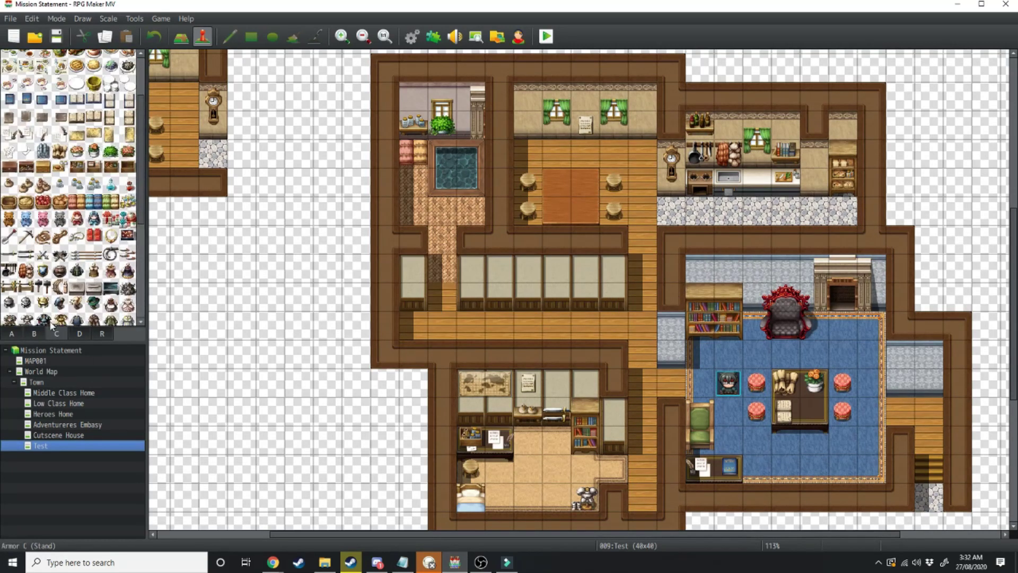
{"action": "scroll", "coordinate": [51, 324], "scroll_direction": "up", "scroll_amount": 1}
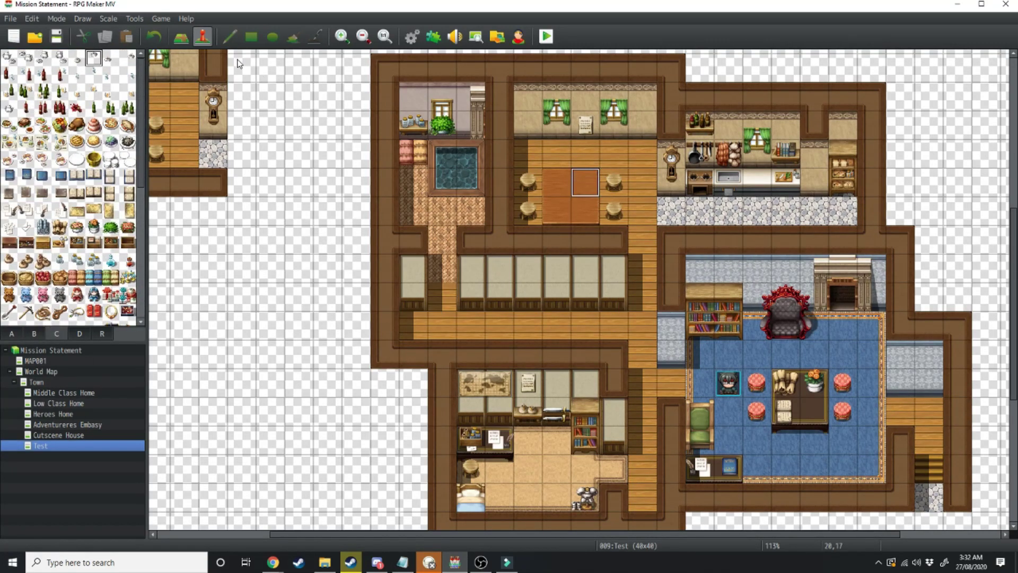
{"action": "left_click", "coordinate": [585, 182]}
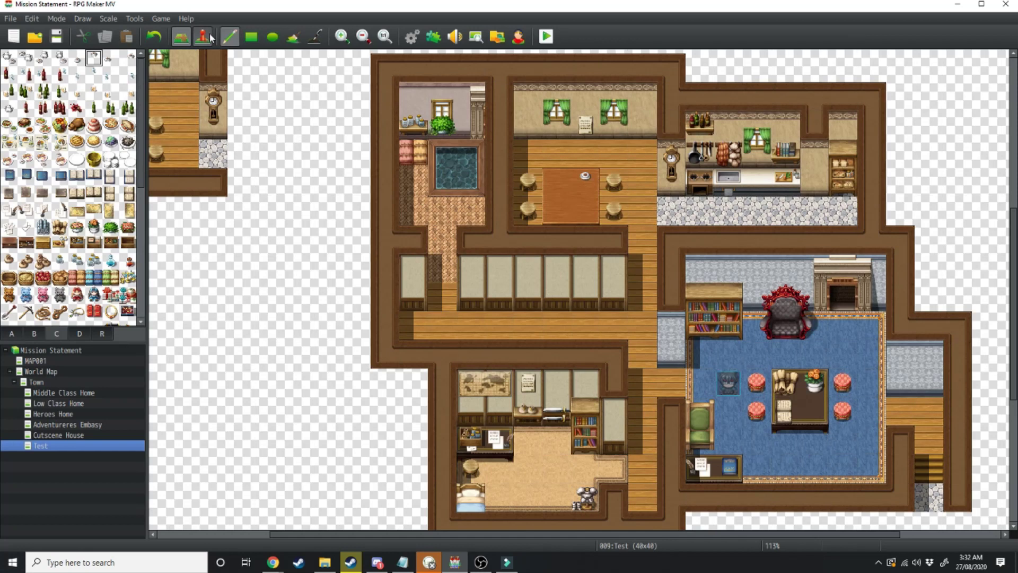
{"action": "double_click", "coordinate": [583, 181]}
Set the event's image to the white steam graphic from the !Other2 character sheet
{"action": "double_click", "coordinate": [265, 344]}
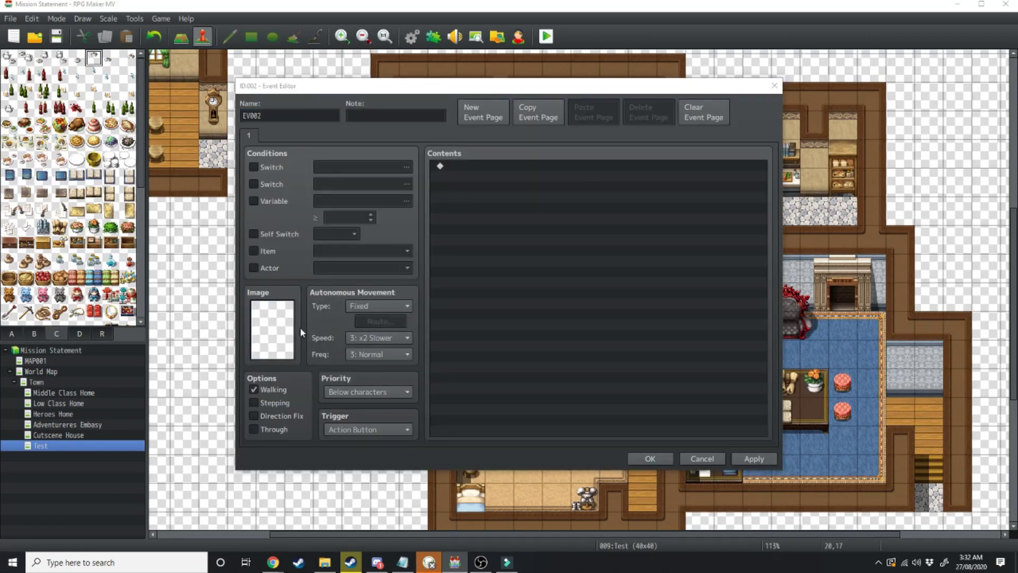
{"action": "left_click", "coordinate": [352, 227]}
{"action": "left_click", "coordinate": [344, 268]}
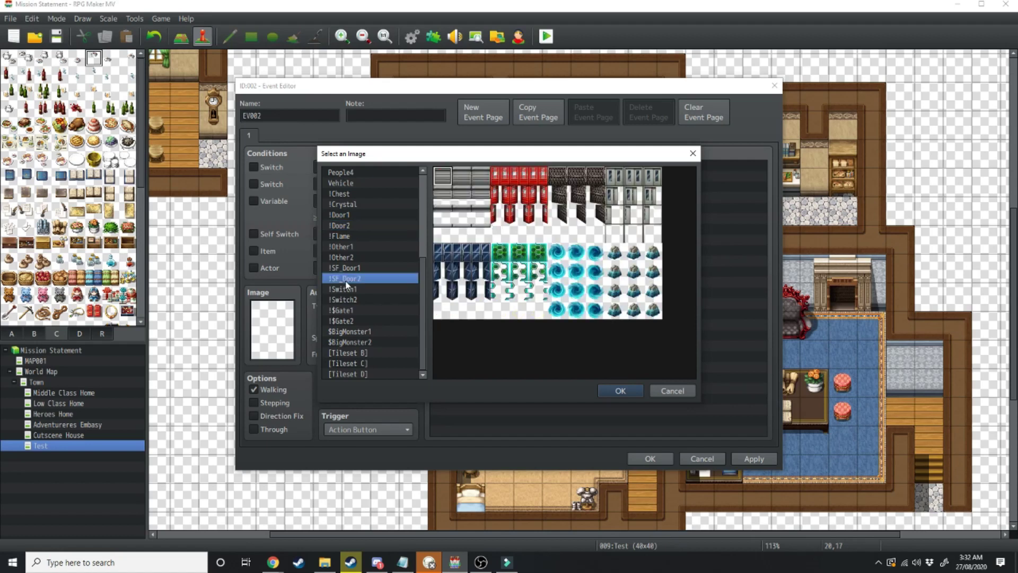
{"action": "left_click", "coordinate": [397, 256]}
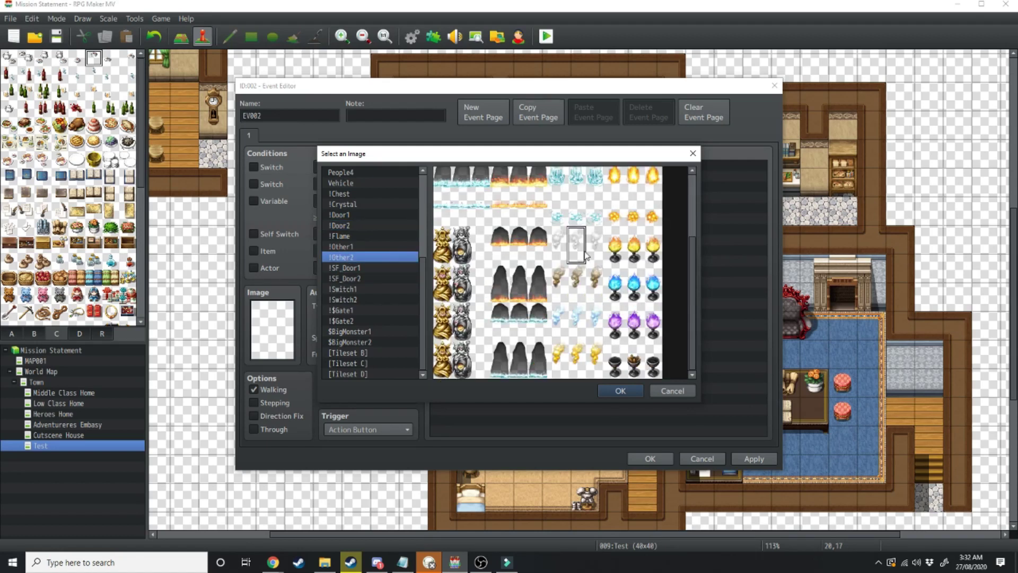
{"action": "double_click", "coordinate": [577, 250]}
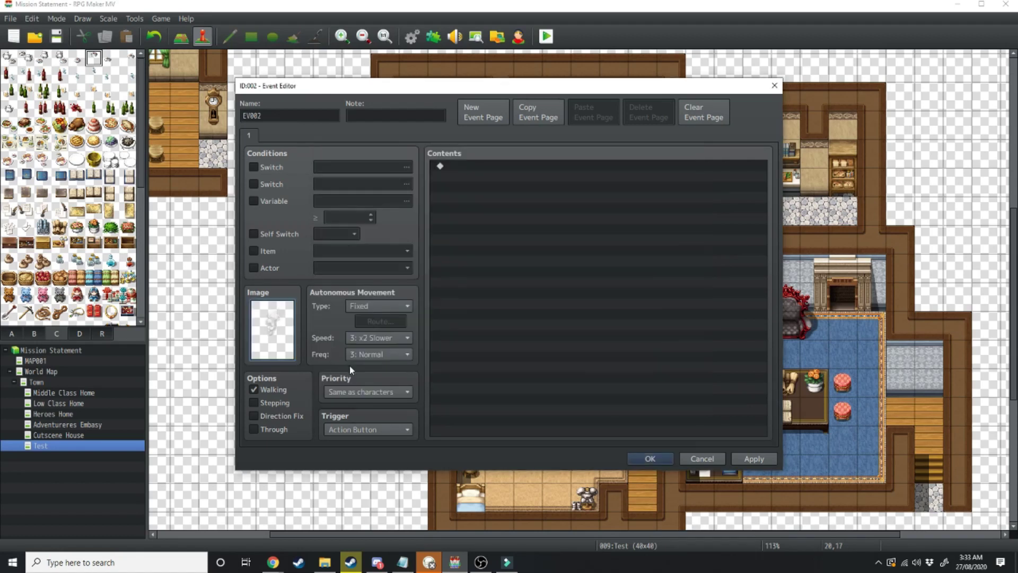
Enable Stepping and Direction Fix on the steam event, with frequency 5: Highest, speed 6: x4 Faster and the Parallel trigger
{"action": "left_click", "coordinate": [253, 402]}
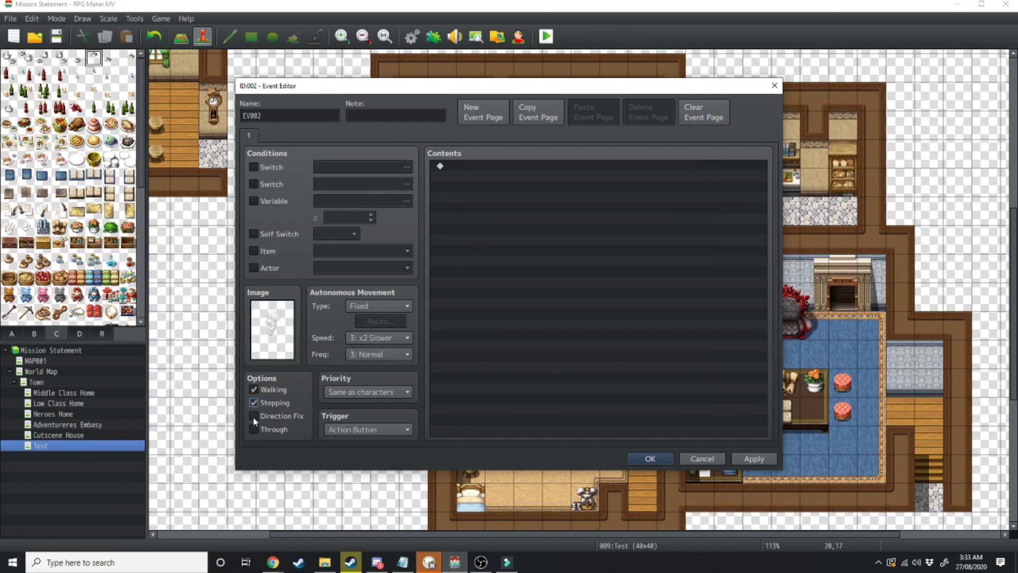
{"action": "left_click", "coordinate": [254, 416]}
{"action": "left_click", "coordinate": [391, 354]}
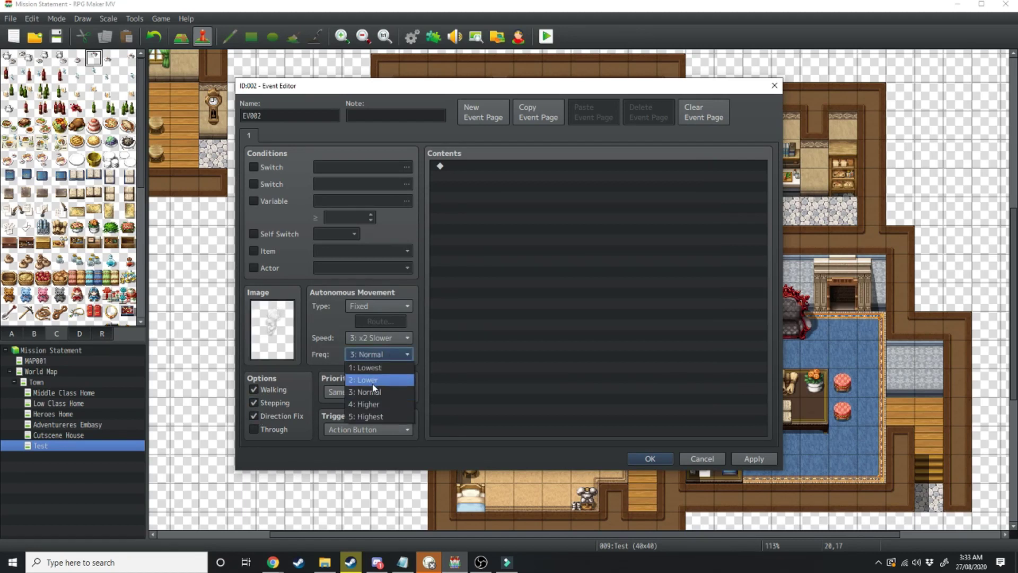
{"action": "left_click", "coordinate": [375, 418]}
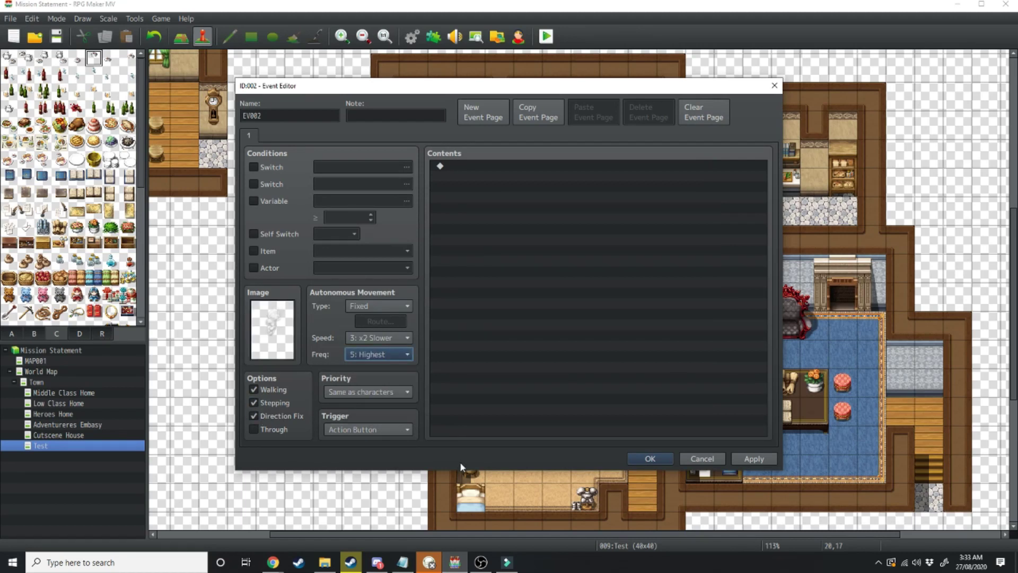
{"action": "left_click", "coordinate": [400, 337]}
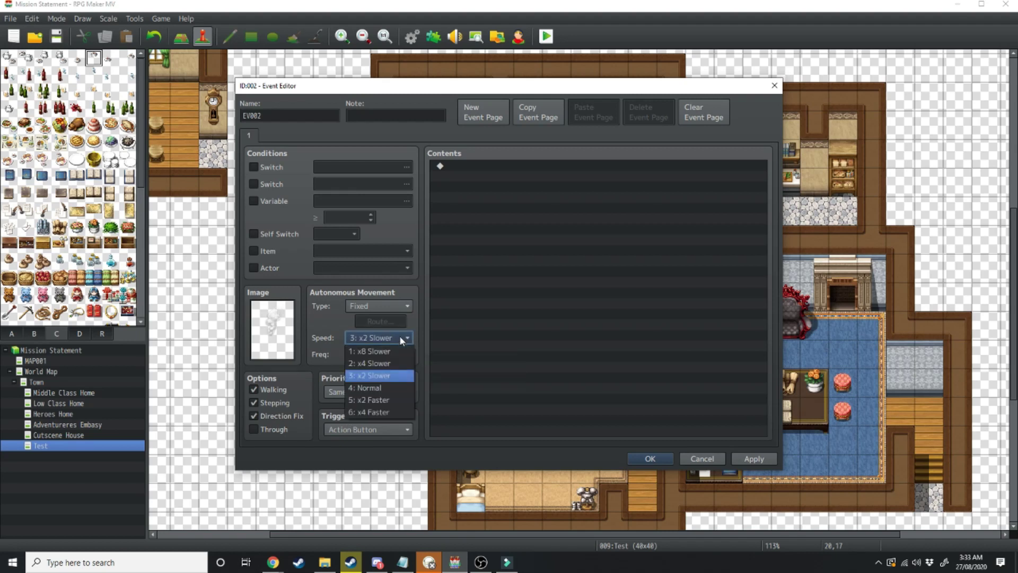
{"action": "left_click", "coordinate": [391, 414]}
{"action": "left_click", "coordinate": [382, 429]}
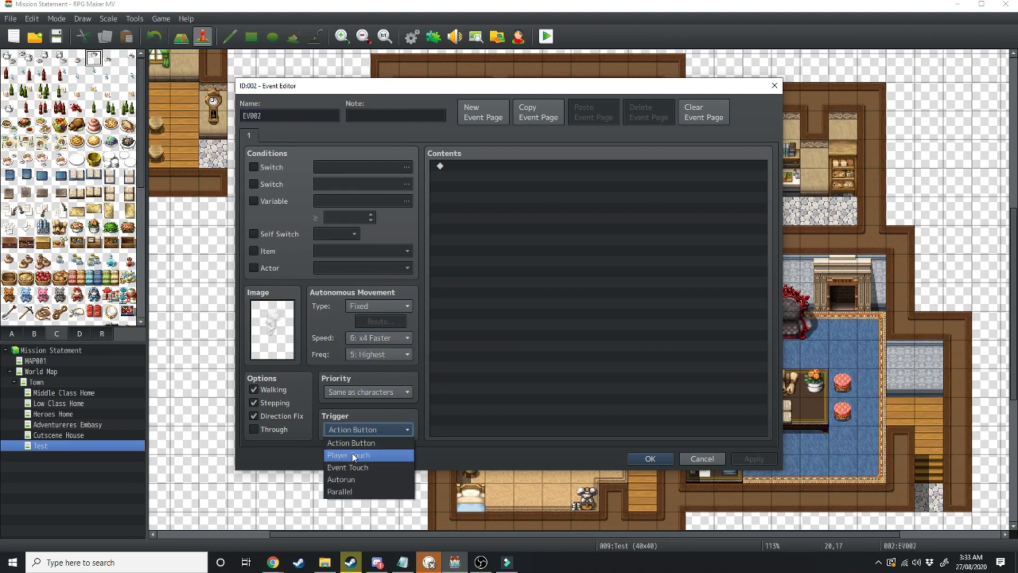
{"action": "left_click", "coordinate": [355, 497]}
Add a Set Movement Route command with a movement instruction to the steam event's contents
{"action": "double_click", "coordinate": [491, 166]}
{"action": "left_click", "coordinate": [491, 138]}
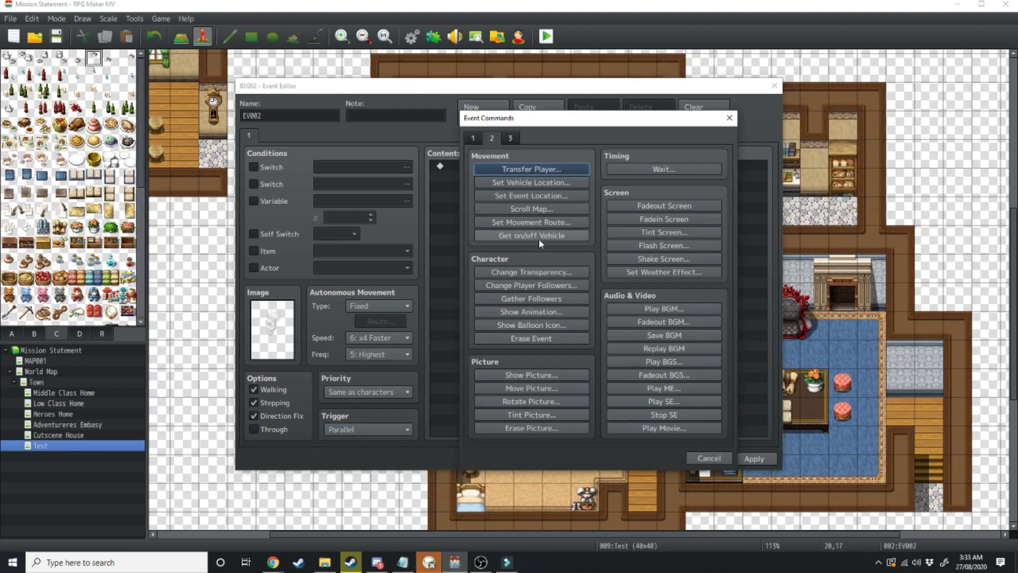
{"action": "left_click", "coordinate": [540, 221]}
{"action": "left_click", "coordinate": [733, 345]}
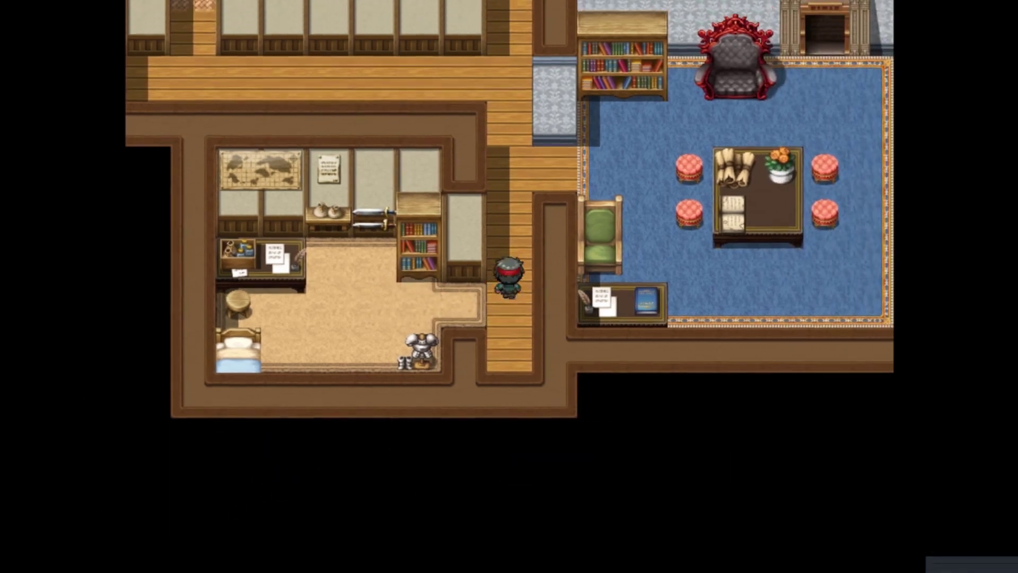
Walk the character up the corridor to the dining table in the playtest to examine the steaming tea event
{"action": "key", "text": "Up"}
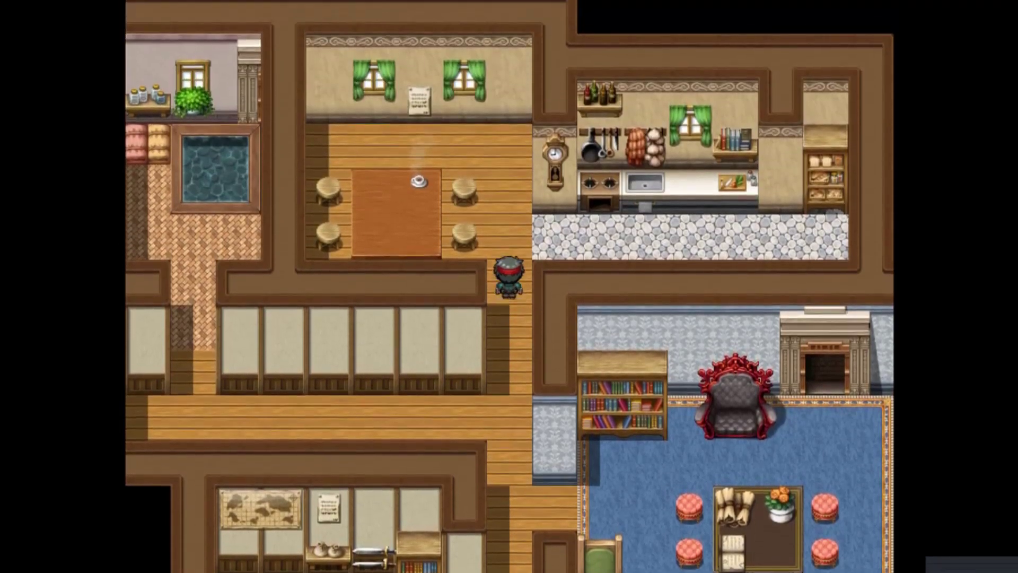
{"action": "key", "text": "Left"}
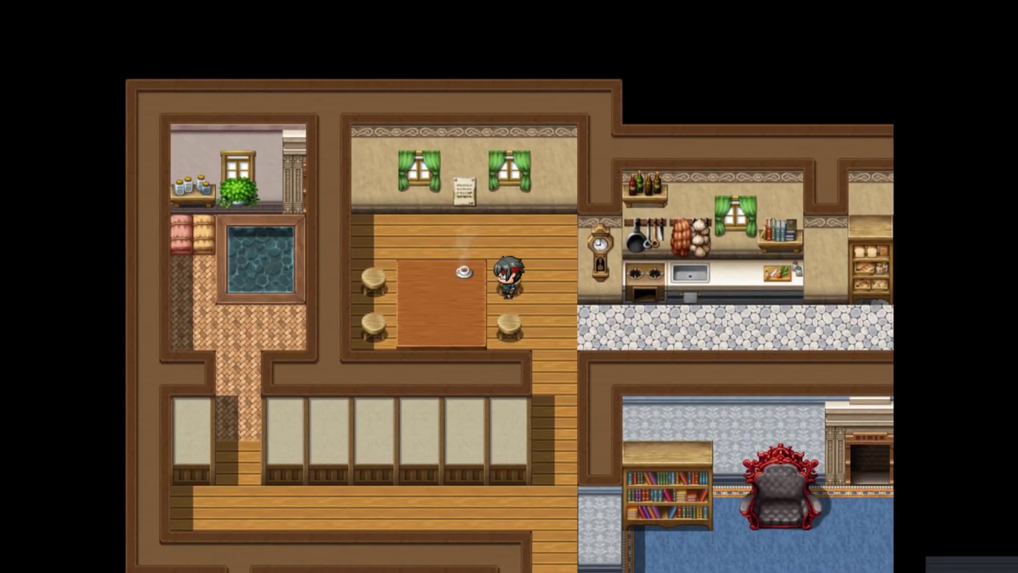